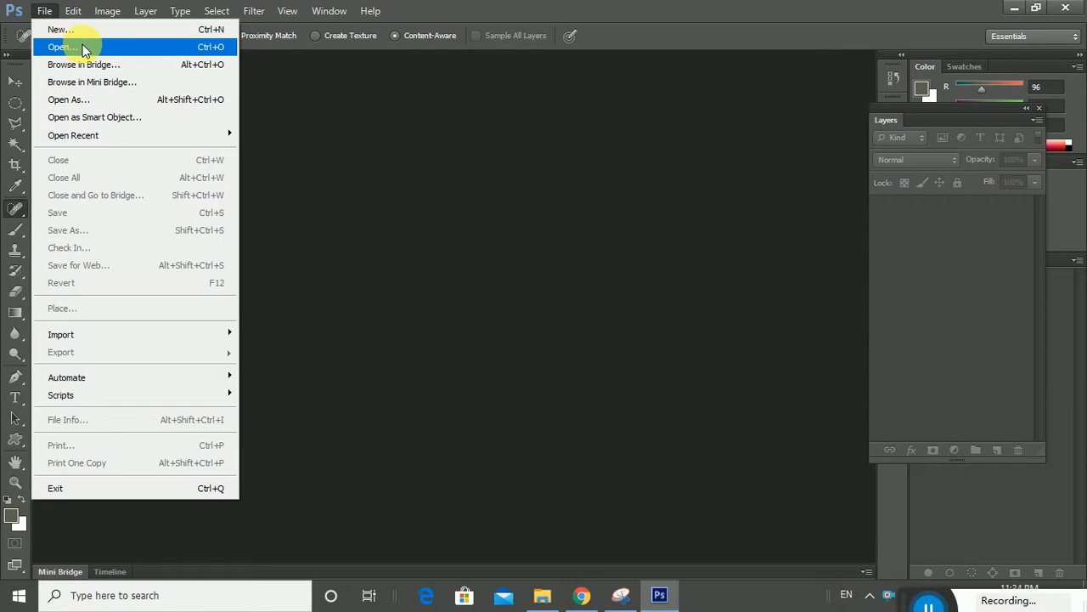
Step: Open the girl3 photo from the retouch folder
left_click(61, 47)
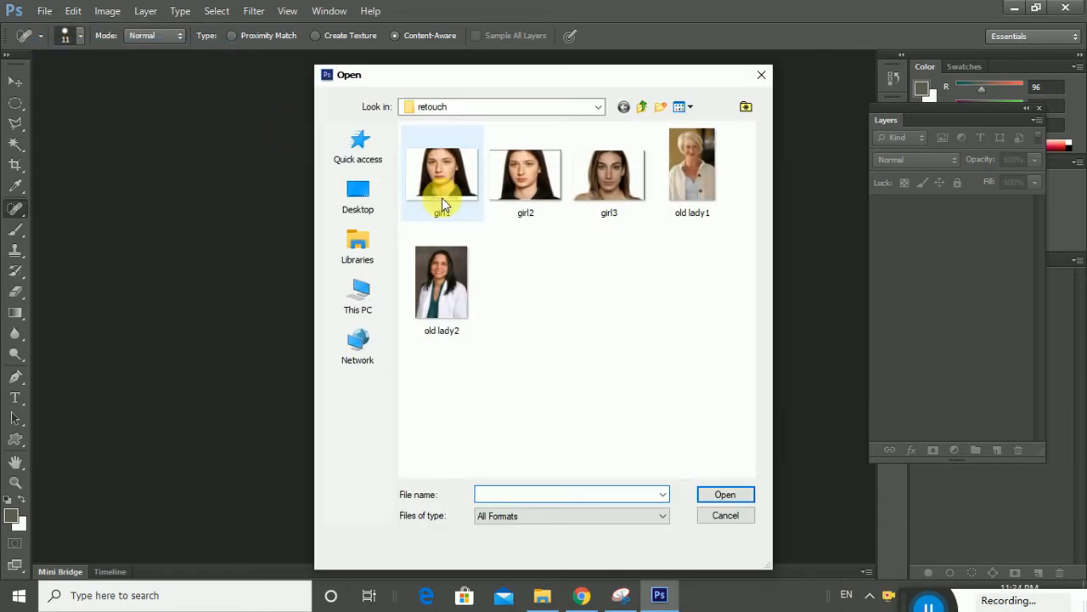
left_click(616, 188)
double_click(616, 188)
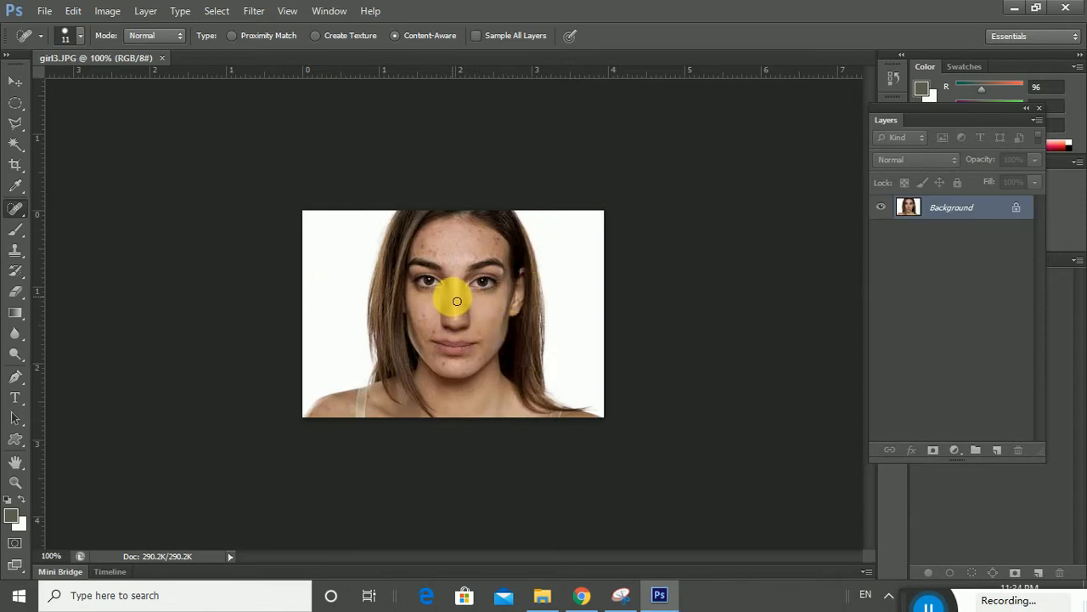
scroll(457, 301, "up", 4)
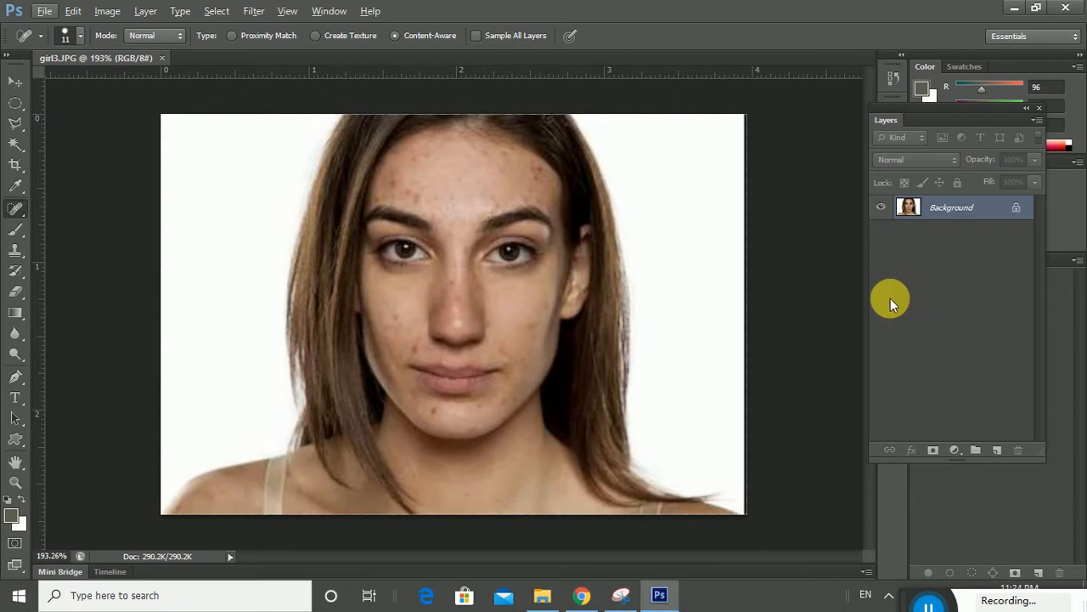
left_click(17, 208)
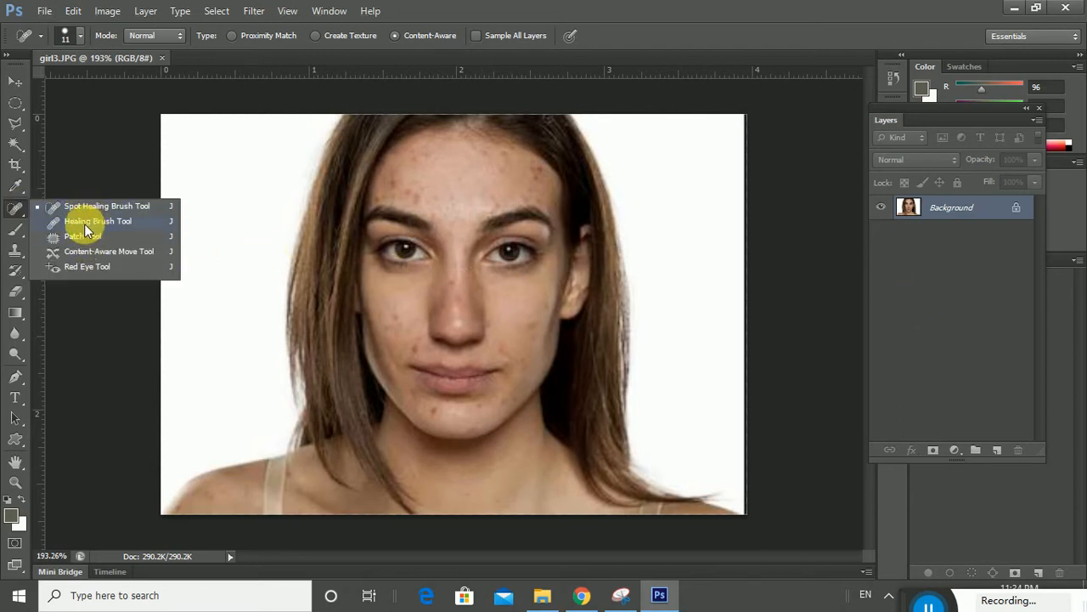
left_click(19, 209)
left_click(19, 209)
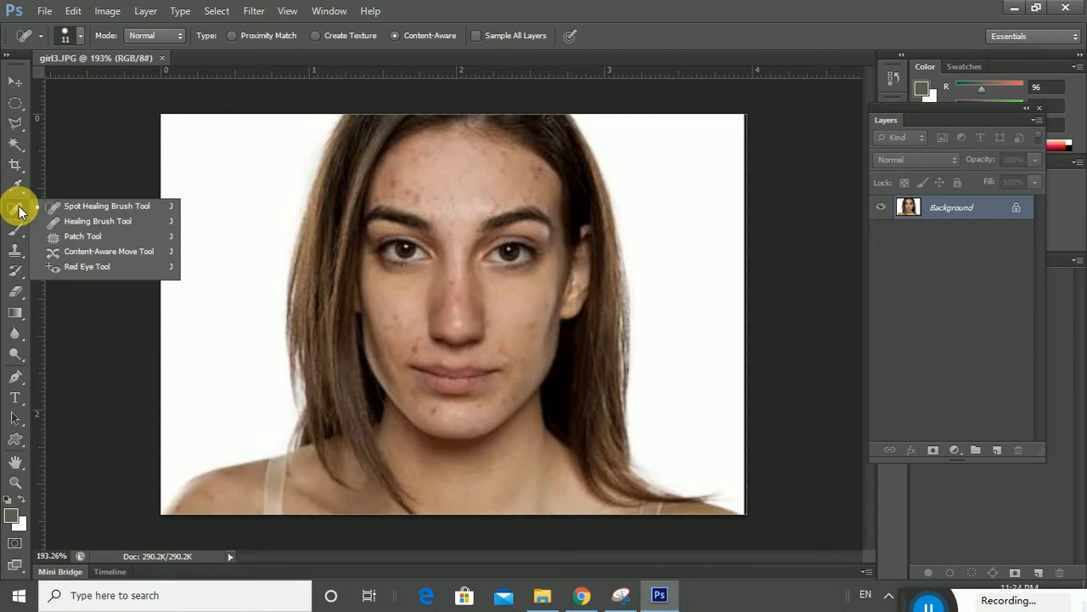
left_click(92, 238)
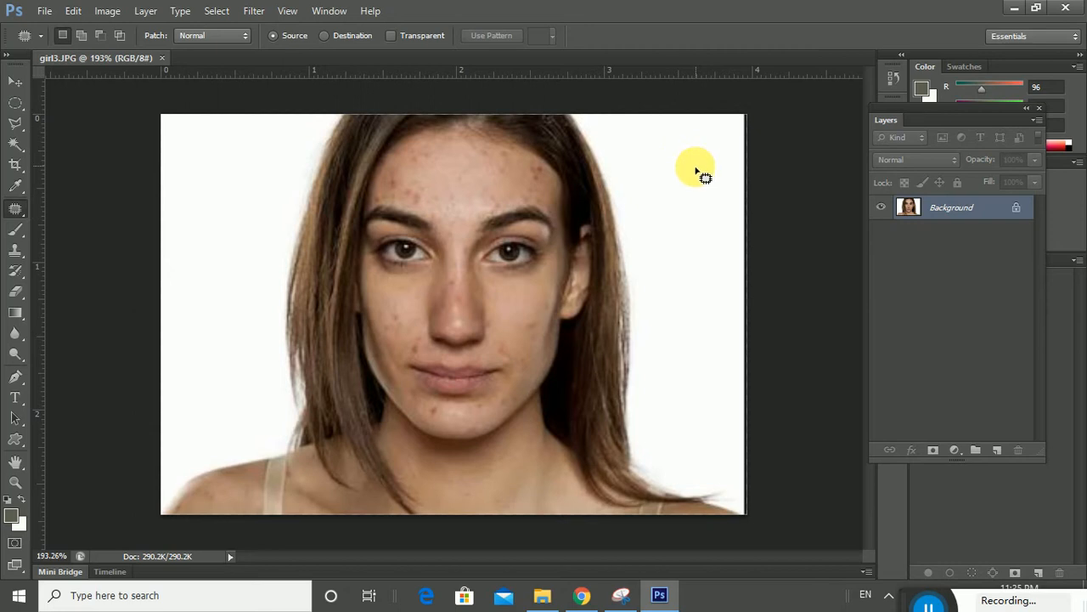
right_click(17, 210)
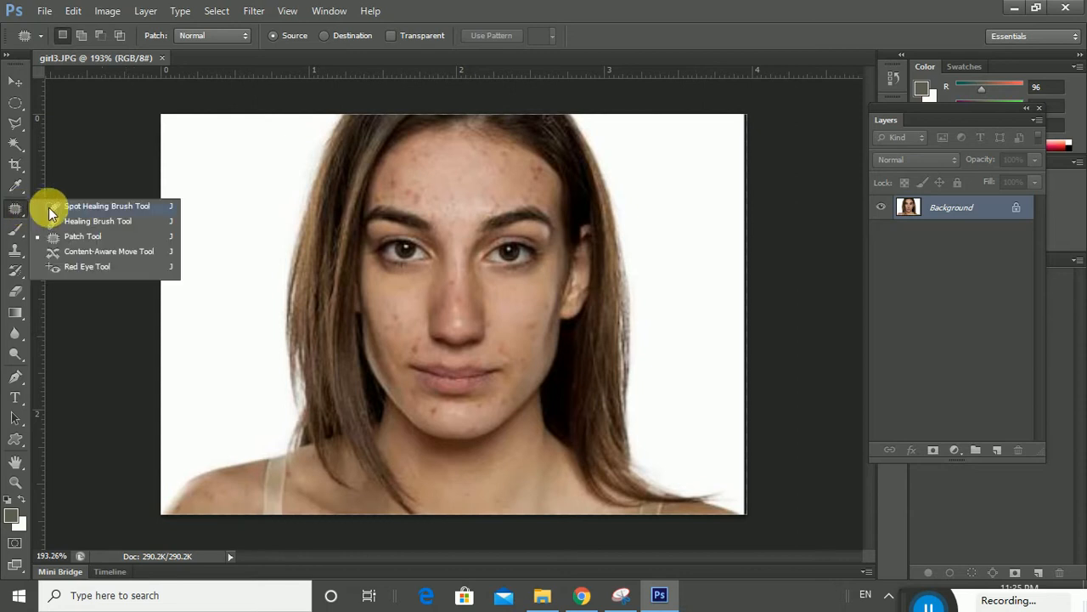
left_click(108, 208)
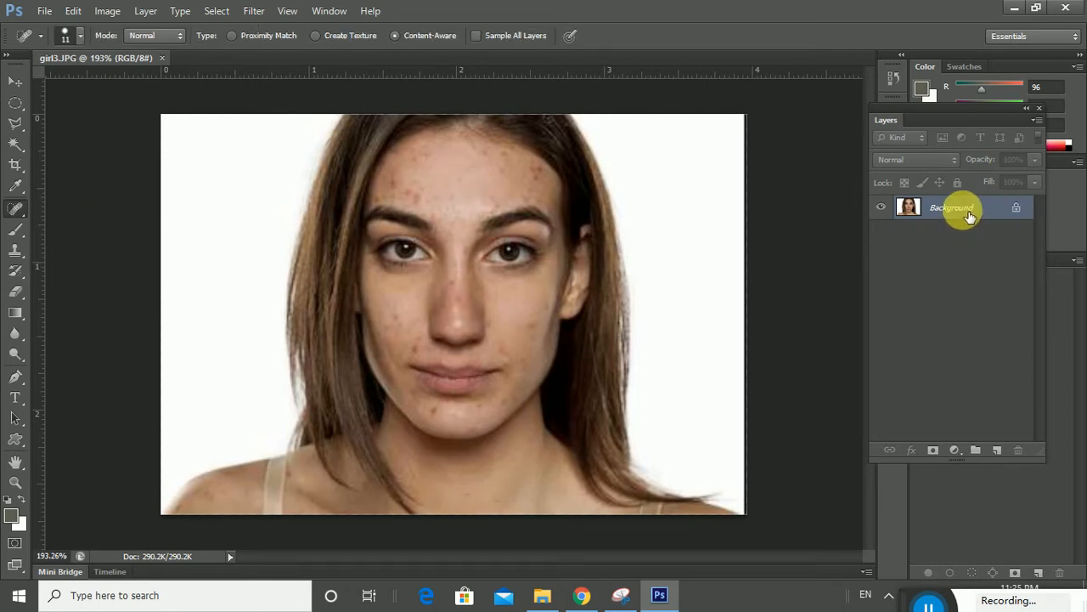
Step: Duplicate the Background layer twice
left_click_drag(958, 216, 1001, 455)
left_click_drag(951, 223, 997, 450)
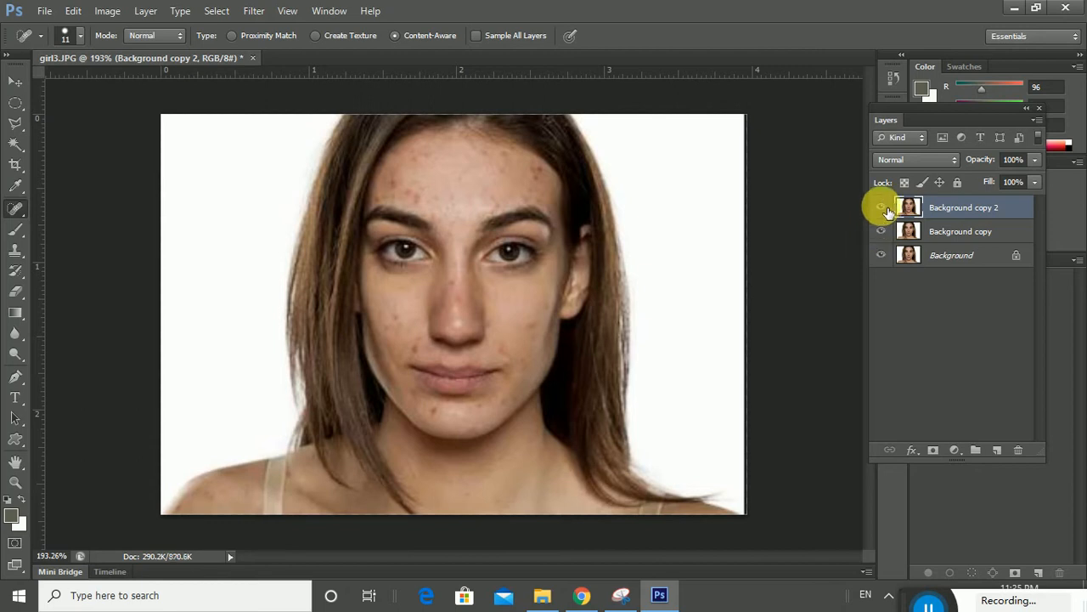
Step: Hide the Background copy 2 and Background layers and make Background copy the active layer
left_click(881, 207)
left_click(882, 257)
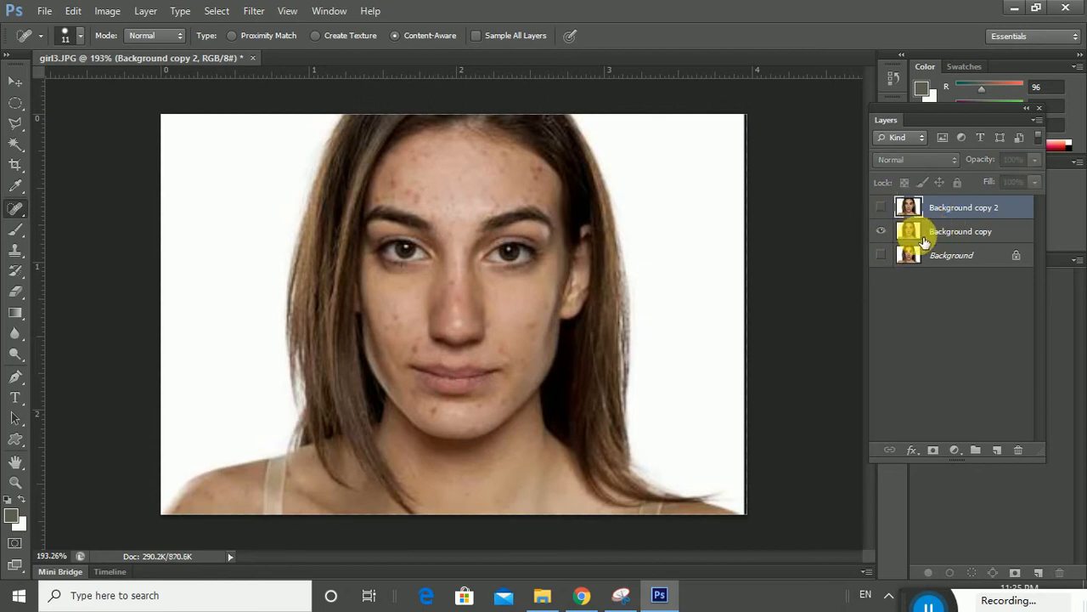
left_click(950, 232)
left_click(962, 259)
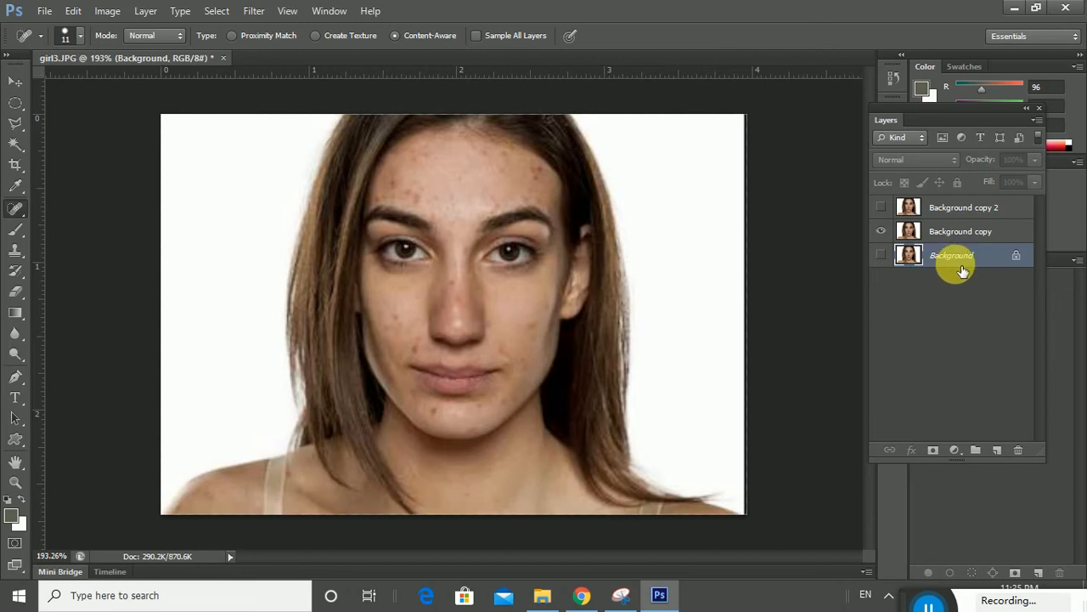
left_click(963, 234)
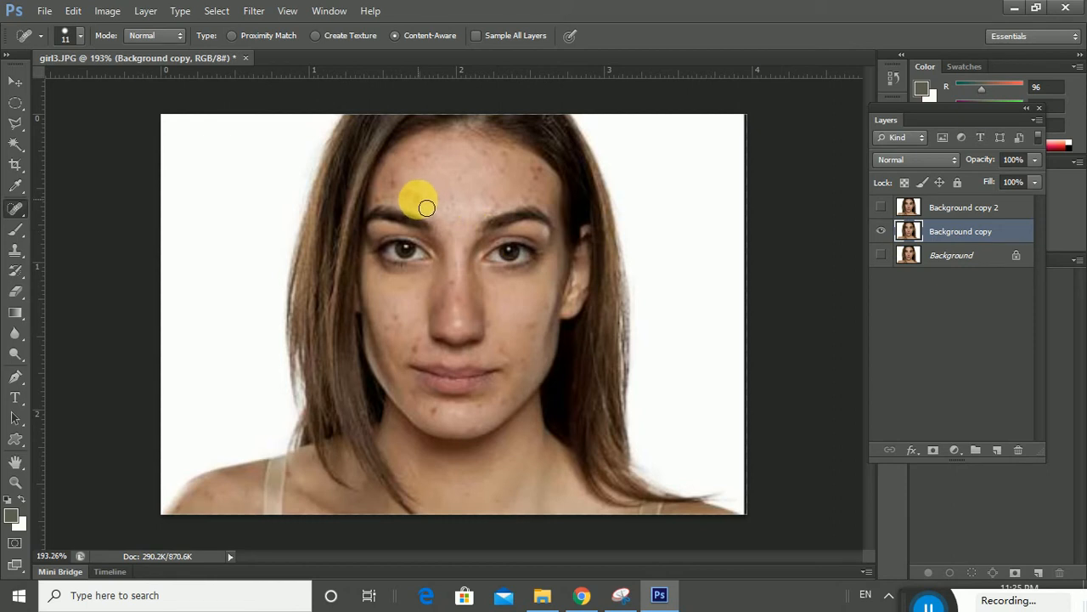
Step: Remove the blemishes above the left-hand eyebrow and on the upper forehead with the Spot Healing Brush
left_click(15, 207)
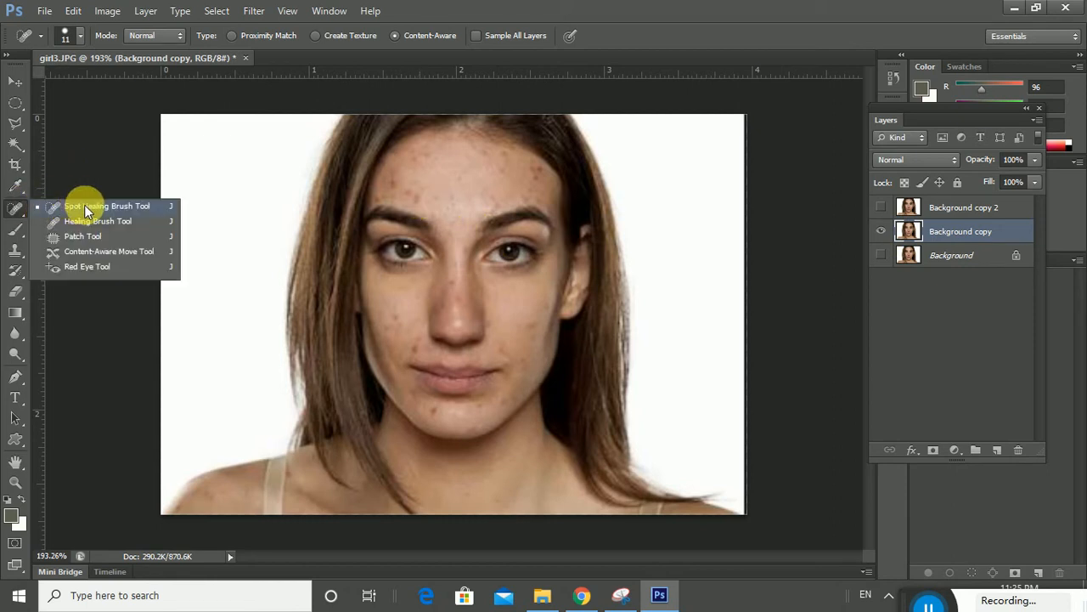
left_click(84, 204)
left_click(408, 193)
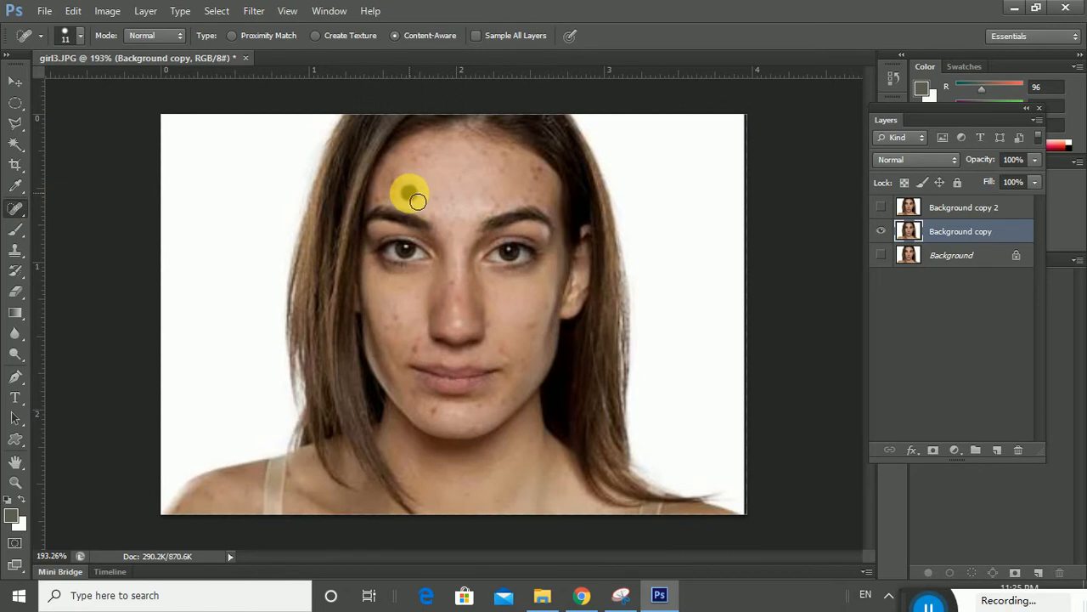
left_click(391, 181)
left_click(415, 157)
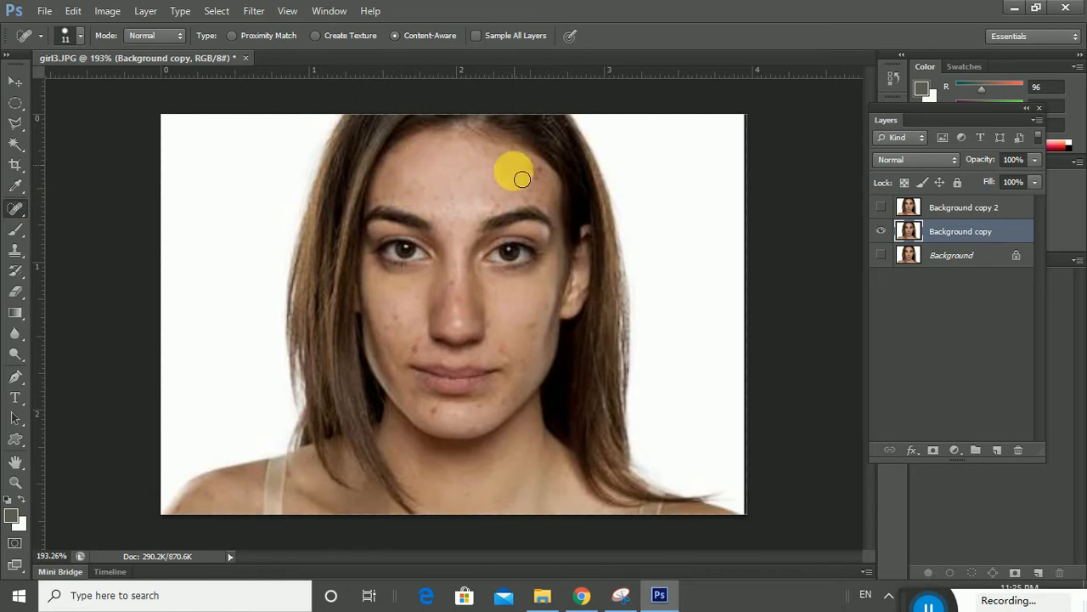
Step: Spot-heal the blemishes on the centre and right-hand side of the forehead
scroll(548, 211, "up", 6)
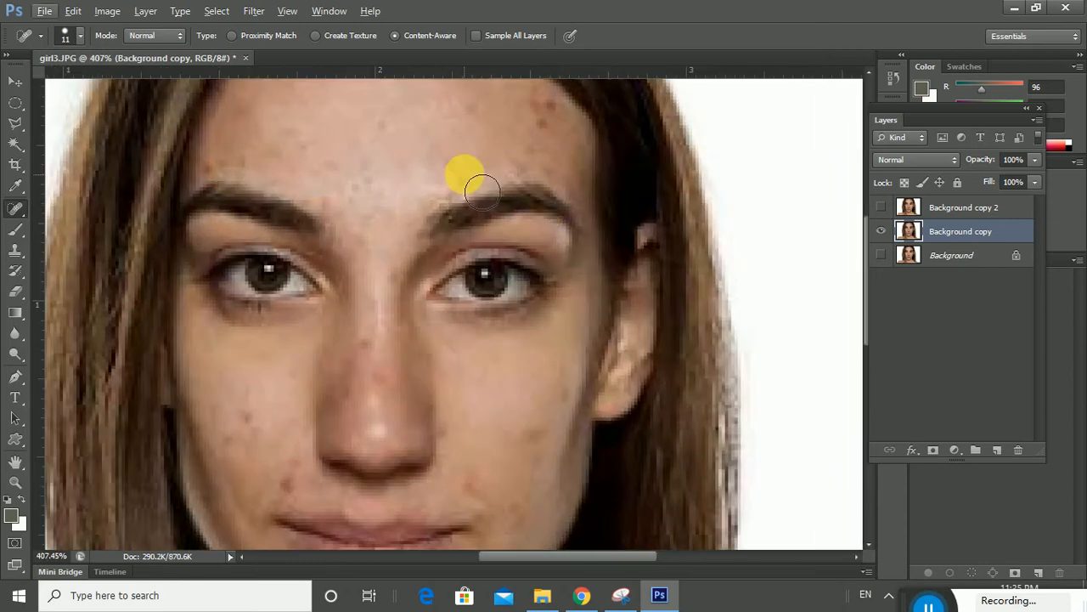
left_click(441, 153)
left_click(437, 112)
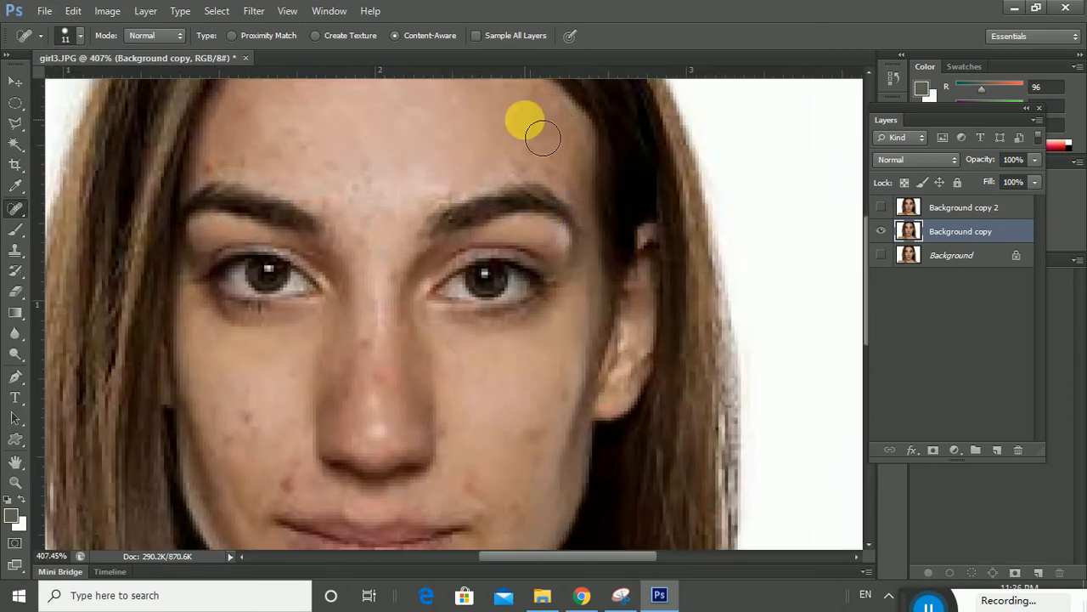
Step: Spot-heal the remaining marks on the left-hand forehead, between the eyebrows and just above the left-hand brow
scroll(544, 149, "up", 2)
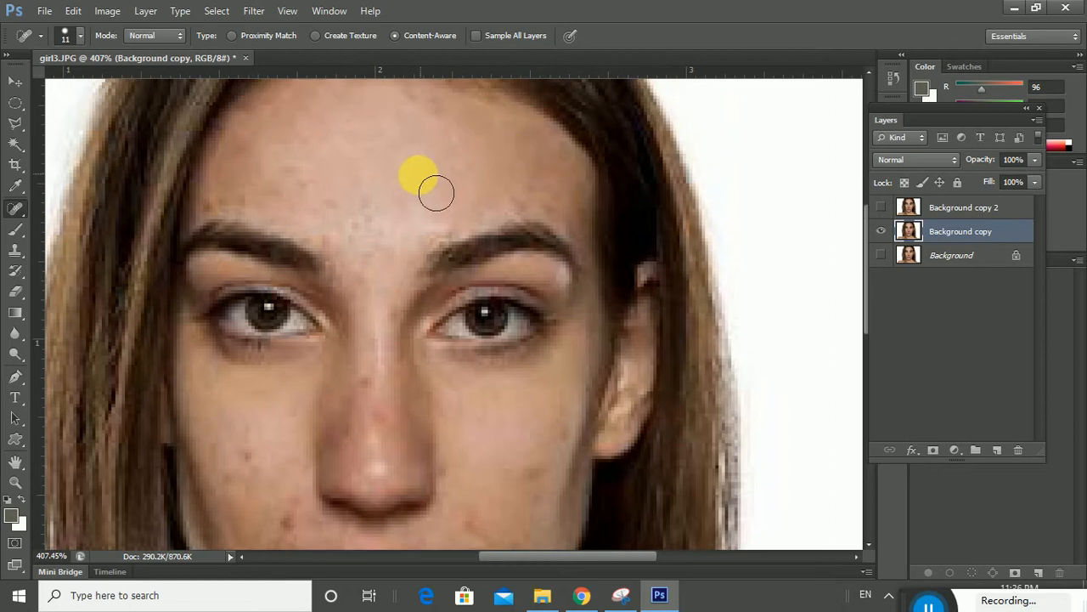
left_click(245, 191)
left_click(314, 194)
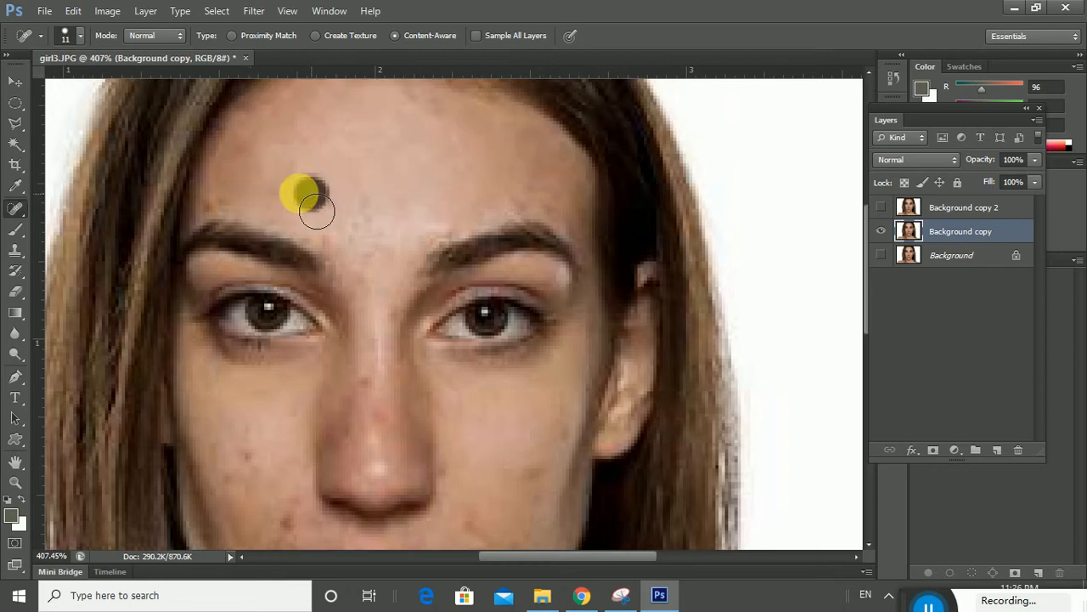
left_click(330, 205)
left_click(362, 226)
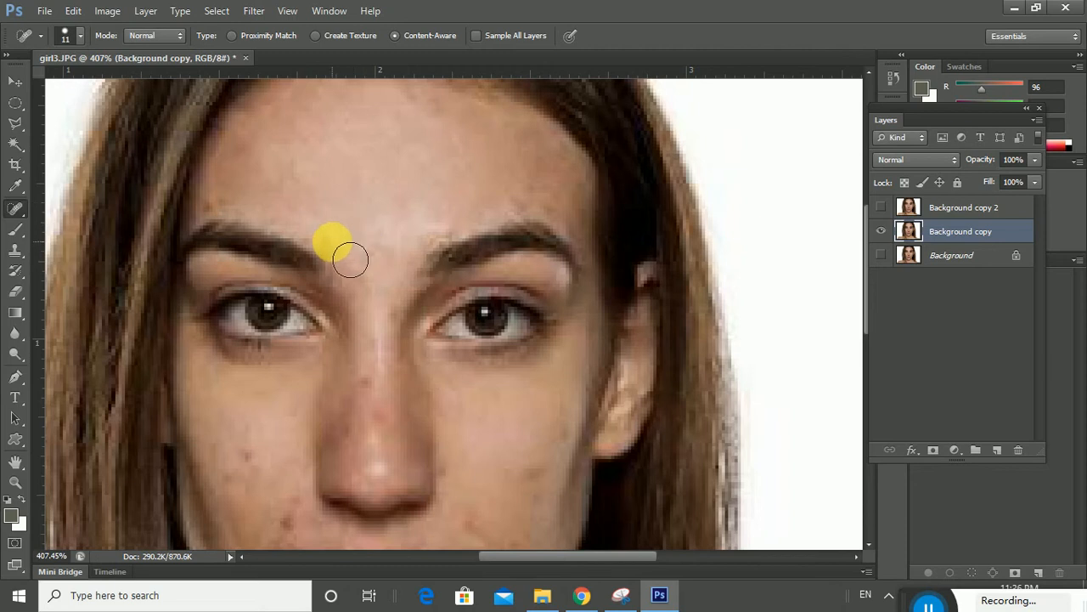
left_click(332, 238)
left_click(373, 253)
left_click(213, 198)
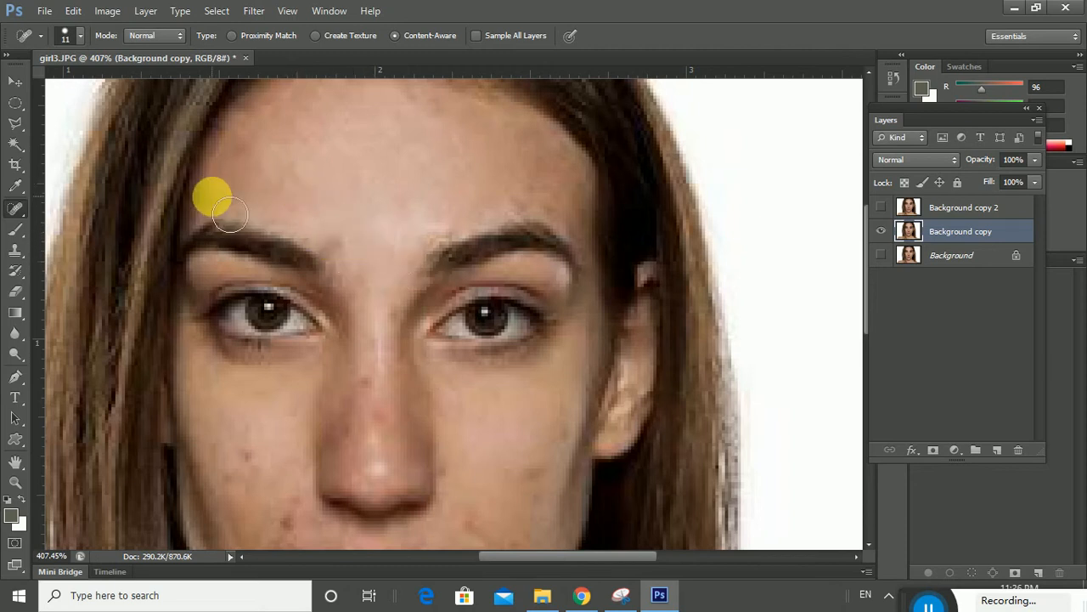
Step: Spot-heal the blemishes on the left-hand cheek, the nose and above the left-hand corner of the mouth
scroll(340, 255, "down", 3)
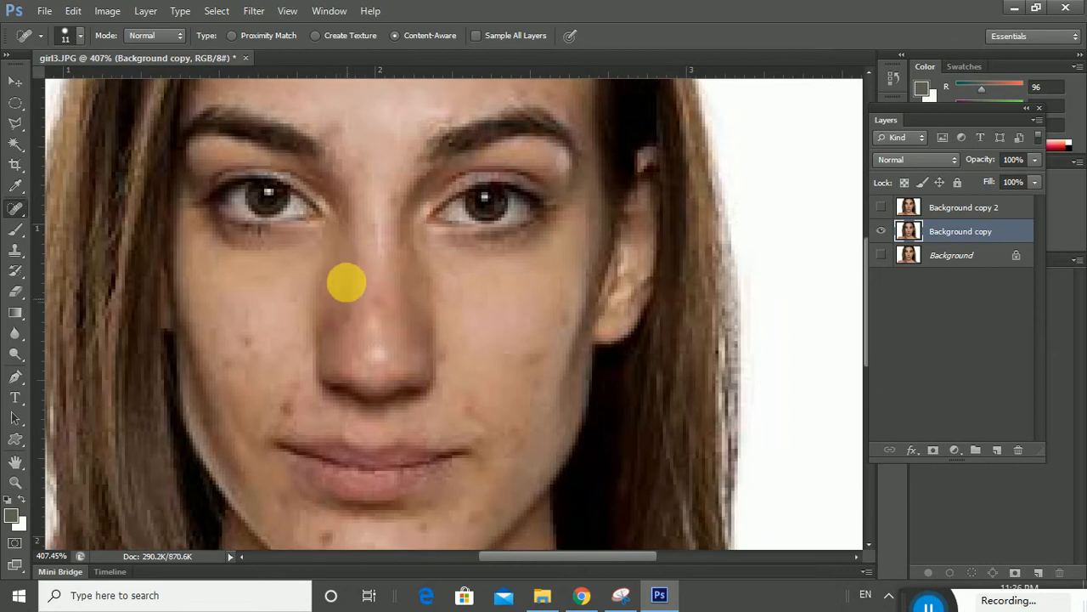
left_click(248, 334)
left_click(282, 301)
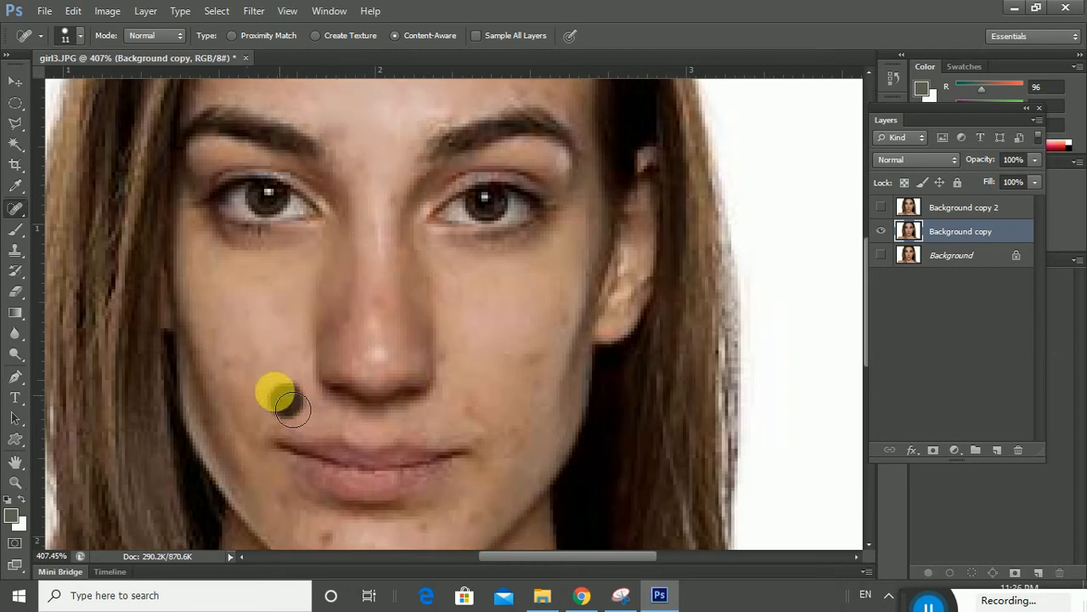
Step: Spot-heal the blemishes on the chin, the right-hand cheek and beside the right-hand corner of the mouth
scroll(259, 369, "down", 2)
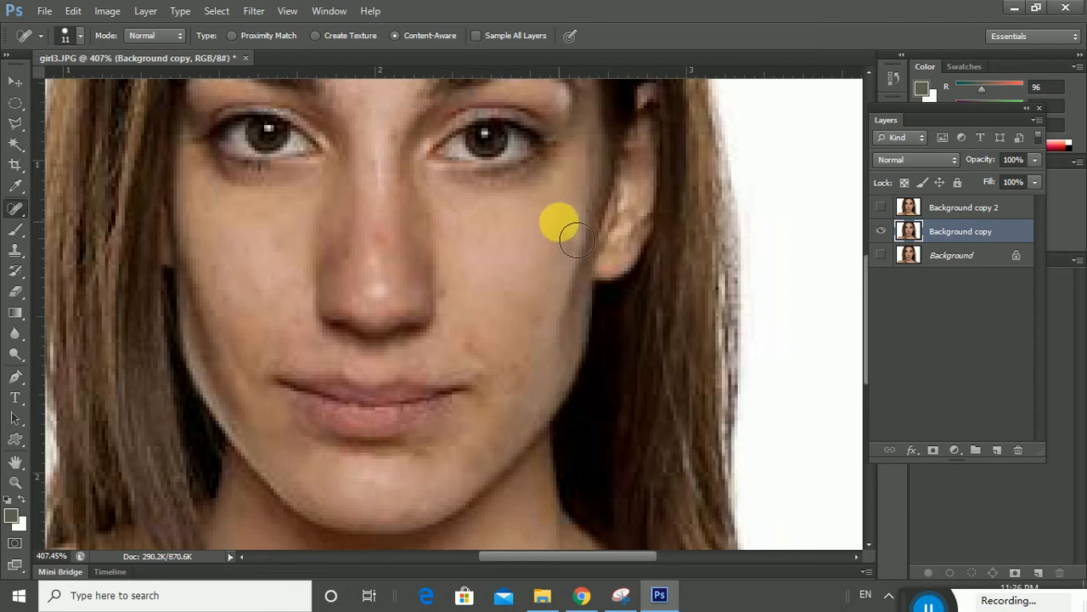
left_click(510, 366)
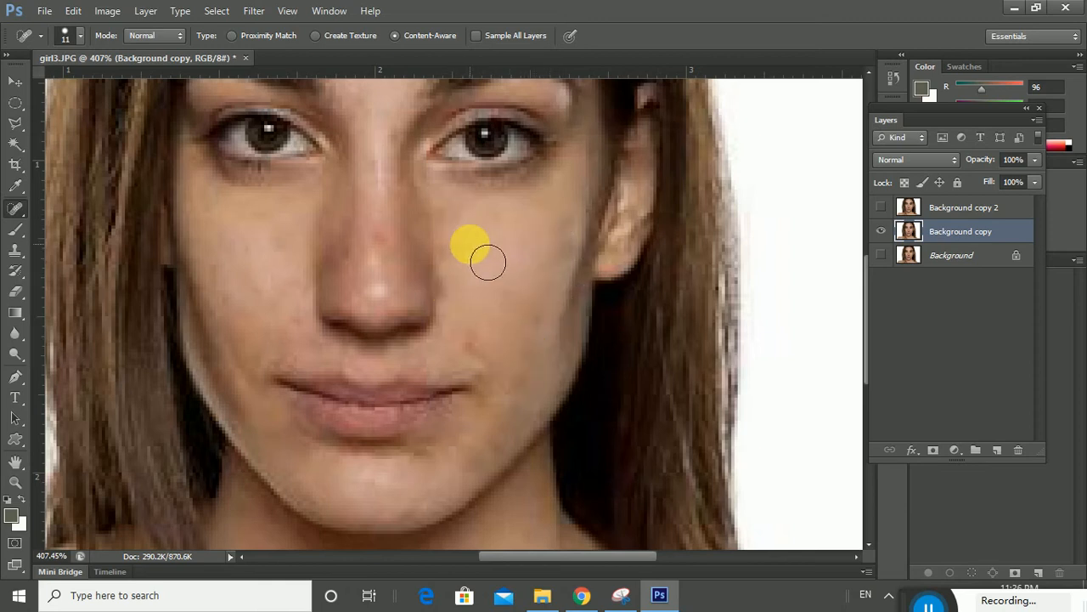
scroll(486, 257, "up", 2)
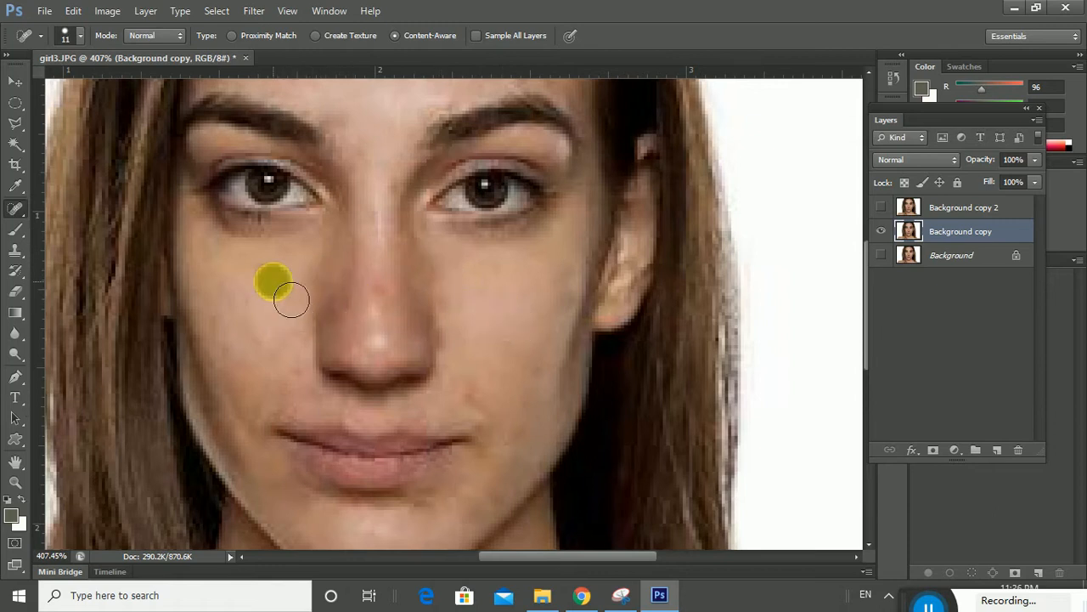
scroll(238, 348, "down", 2)
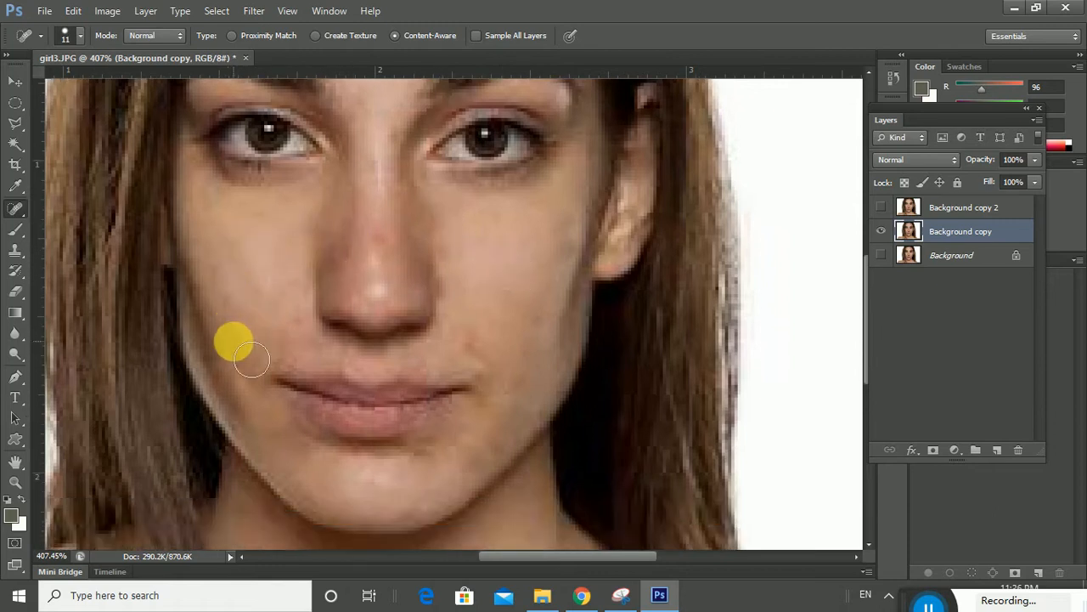
scroll(306, 481, "down", 2)
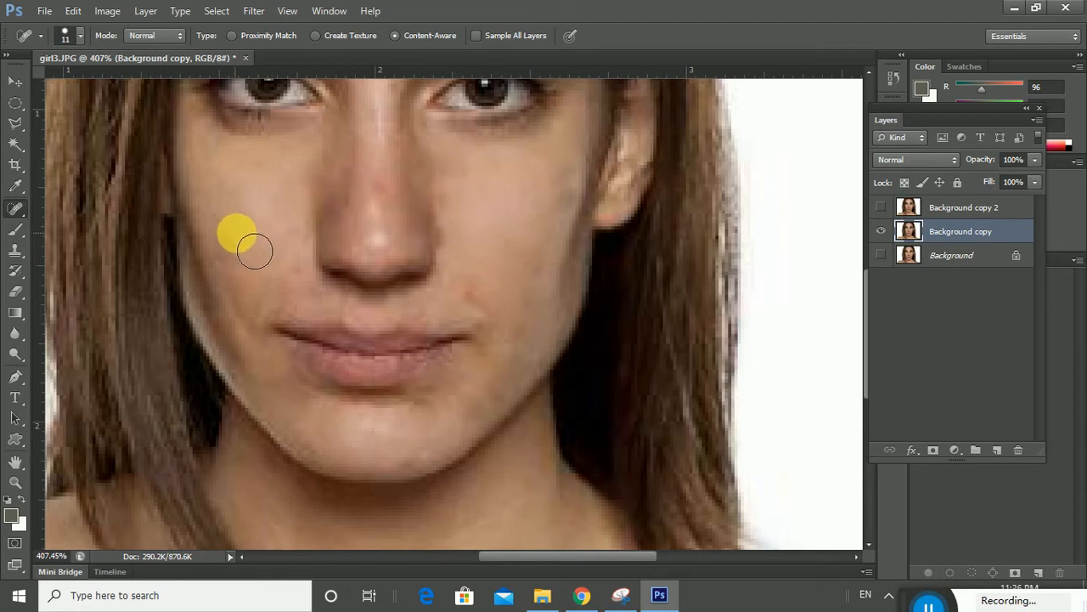
Step: Patch the skin beside the nose and on the outer right-hand cheek with the Patch tool, clearing each selection
right_click(15, 208)
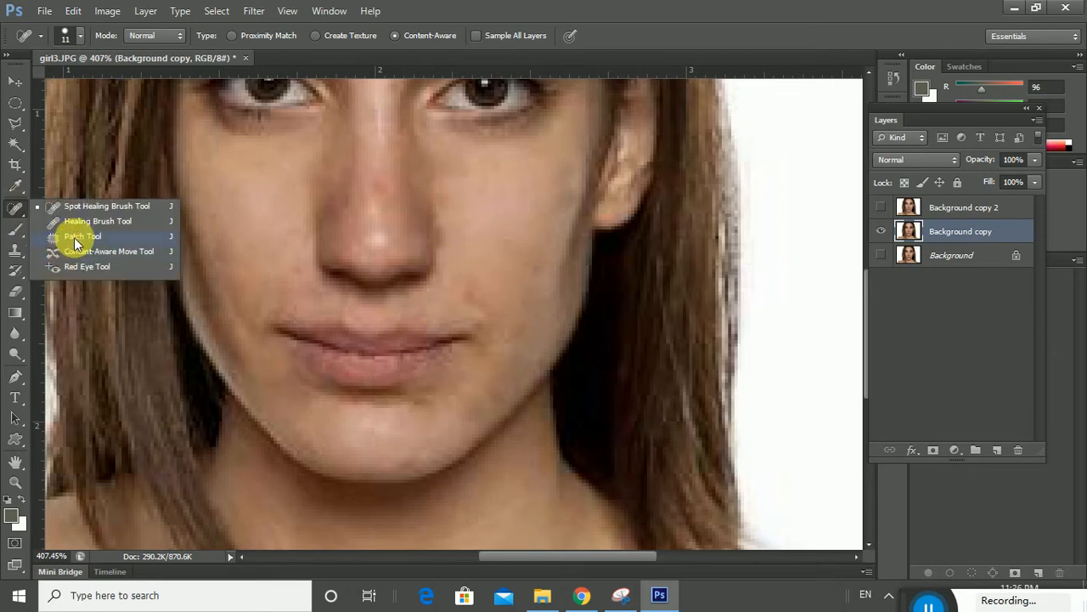
left_click(73, 240)
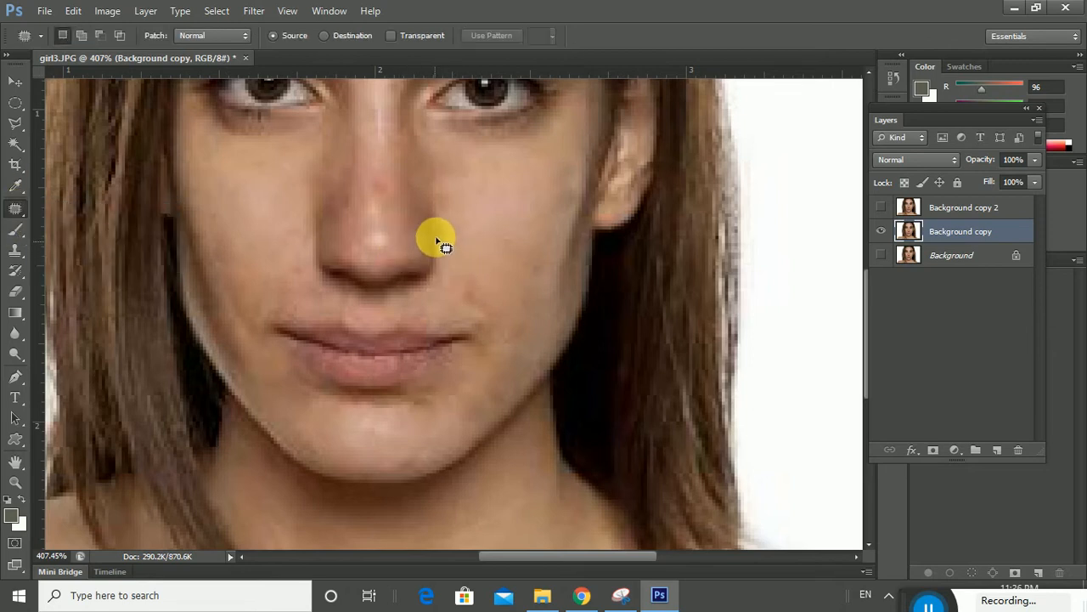
mouse_move(436, 242)
left_mouse_down()
mouse_move(440, 190)
mouse_move(463, 218)
mouse_move(458, 243)
mouse_move(439, 254)
mouse_move(476, 210)
left_mouse_up()
key("ctrl+d")
scroll(493, 243, "up", 2)
scroll(463, 234, "up", 2)
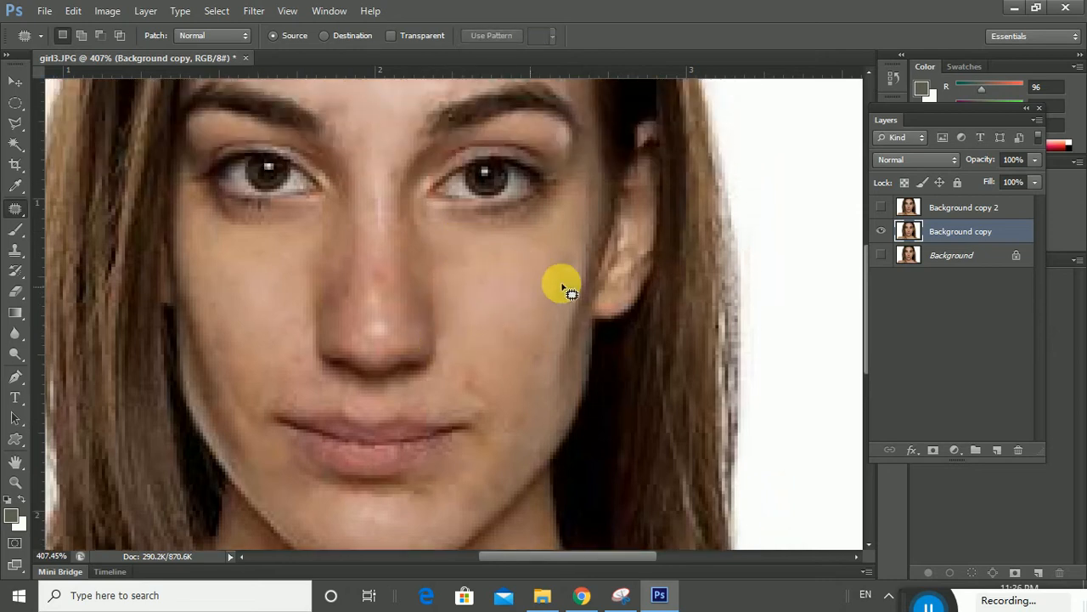
mouse_move(550, 253)
left_mouse_down()
mouse_move(565, 248)
mouse_move(584, 269)
mouse_move(562, 324)
mouse_move(557, 256)
mouse_move(581, 253)
mouse_move(576, 294)
mouse_move(558, 308)
mouse_move(561, 274)
mouse_move(507, 333)
mouse_move(505, 298)
left_mouse_up()
key("ctrl+d")
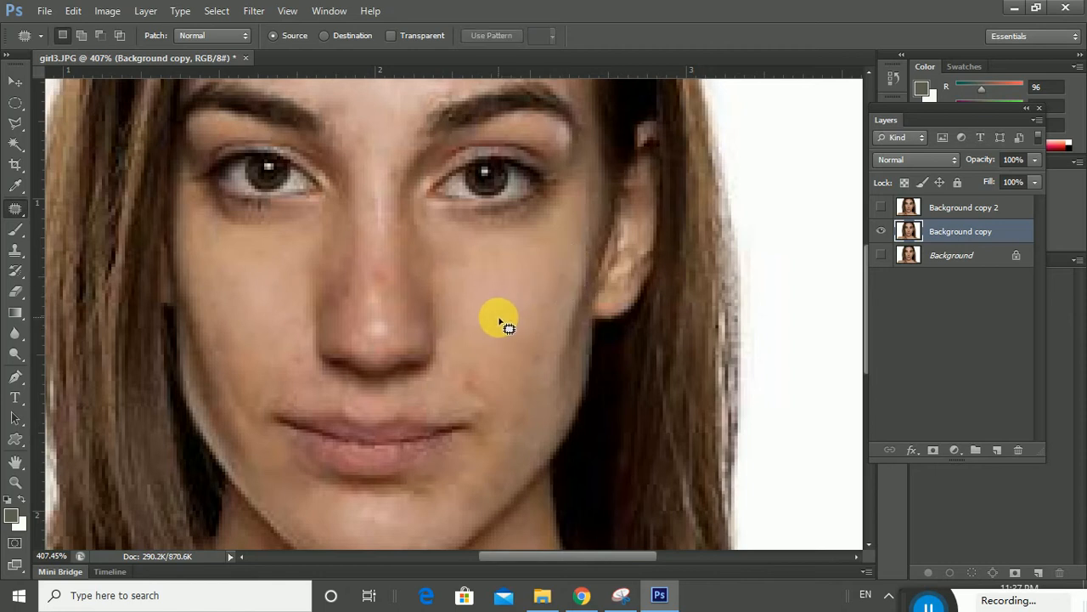
Step: Make Background copy 2 the active layer and check the retouched face from forehead to chin
scroll(500, 315, "up", 2)
left_click(956, 209)
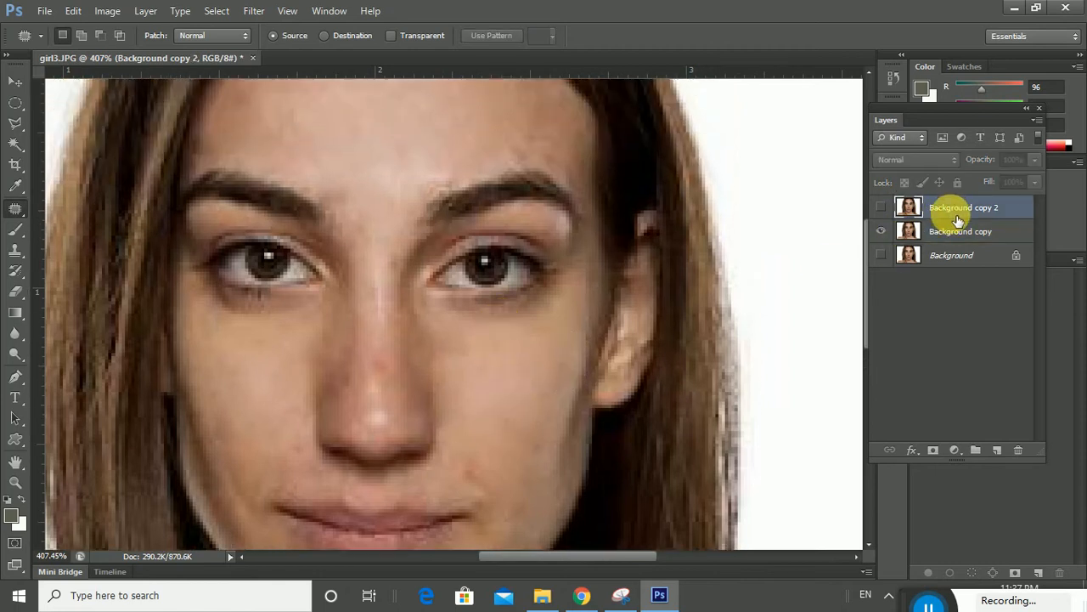
scroll(480, 238, "up", 2)
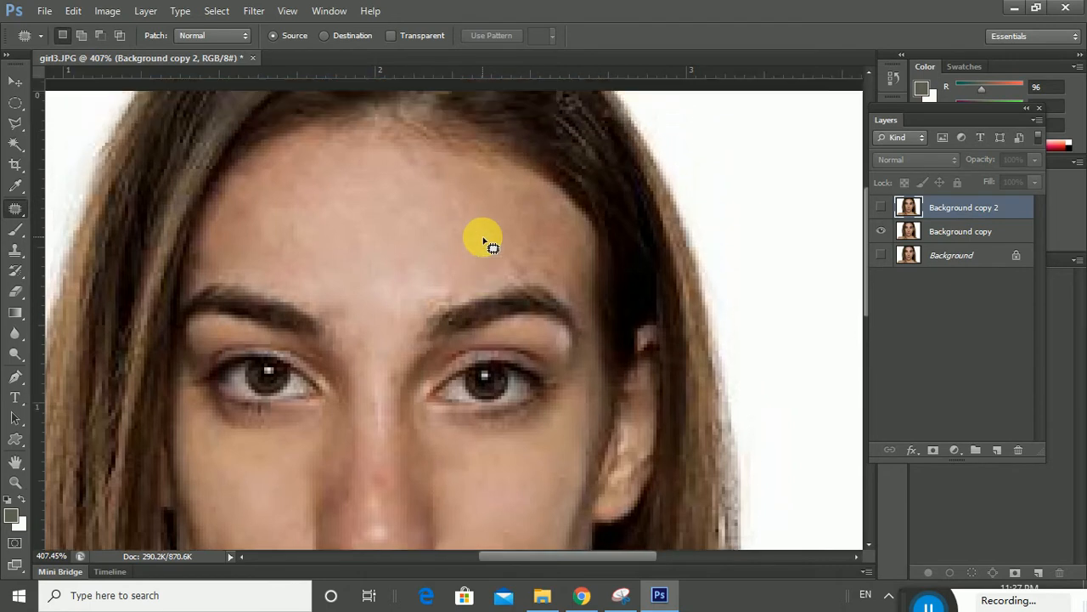
scroll(484, 238, "down", 4)
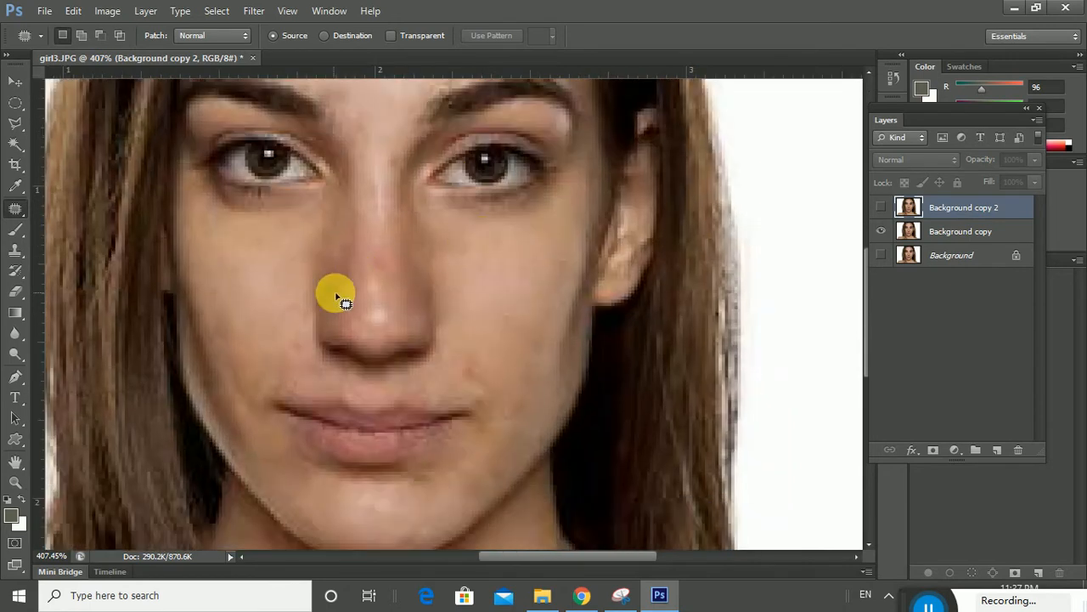
Step: Patch the skin along the side and bridge of the nose on the Background copy layer, clearing the selection
mouse_move(340, 297)
left_mouse_down()
mouse_move(347, 263)
mouse_move(353, 285)
mouse_move(340, 296)
left_mouse_up()
left_click(344, 271)
left_click(549, 241)
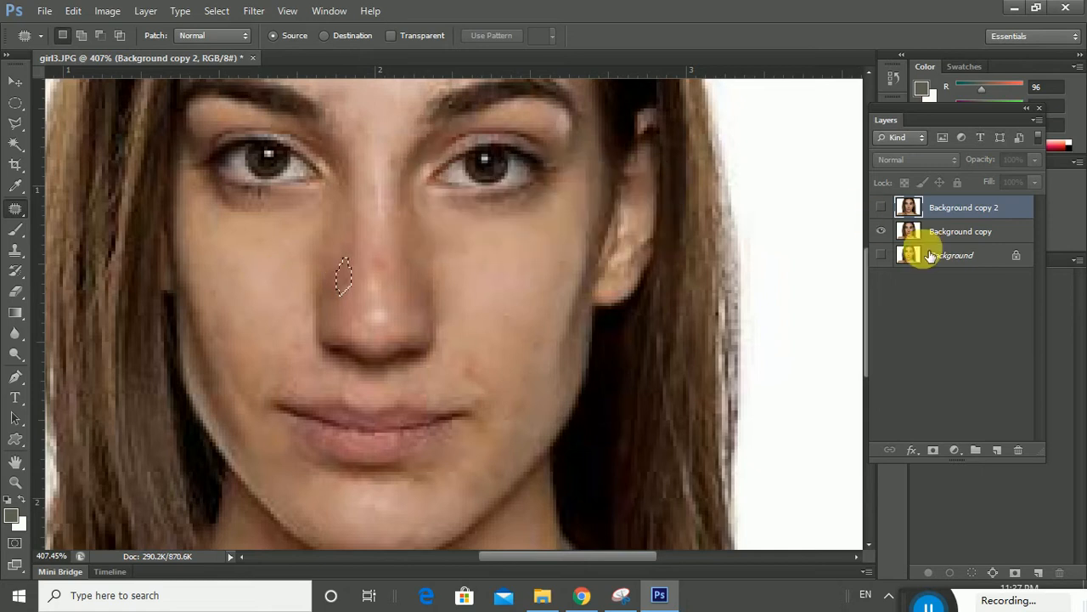
left_click(942, 235)
left_click_drag(306, 283, 259, 283)
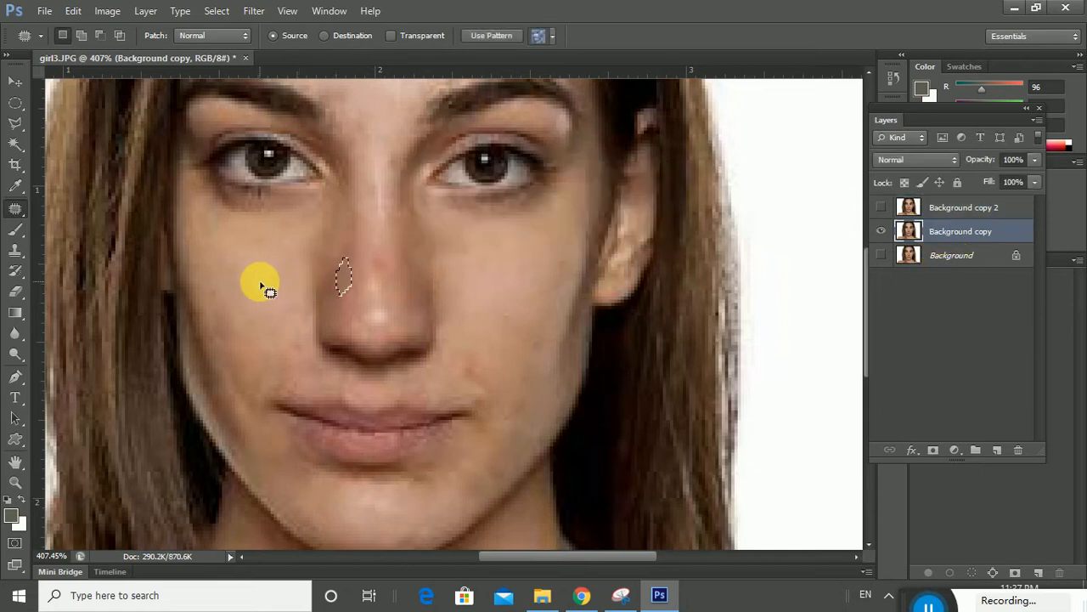
left_click(300, 259)
mouse_move(371, 274)
left_mouse_down()
mouse_move(388, 250)
mouse_move(388, 277)
mouse_move(382, 260)
left_mouse_up()
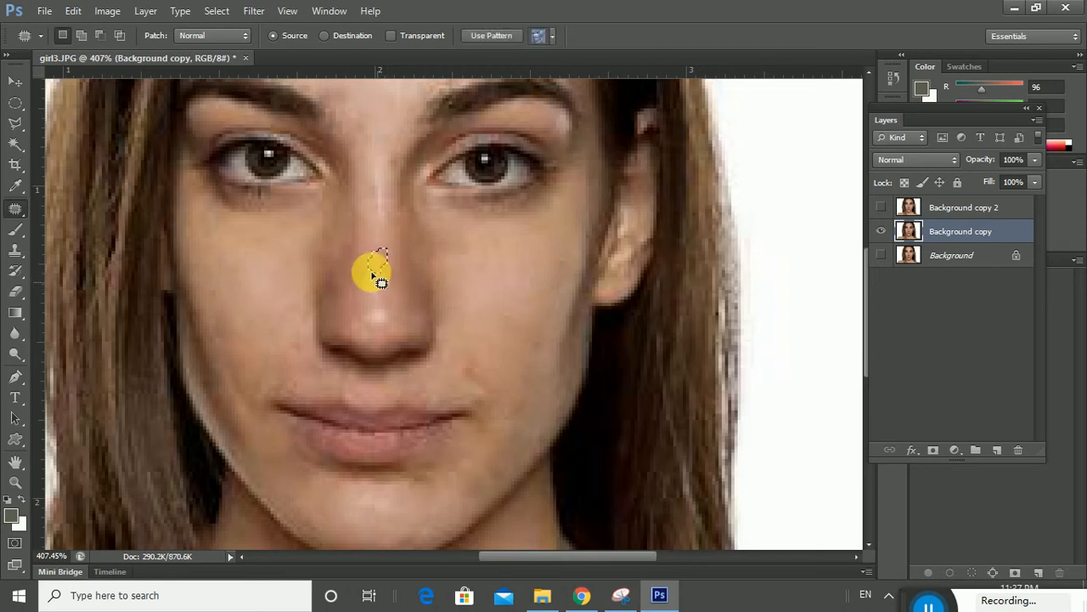
left_click(381, 240)
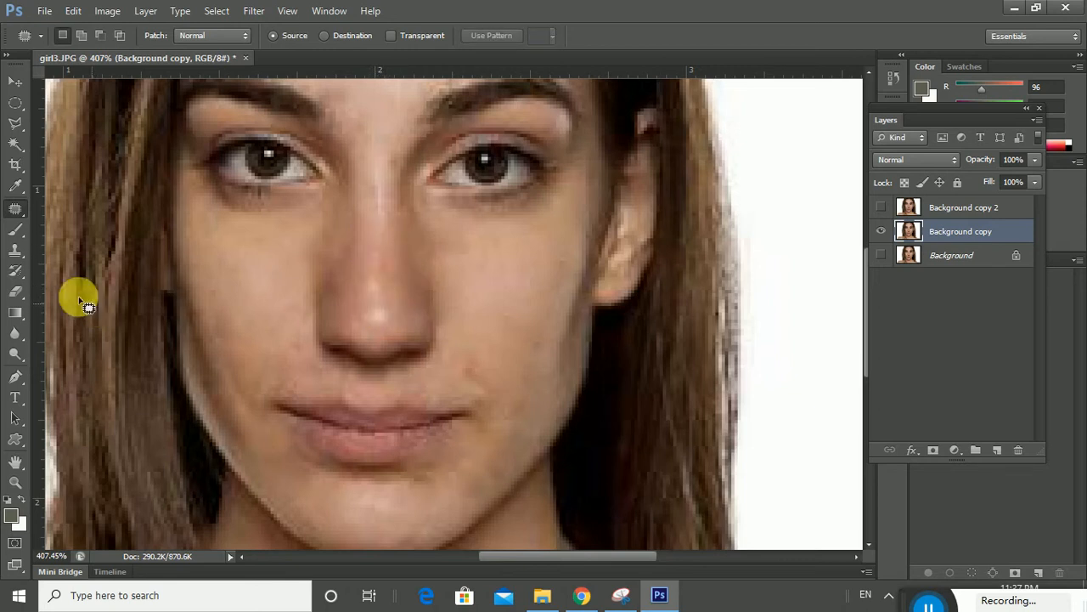
Step: Set the Spot Healing Brush size to 9 px and heal the reddish area on the bridge and tip of the nose
right_click(30, 211)
left_click(62, 210)
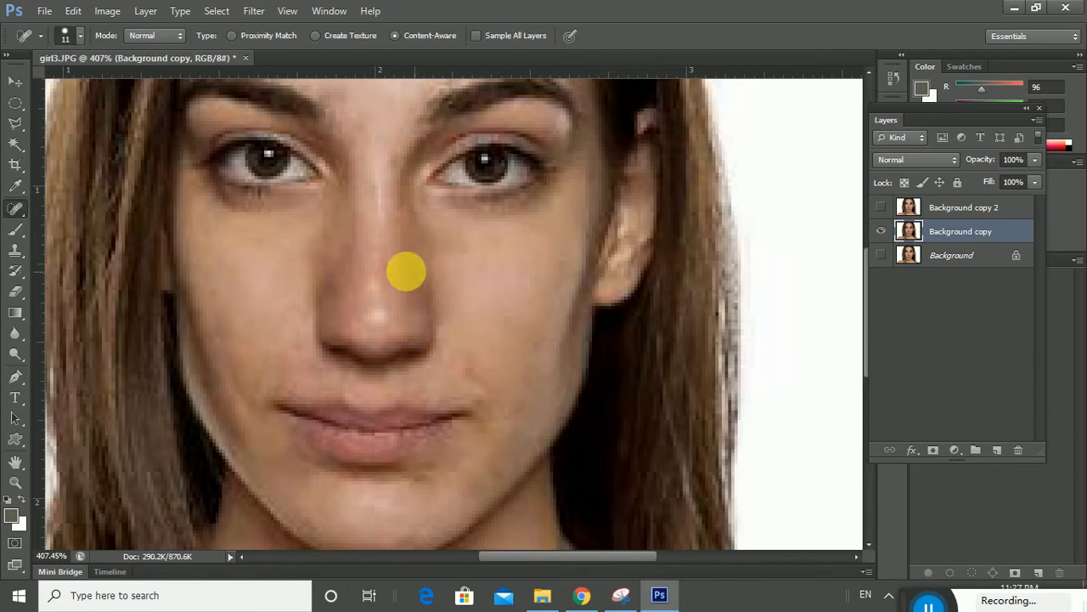
right_click(388, 268)
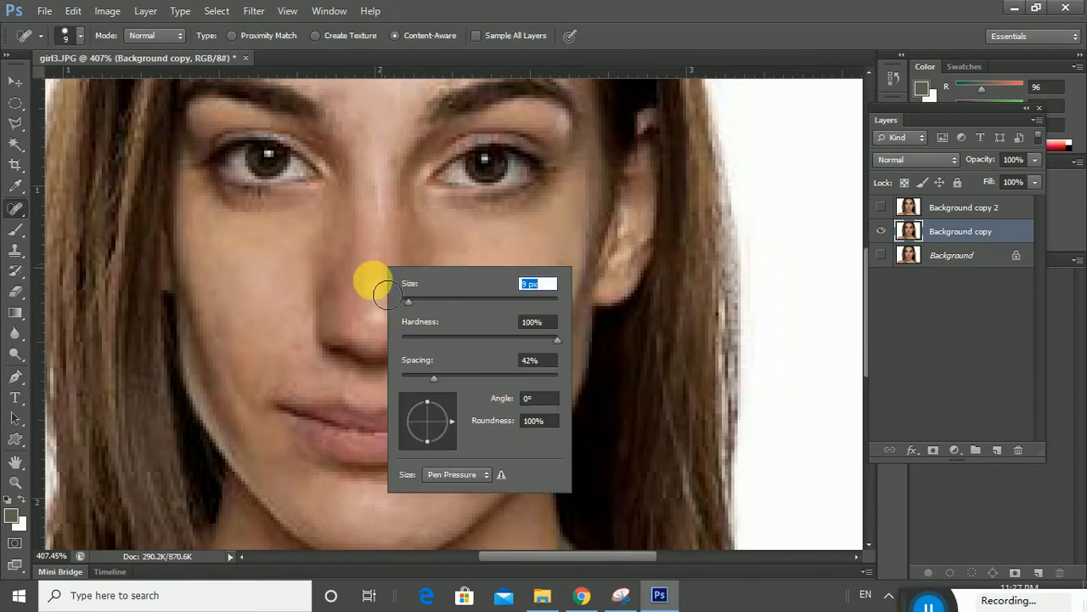
left_click_drag(377, 275, 378, 299)
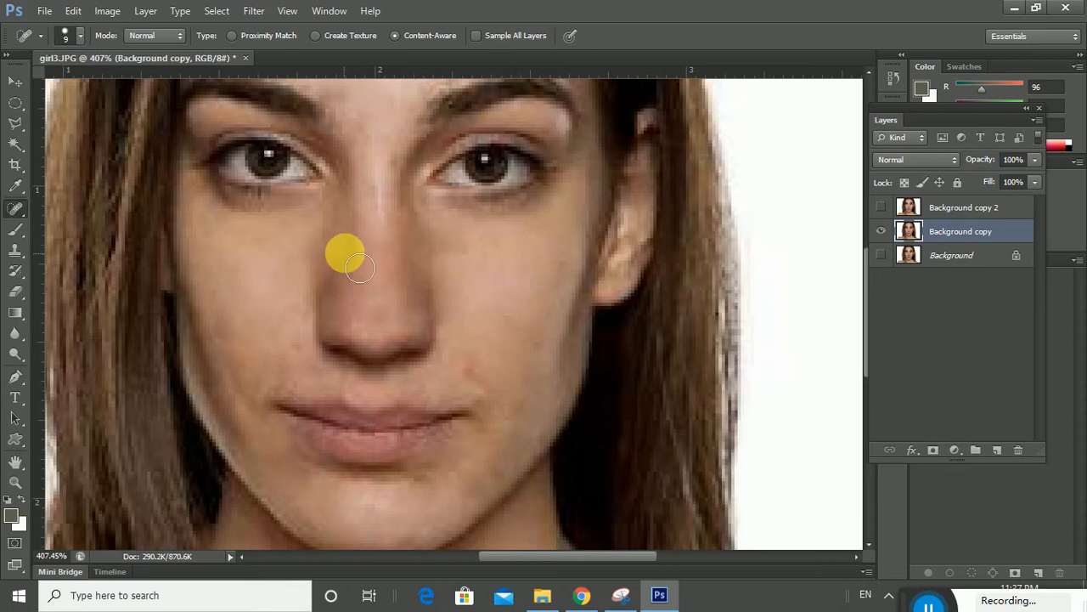
scroll(357, 264, "up", 1)
scroll(359, 267, "up", 1)
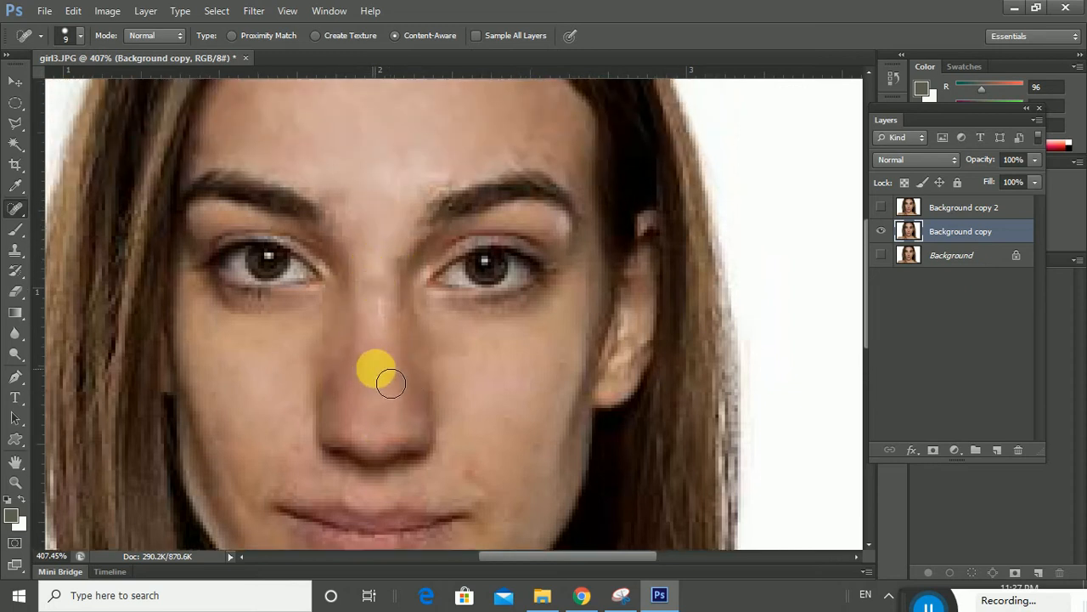
scroll(391, 383, "down", 5)
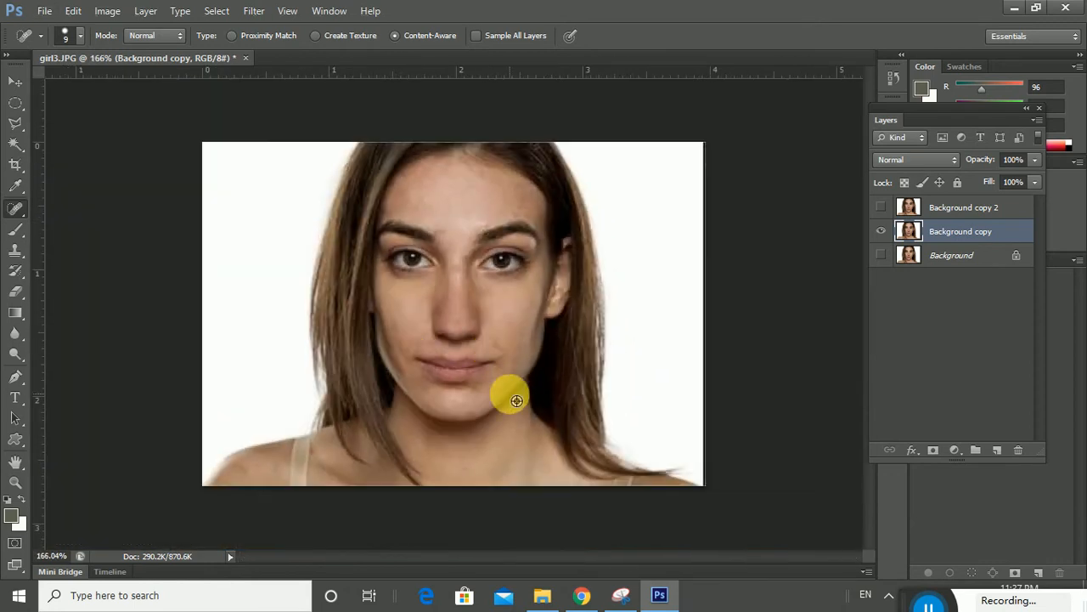
scroll(516, 400, "up", 4)
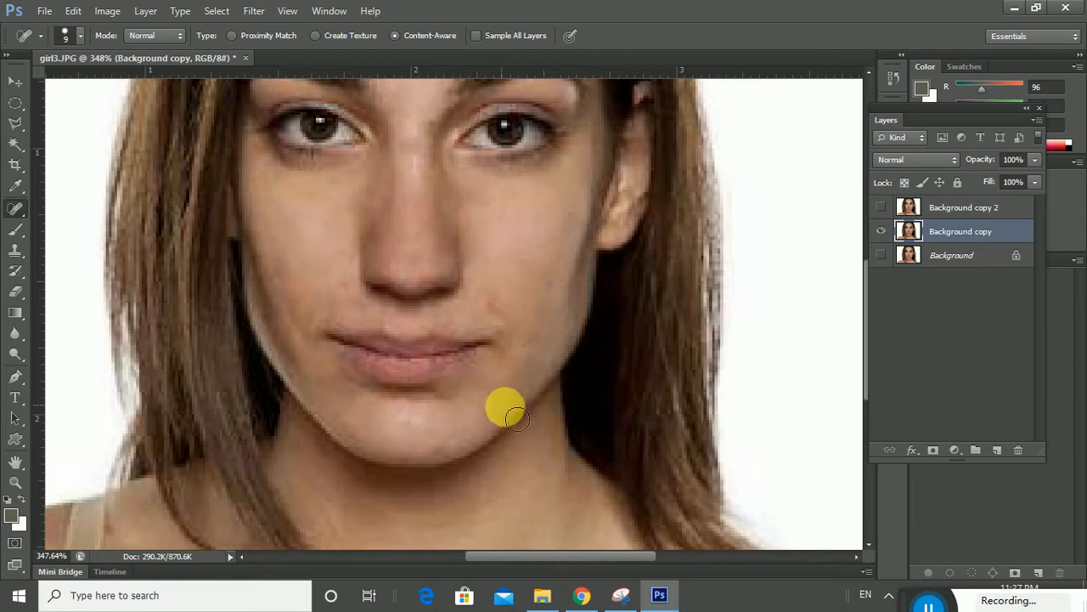
Step: Compare the retouched Background copy with the original Background across the whole face by switching layer visibility, ending with both shown
left_click(881, 231)
left_click(888, 256)
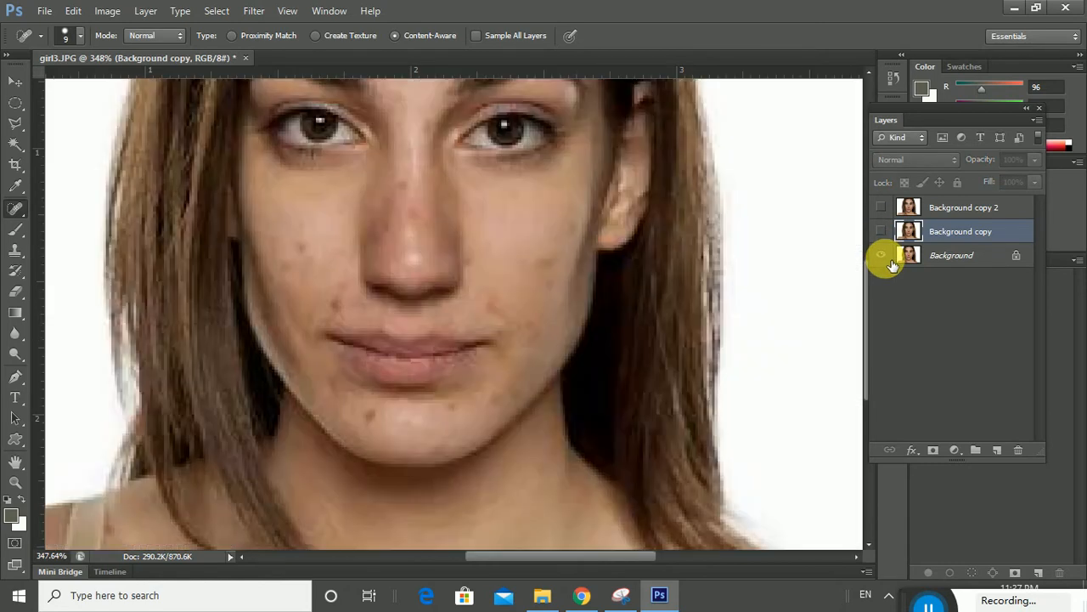
scroll(597, 305, "up", 3)
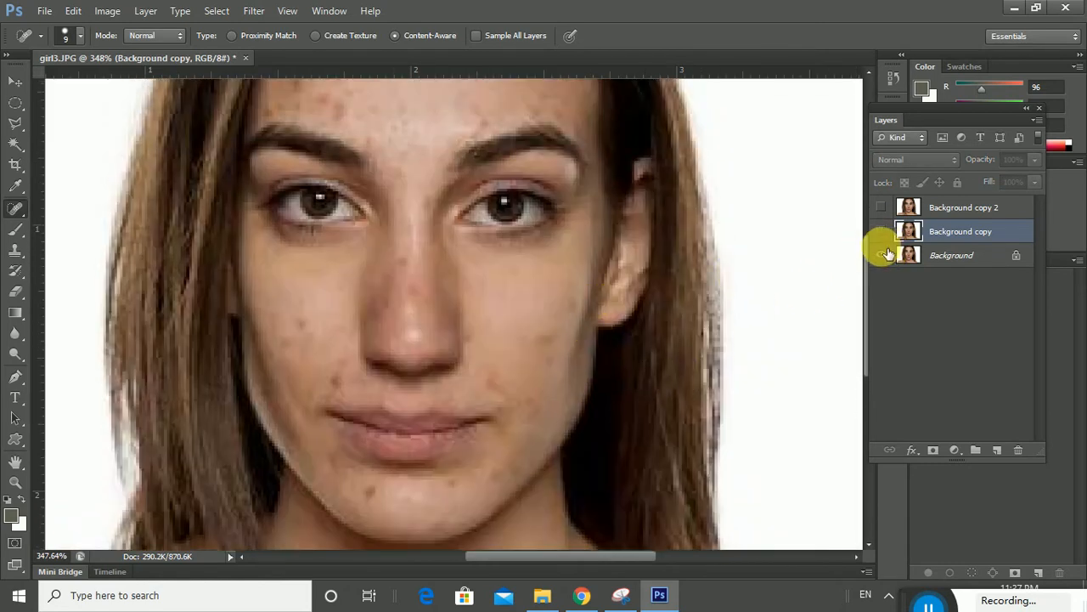
left_click(888, 235)
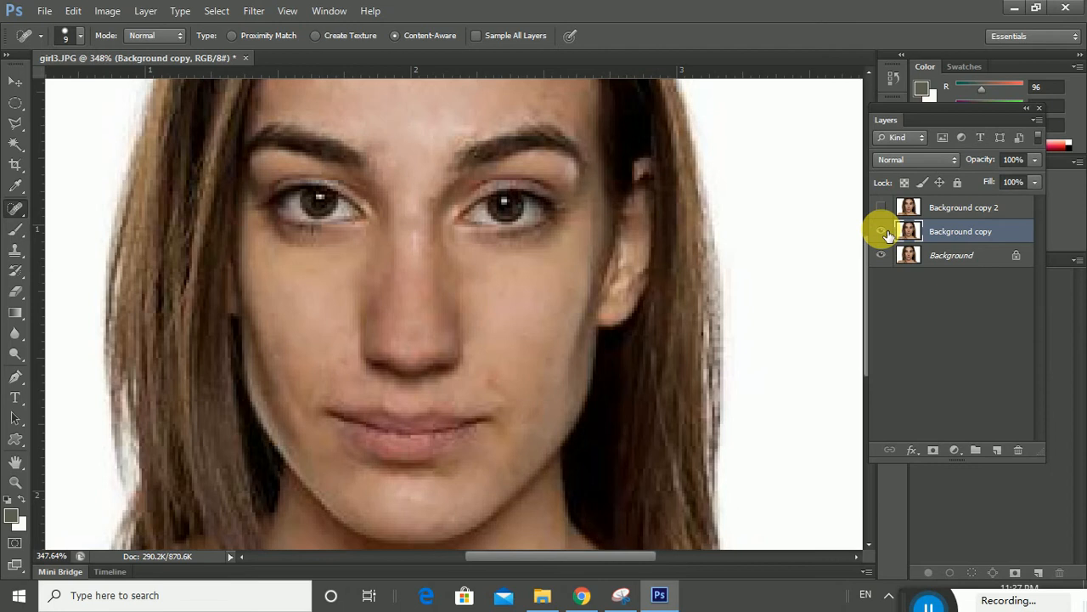
left_click(883, 232)
scroll(510, 318, "down", 2)
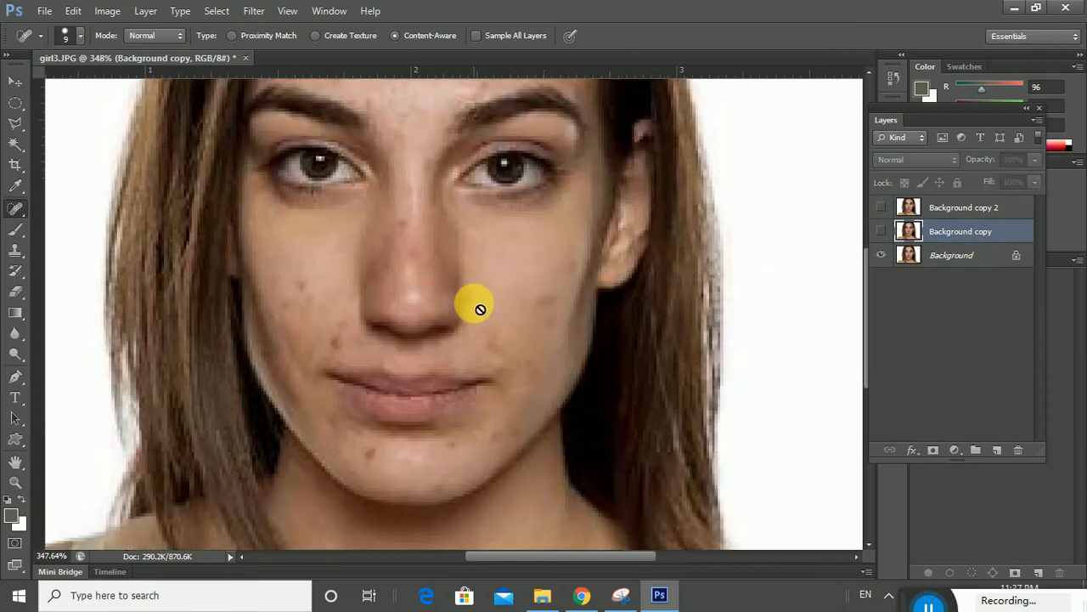
scroll(480, 310, "down", 4)
scroll(480, 310, "up", 4)
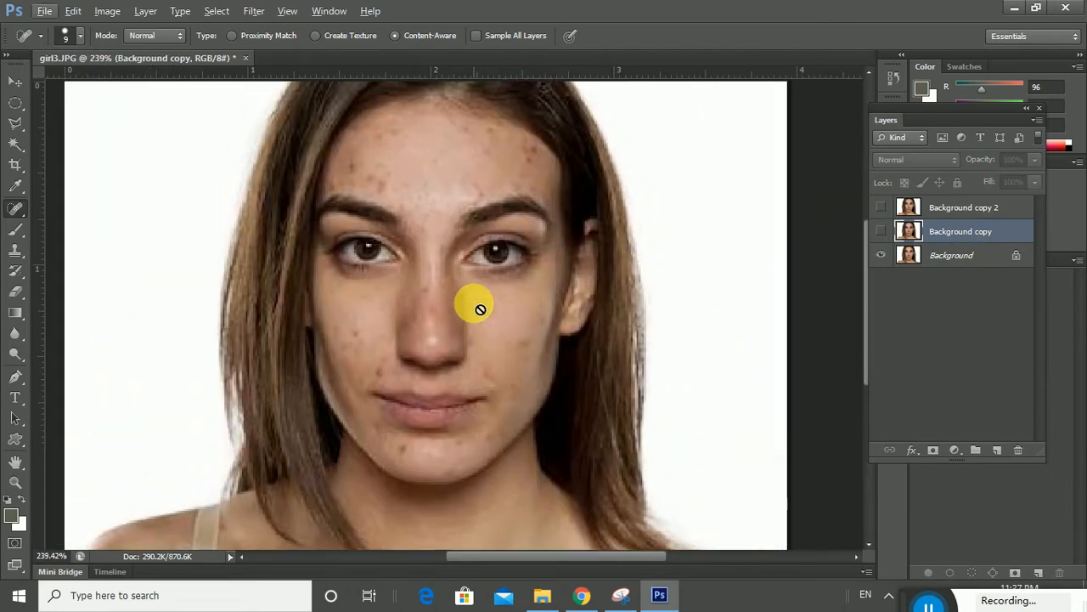
left_click(883, 238)
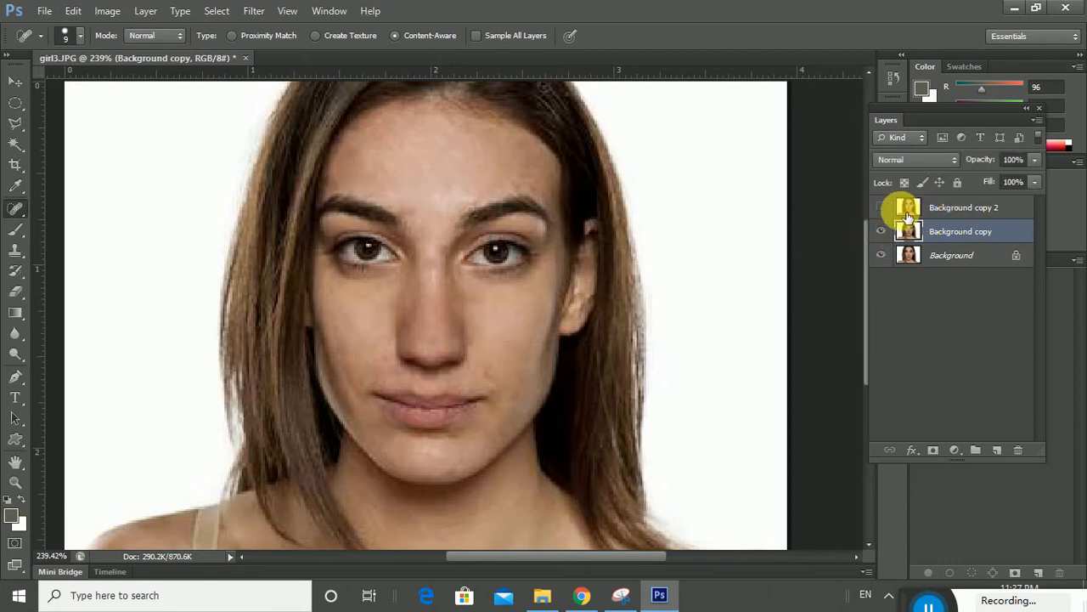
Step: Show the Background copy 2 layer and make it the active layer
left_click(881, 207)
left_click(902, 207)
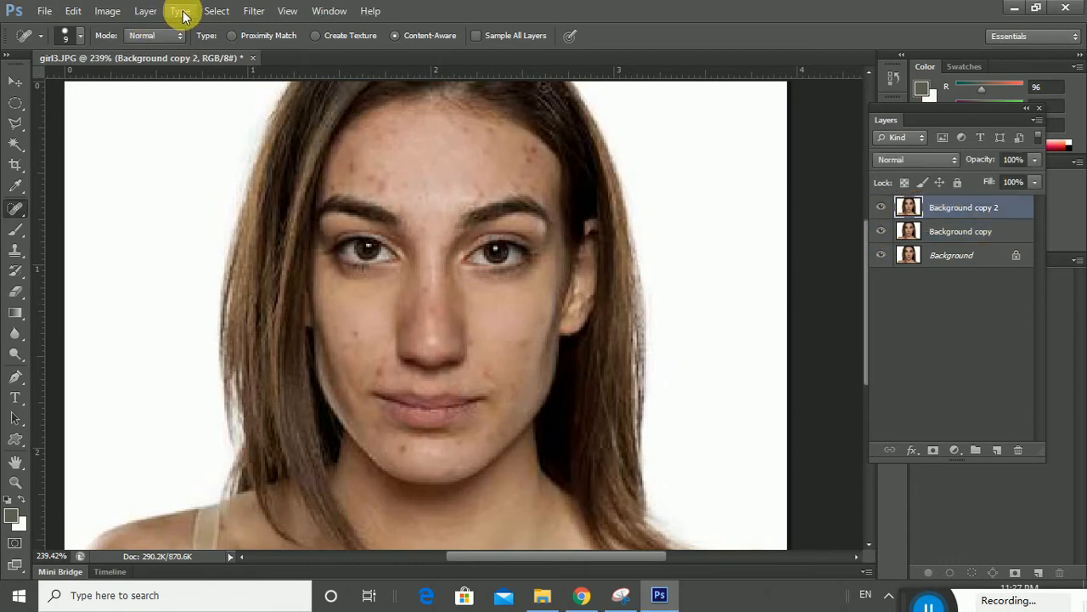
left_click(149, 14)
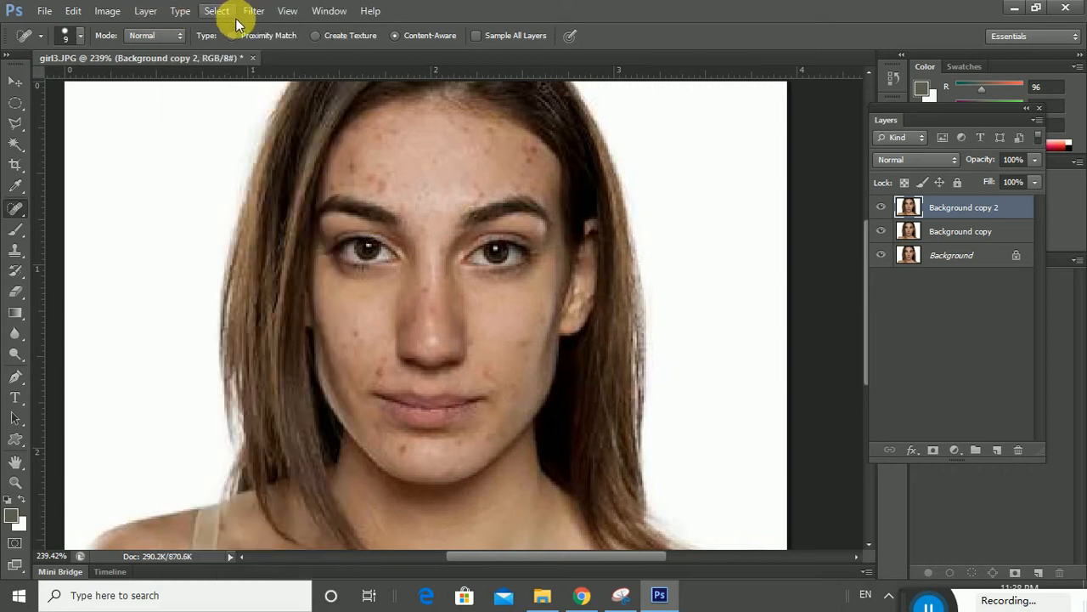
left_click(956, 211)
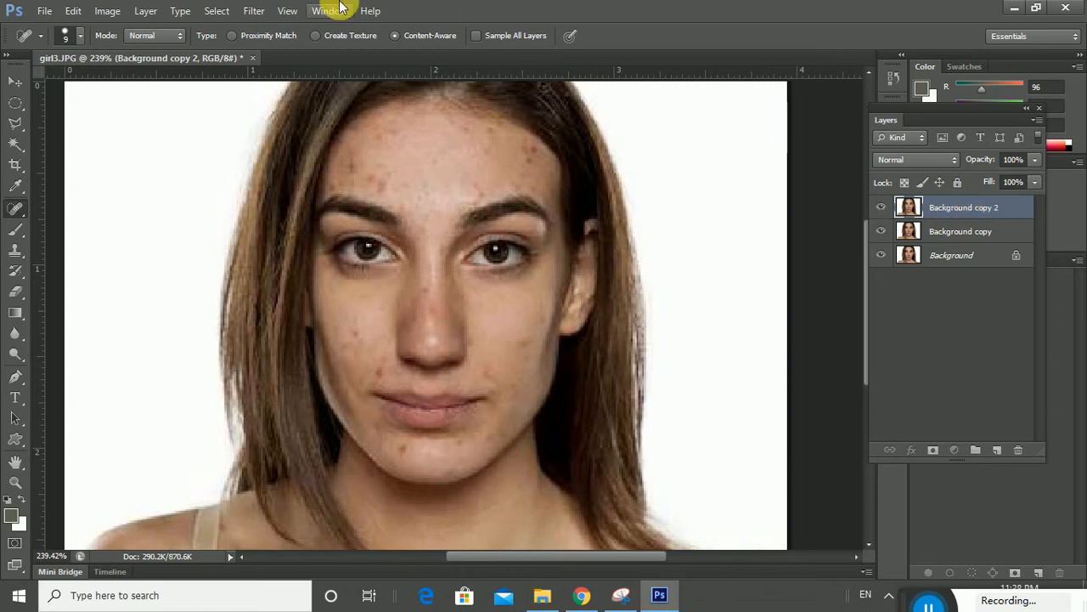
Step: Apply a Gaussian Blur with a radius of 1.6 pixels to the Background copy 2 layer
left_click(261, 21)
mouse_move(327, 198)
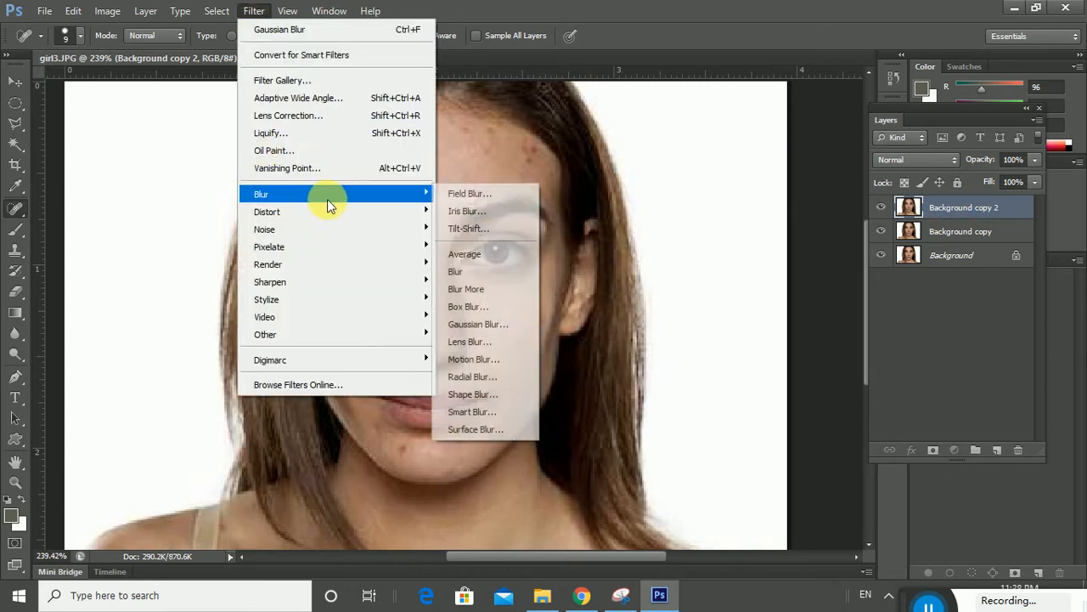
left_click(504, 324)
left_click_drag(503, 240, 546, 211)
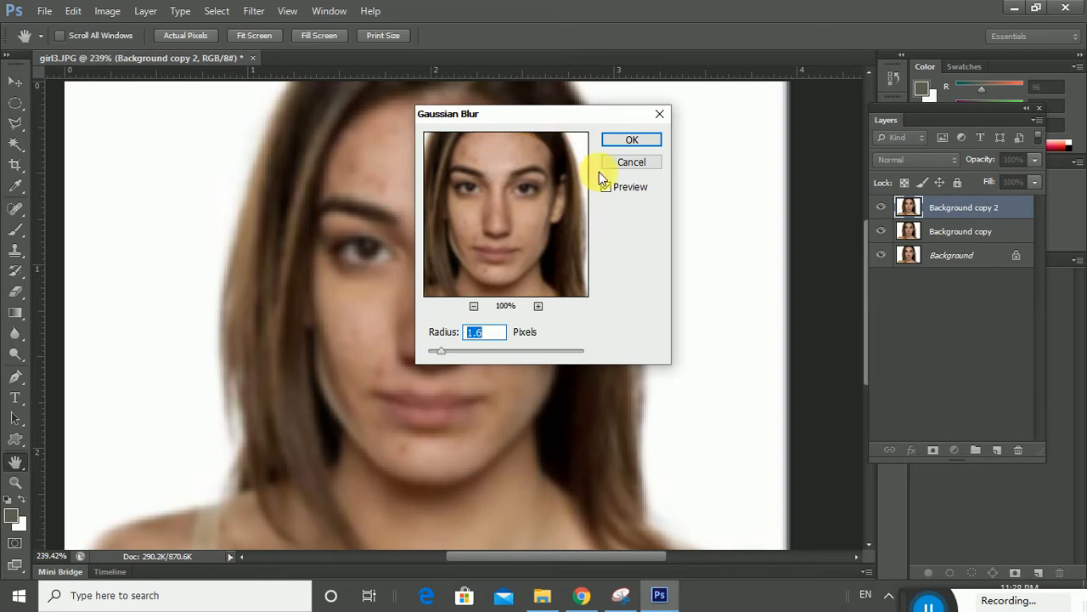
left_click(629, 142)
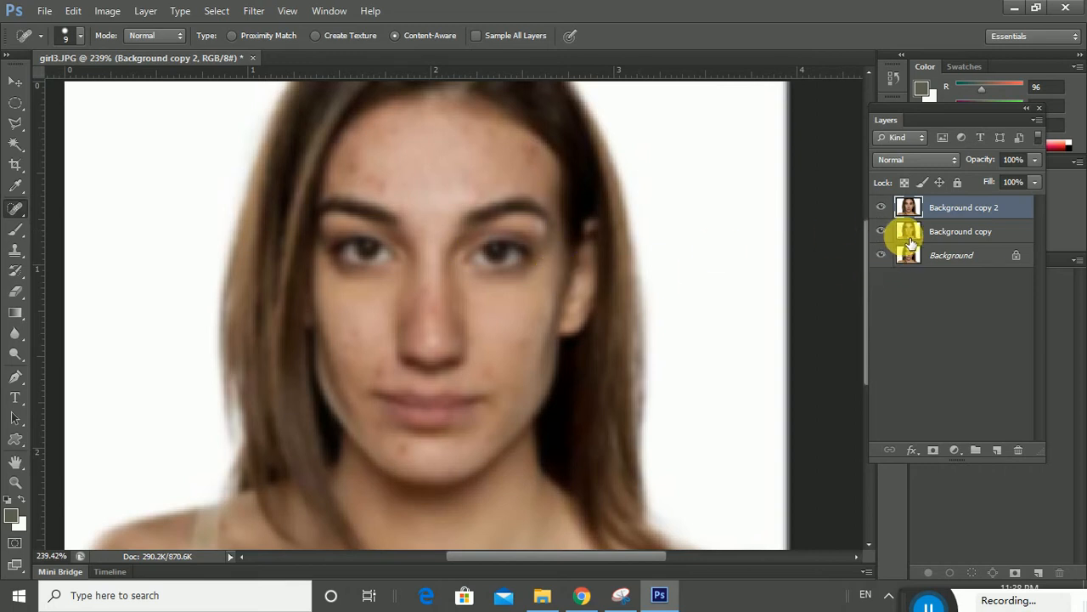
Step: Hide the Background copy and Background layers, and undo a trial Spot Healing stroke over the right-hand eye
scroll(624, 274, "up", 1)
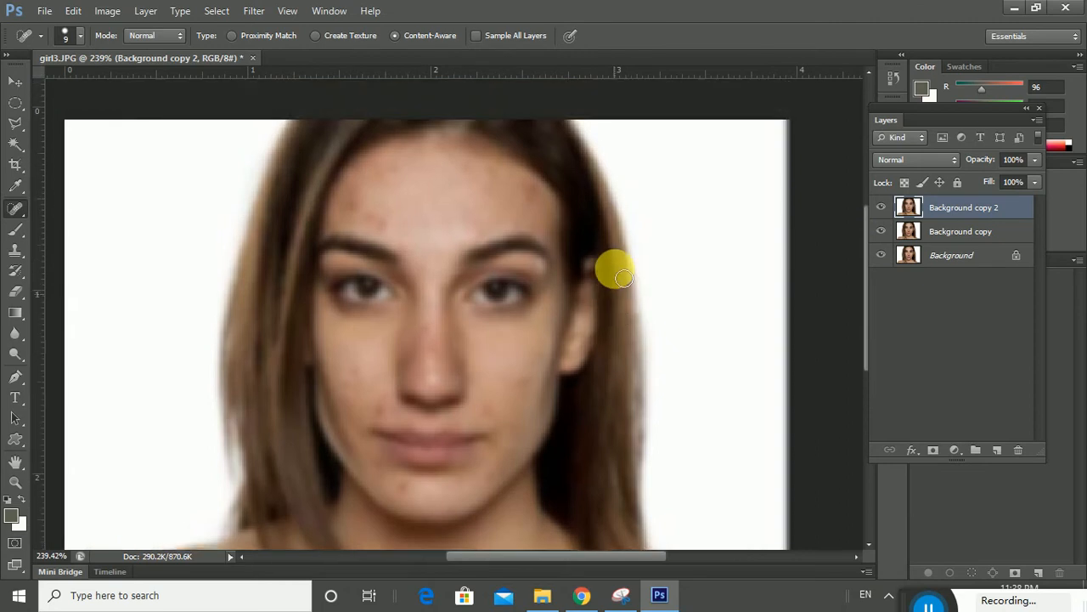
left_click(882, 232)
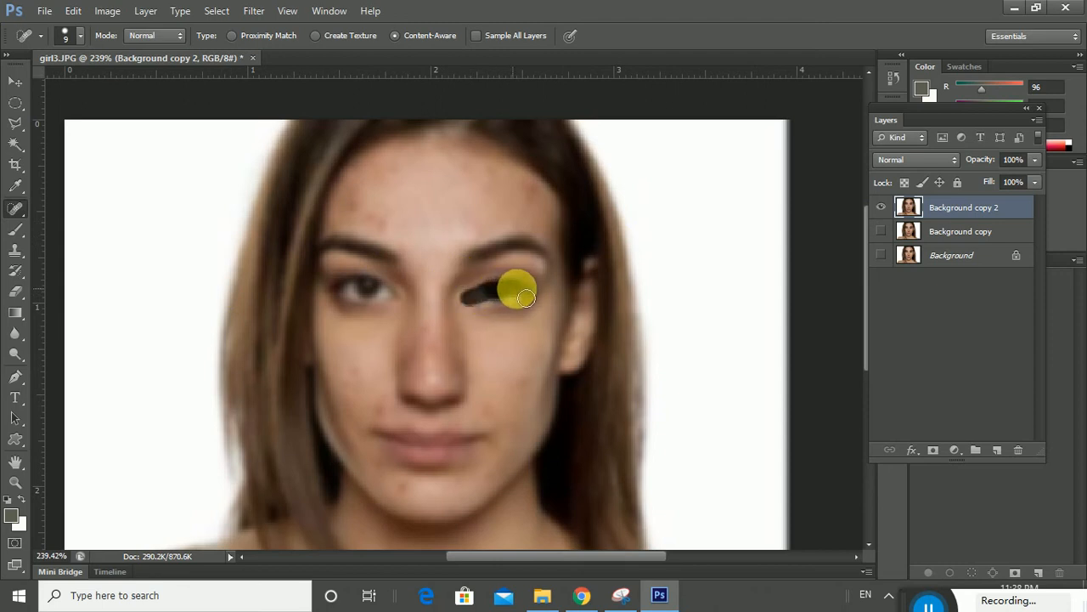
left_click_drag(526, 297, 505, 295)
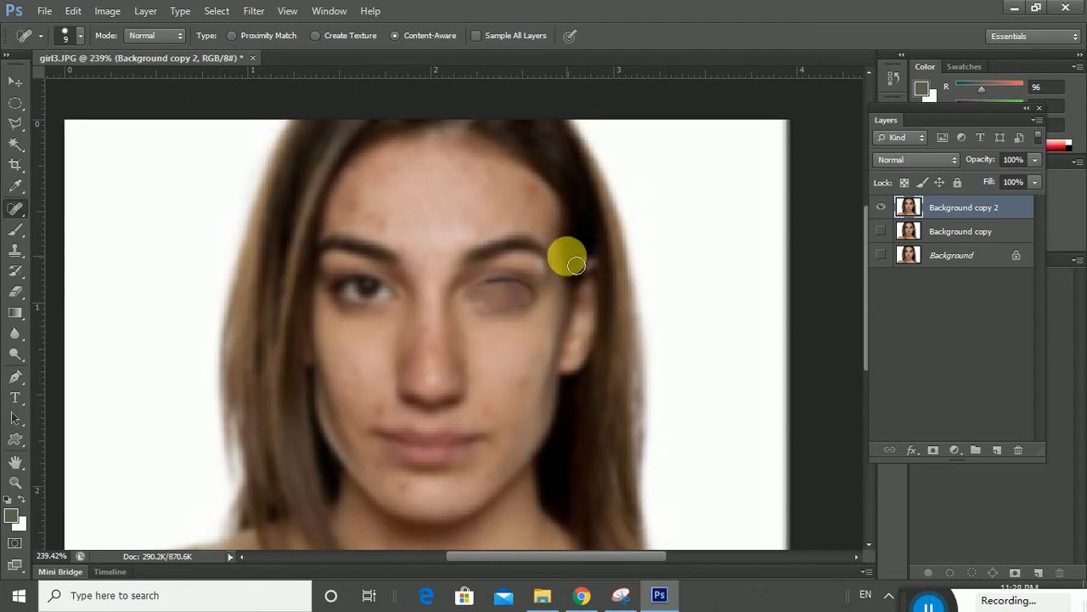
key("ctrl+z")
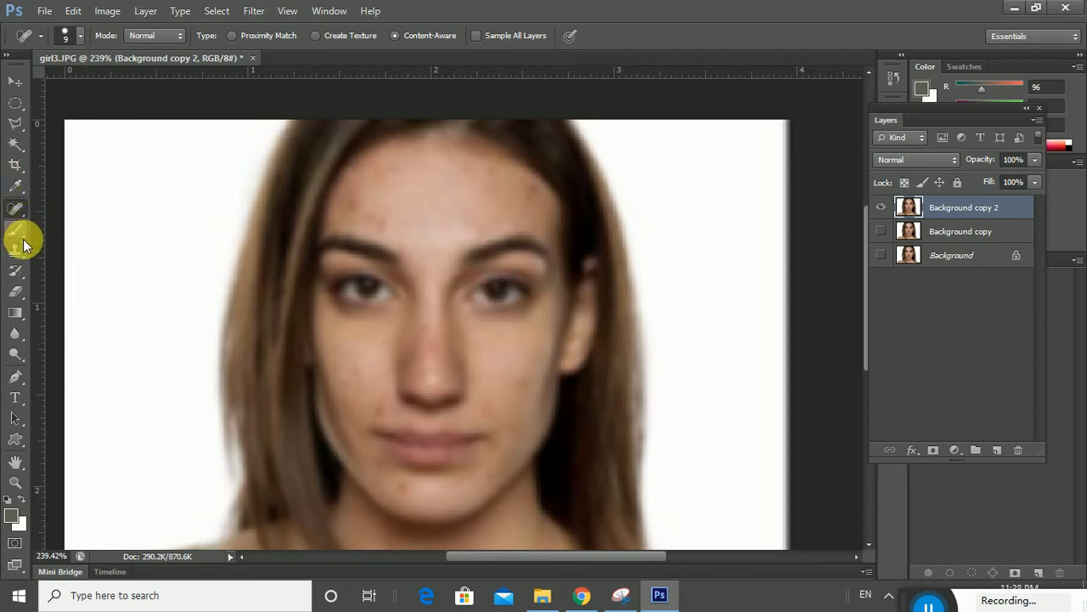
Step: Show Background copy and erase the blur over both eyes and eyebrows on Background copy 2 with a 12 px Eraser
left_click(15, 292)
left_click(882, 232)
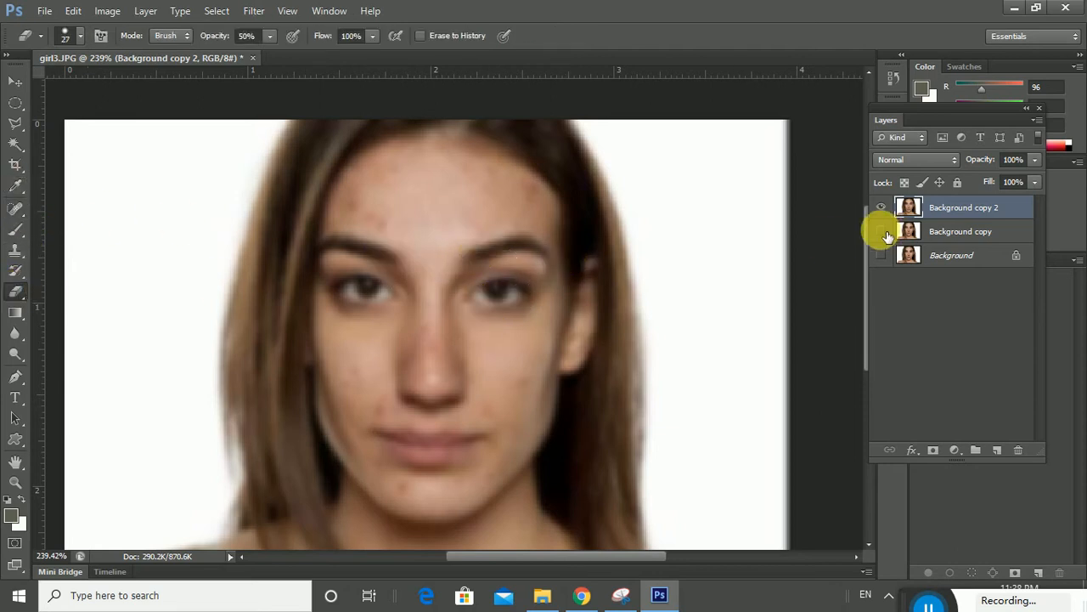
left_click_drag(514, 296, 538, 321)
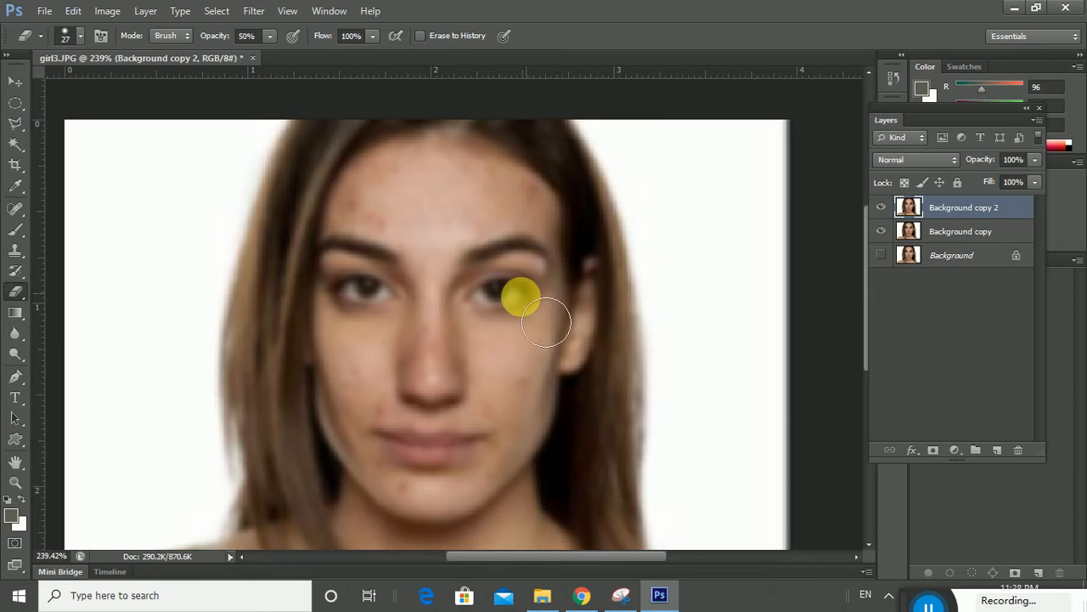
right_click(537, 325)
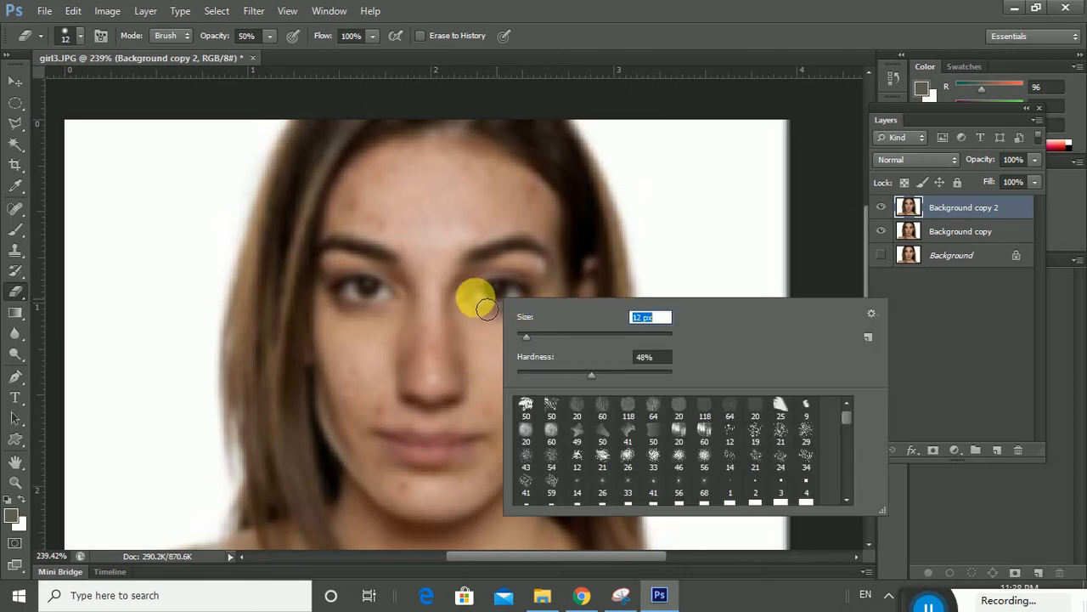
mouse_move(487, 310)
left_mouse_down()
mouse_move(540, 303)
mouse_move(495, 312)
mouse_move(482, 304)
mouse_move(518, 294)
mouse_move(544, 306)
mouse_move(483, 313)
mouse_move(529, 294)
mouse_move(549, 308)
mouse_move(505, 317)
mouse_move(486, 302)
mouse_move(544, 298)
mouse_move(478, 282)
mouse_move(510, 259)
mouse_move(558, 265)
left_mouse_up()
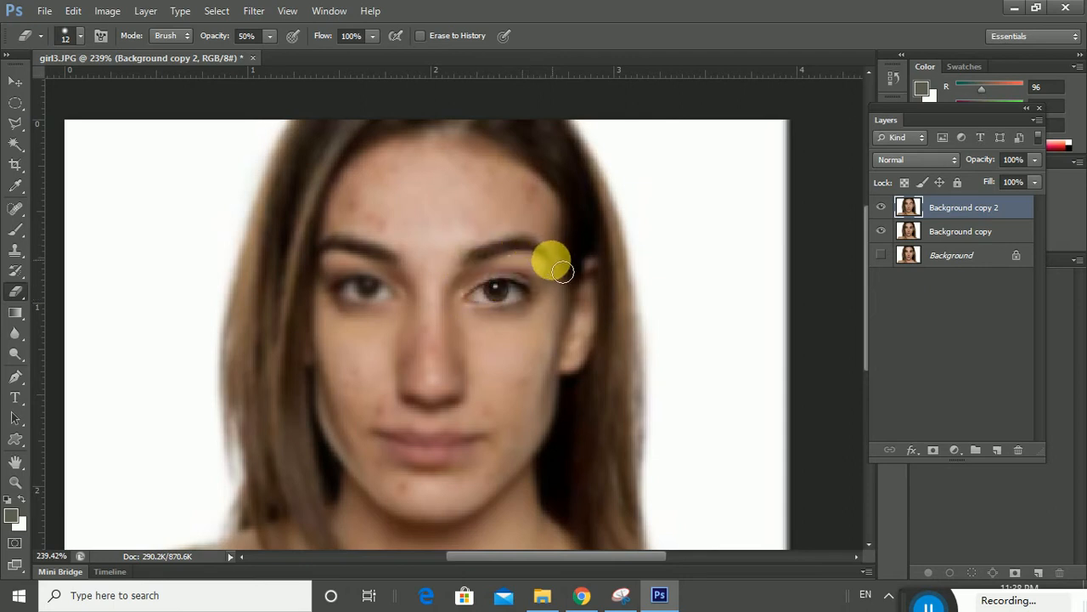
mouse_move(477, 279)
left_mouse_down()
mouse_move(404, 285)
mouse_move(364, 256)
mouse_move(333, 259)
mouse_move(373, 254)
mouse_move(422, 279)
mouse_move(415, 323)
mouse_move(400, 309)
mouse_move(348, 303)
mouse_move(391, 293)
mouse_move(407, 302)
mouse_move(357, 310)
left_mouse_up()
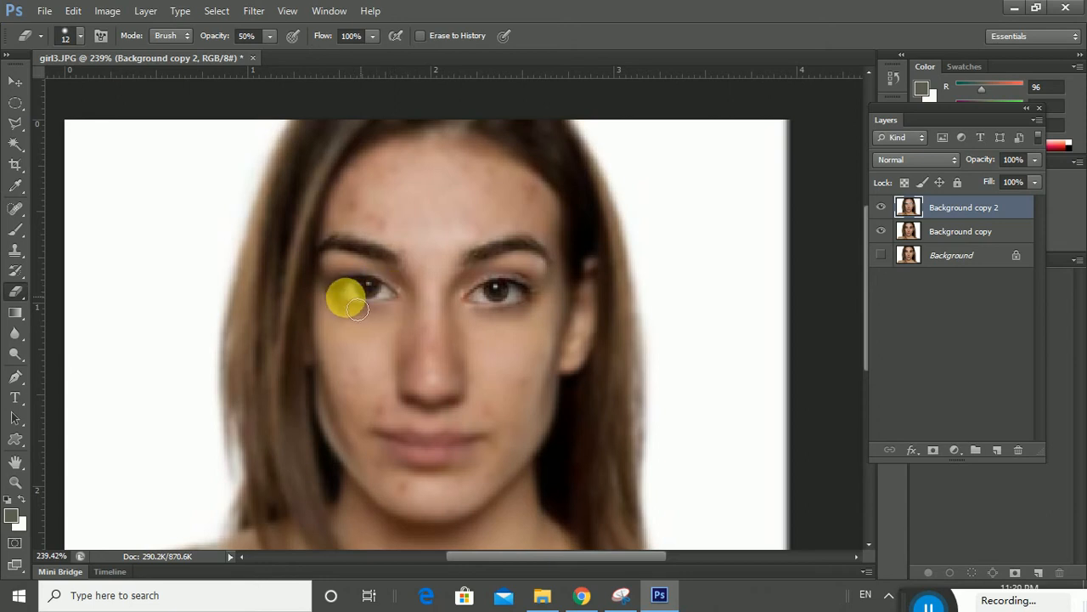
Step: Enlarge the Eraser to 44 px, erase the blur over the left-hand hair and hide the Background copy layer
right_click(247, 236)
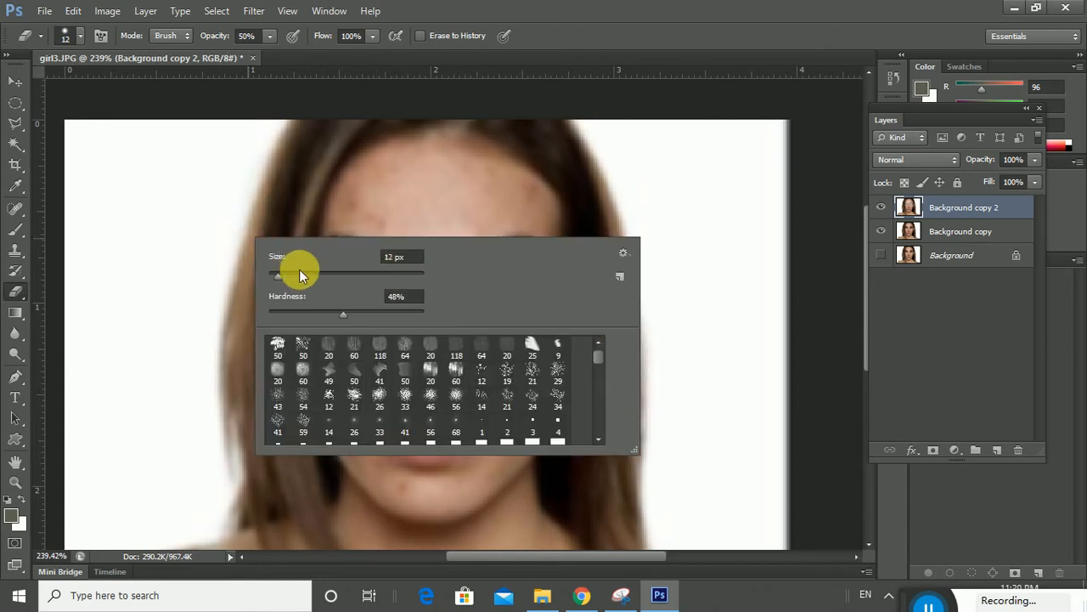
mouse_move(323, 204)
left_mouse_down()
mouse_move(294, 499)
mouse_move(294, 420)
mouse_move(333, 550)
left_mouse_up()
left_click(884, 231)
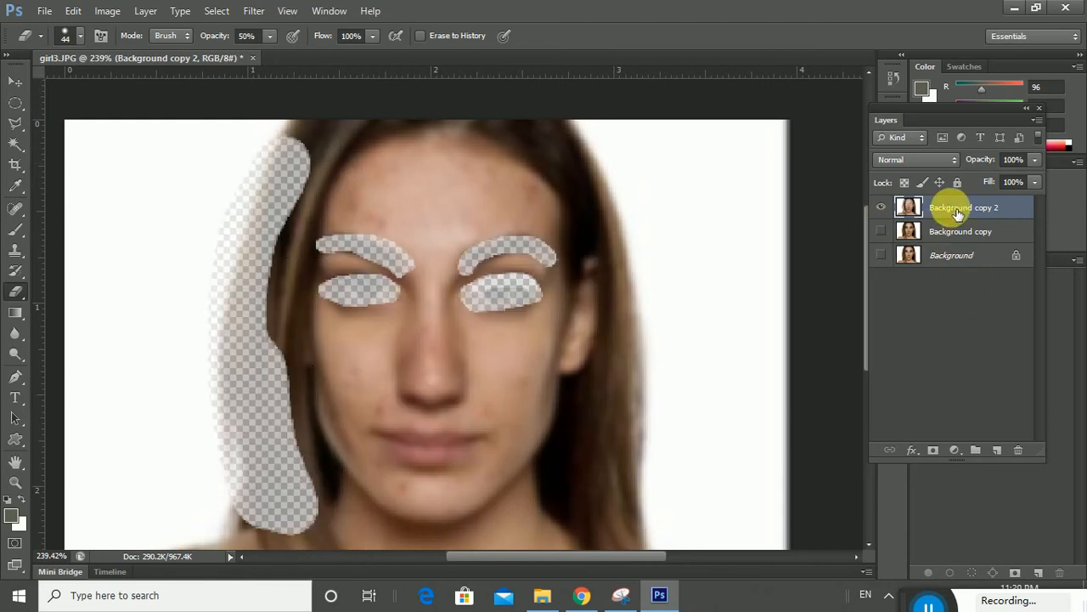
Step: Erase the blurred backdrop and remaining outer hair around the head, neck and shoulders on Background copy 2
mouse_move(229, 299)
left_mouse_down()
mouse_move(168, 161)
mouse_move(123, 154)
mouse_move(229, 187)
mouse_move(309, 154)
mouse_move(193, 277)
mouse_move(120, 310)
mouse_move(175, 204)
mouse_move(499, 140)
mouse_move(594, 150)
mouse_move(646, 191)
mouse_move(666, 259)
mouse_move(676, 371)
mouse_move(636, 469)
mouse_move(645, 526)
mouse_move(671, 518)
mouse_move(707, 185)
mouse_move(734, 323)
mouse_move(808, 280)
mouse_move(796, 188)
mouse_move(672, 177)
mouse_move(780, 165)
mouse_move(776, 307)
mouse_move(779, 287)
mouse_move(836, 449)
mouse_move(764, 460)
mouse_move(685, 413)
mouse_move(710, 345)
mouse_move(791, 367)
mouse_move(802, 256)
mouse_move(796, 487)
mouse_move(836, 223)
mouse_move(720, 391)
mouse_move(708, 430)
mouse_move(649, 383)
mouse_move(627, 332)
mouse_move(635, 290)
mouse_move(670, 286)
mouse_move(677, 327)
mouse_move(692, 178)
mouse_move(625, 323)
mouse_move(631, 380)
mouse_move(669, 415)
mouse_move(644, 395)
mouse_move(612, 333)
mouse_move(624, 284)
left_mouse_up()
scroll(767, 308, "down", 3)
mouse_move(255, 269)
left_mouse_down()
mouse_move(307, 269)
mouse_move(351, 358)
mouse_move(292, 399)
mouse_move(126, 438)
mouse_move(74, 480)
mouse_move(87, 305)
mouse_move(113, 267)
mouse_move(133, 317)
mouse_move(208, 338)
mouse_move(120, 363)
mouse_move(289, 341)
mouse_move(299, 311)
mouse_move(294, 221)
mouse_move(271, 163)
mouse_move(253, 212)
mouse_move(296, 328)
left_mouse_up()
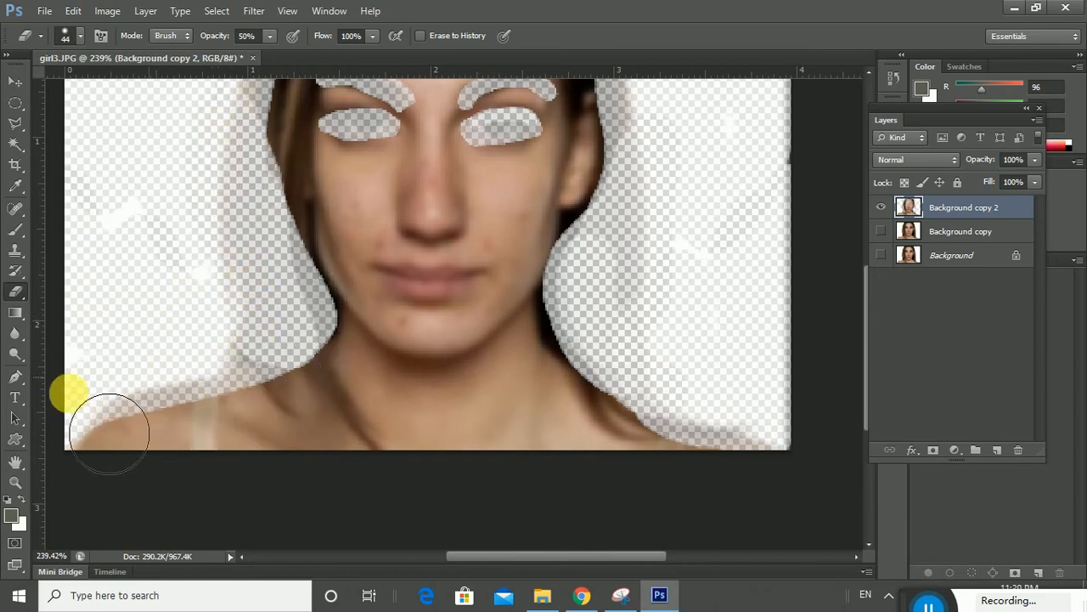
scroll(128, 424, "up", 3)
scroll(185, 365, "up", 4)
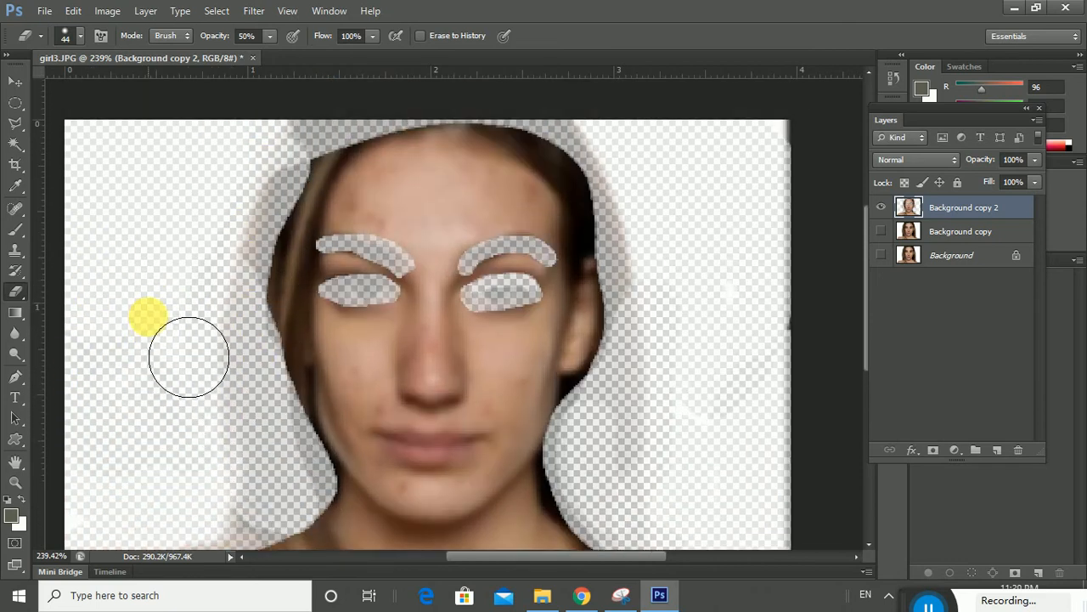
Step: Erase the remaining blurred hair and right-hand ear around the face on Background copy 2 and show the Background copy layer
mouse_move(367, 255)
left_mouse_down()
mouse_move(370, 222)
mouse_move(339, 265)
mouse_move(315, 372)
mouse_move(322, 501)
left_mouse_up()
mouse_move(696, 393)
left_mouse_down()
mouse_move(590, 182)
mouse_move(639, 231)
mouse_move(642, 309)
mouse_move(638, 236)
mouse_move(594, 164)
mouse_move(462, 151)
mouse_move(405, 162)
mouse_move(350, 192)
mouse_move(290, 266)
mouse_move(349, 241)
mouse_move(309, 364)
mouse_move(303, 456)
mouse_move(288, 373)
mouse_move(300, 252)
left_mouse_up()
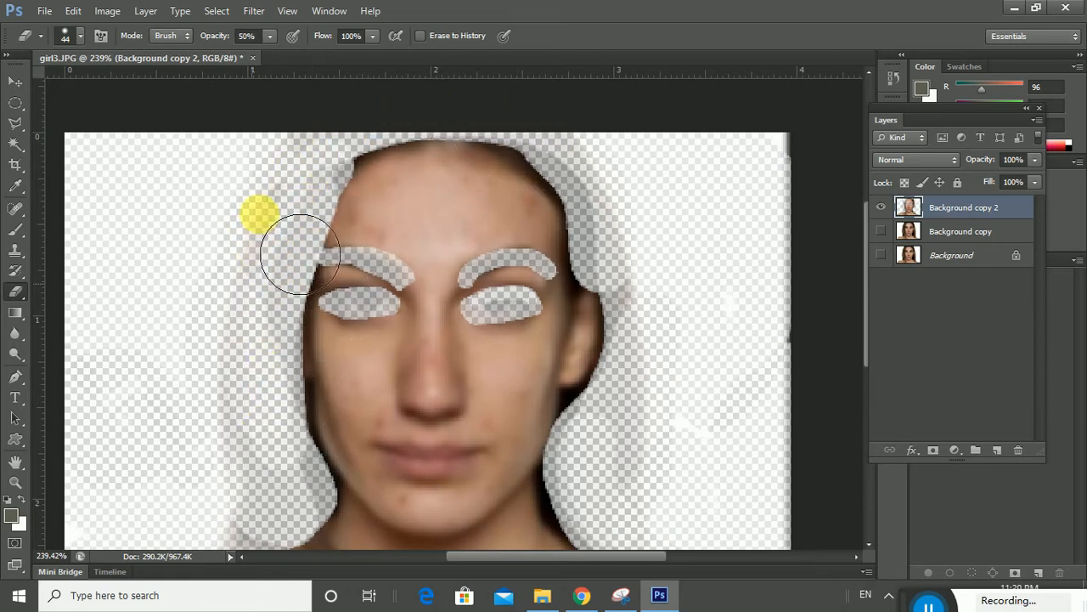
mouse_move(747, 260)
left_mouse_down()
mouse_move(658, 347)
mouse_move(669, 365)
mouse_move(625, 214)
mouse_move(527, 158)
mouse_move(646, 264)
mouse_move(653, 368)
mouse_move(635, 451)
mouse_move(649, 333)
left_mouse_up()
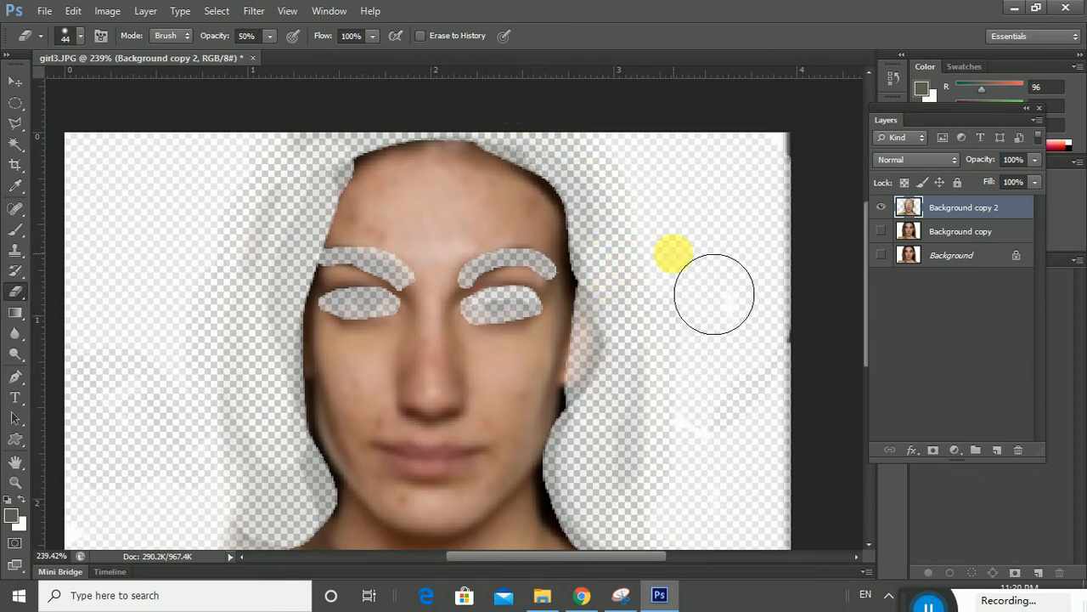
left_click(881, 231)
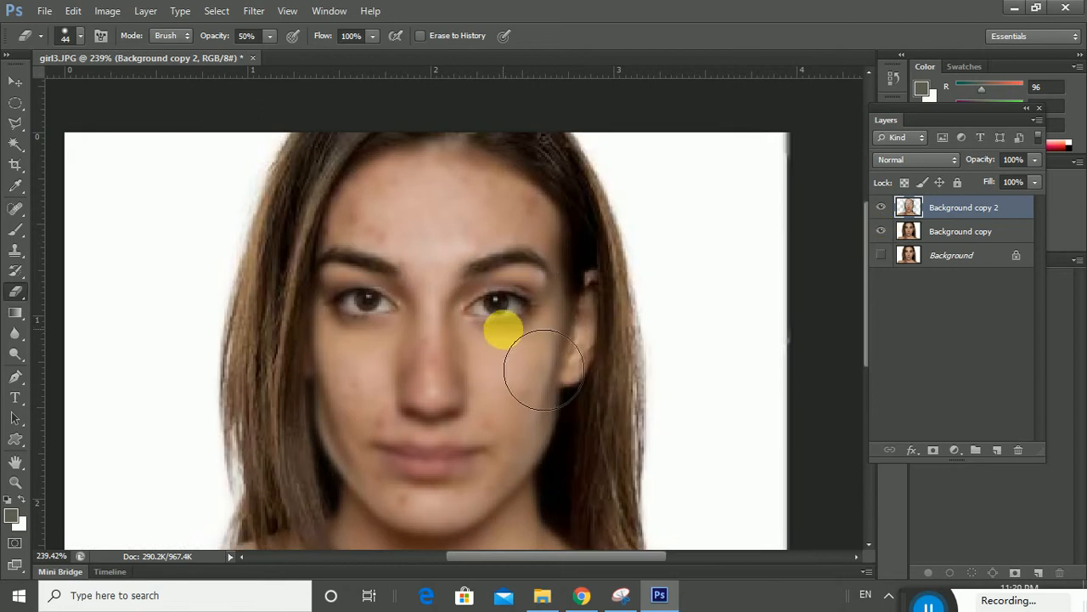
Step: Compare the face with the Background copy 2 layer hidden and shown
scroll(629, 408, "down", 2)
scroll(629, 408, "down", 1)
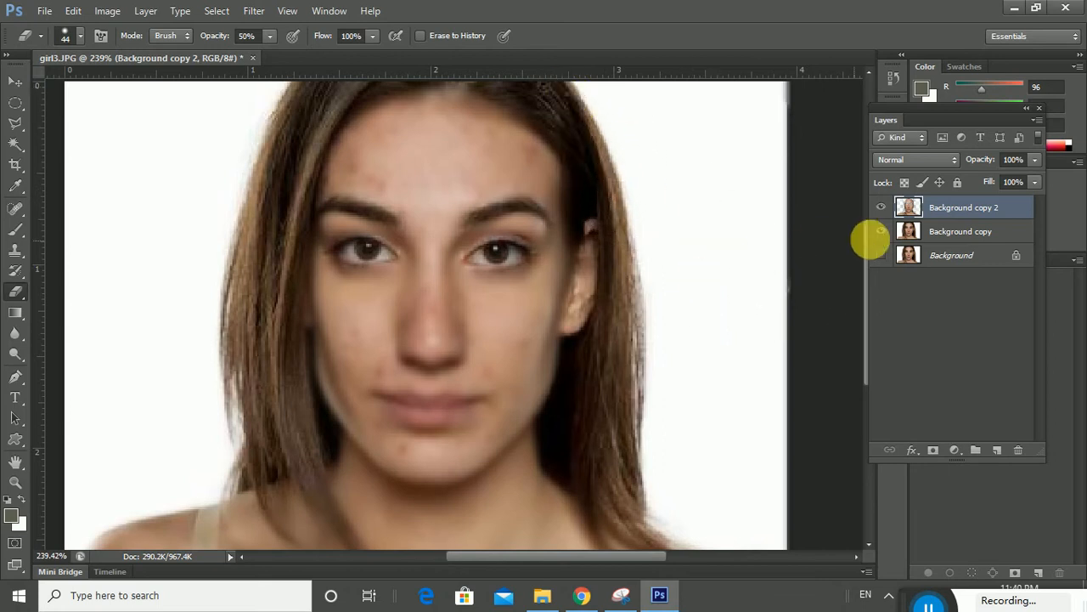
left_click(884, 208)
left_click(884, 208)
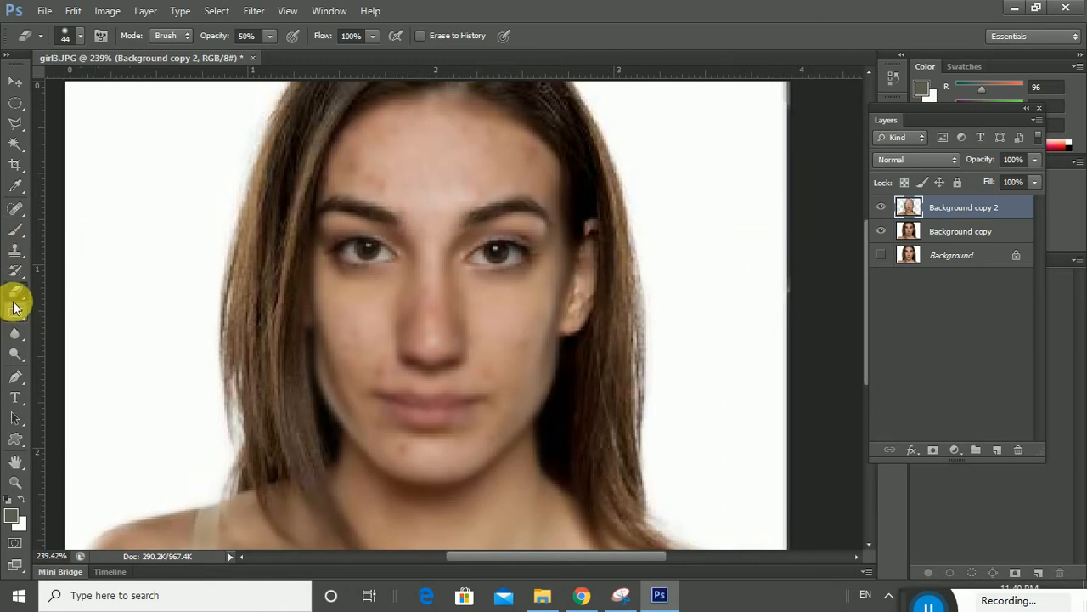
Step: Heal the remaining spots on the forehead, cheek and chin of Background copy 2 with a 9 px Spot Healing Brush
left_click(18, 209)
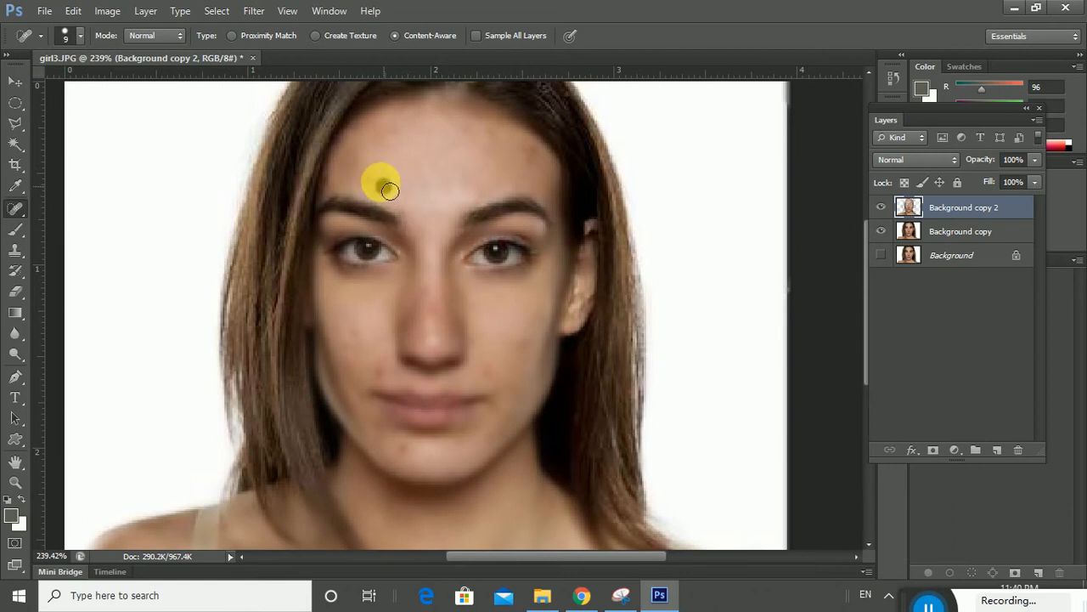
left_click_drag(379, 188, 396, 135)
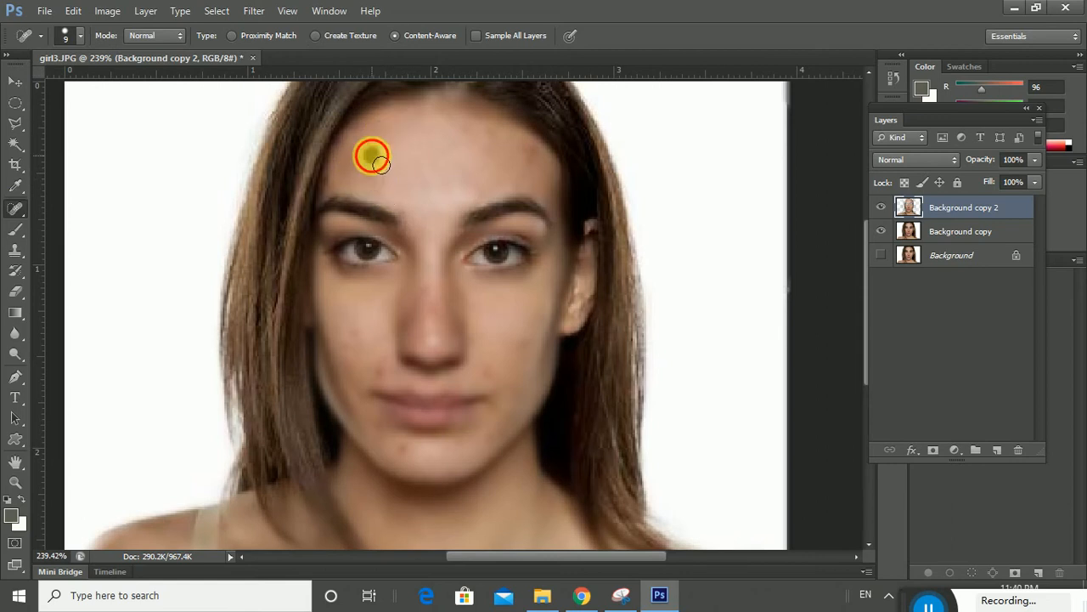
left_click(352, 165)
left_click(466, 133)
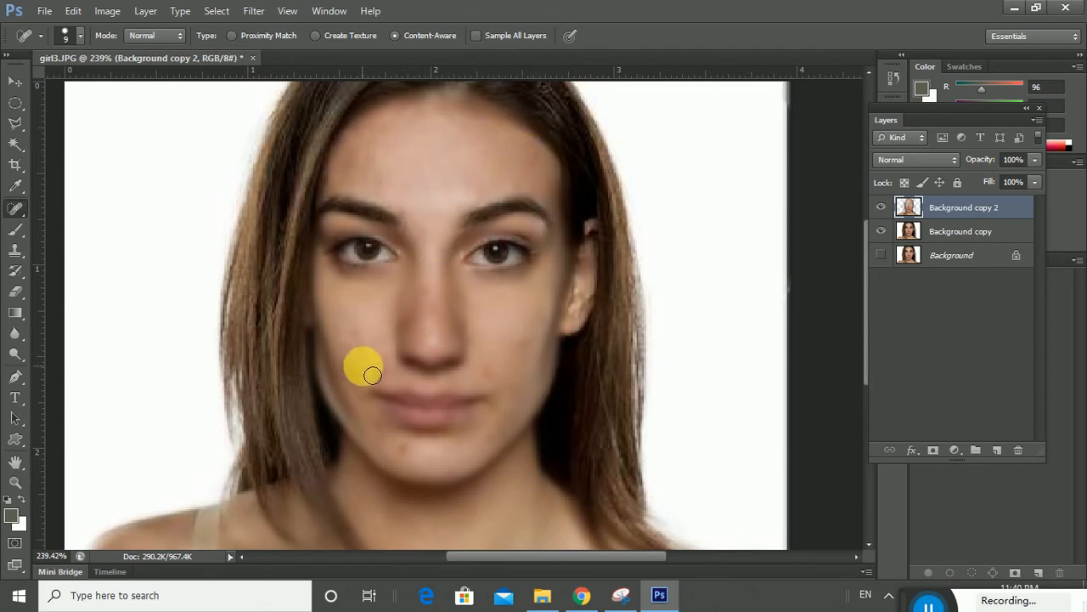
left_click(367, 331)
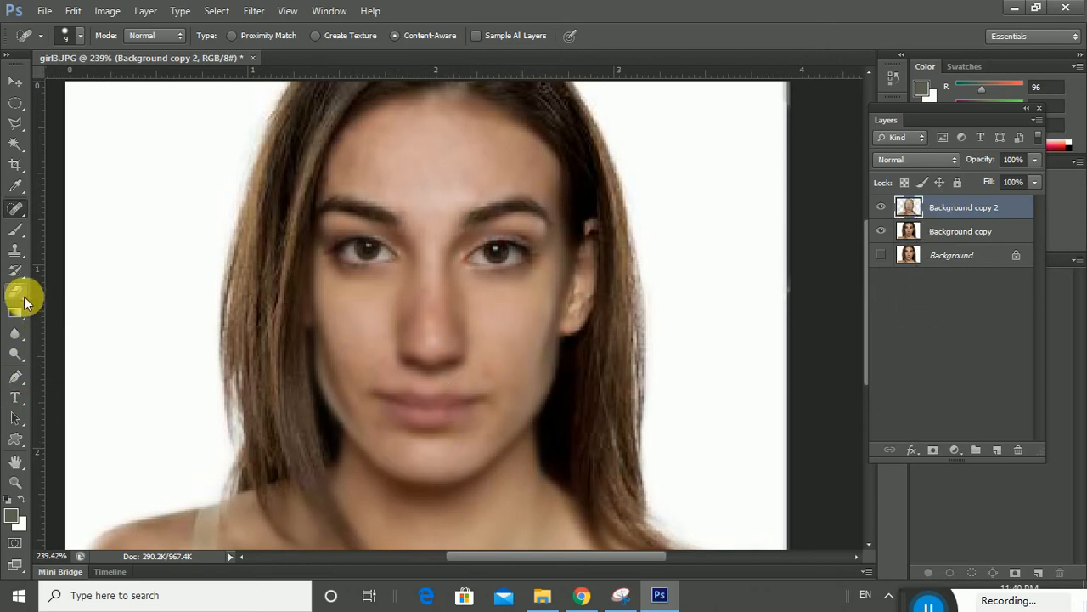
Step: Reduce the Eraser to 22 px and erase the blur over the lips on Background copy 2
left_click(23, 295)
right_click(398, 325)
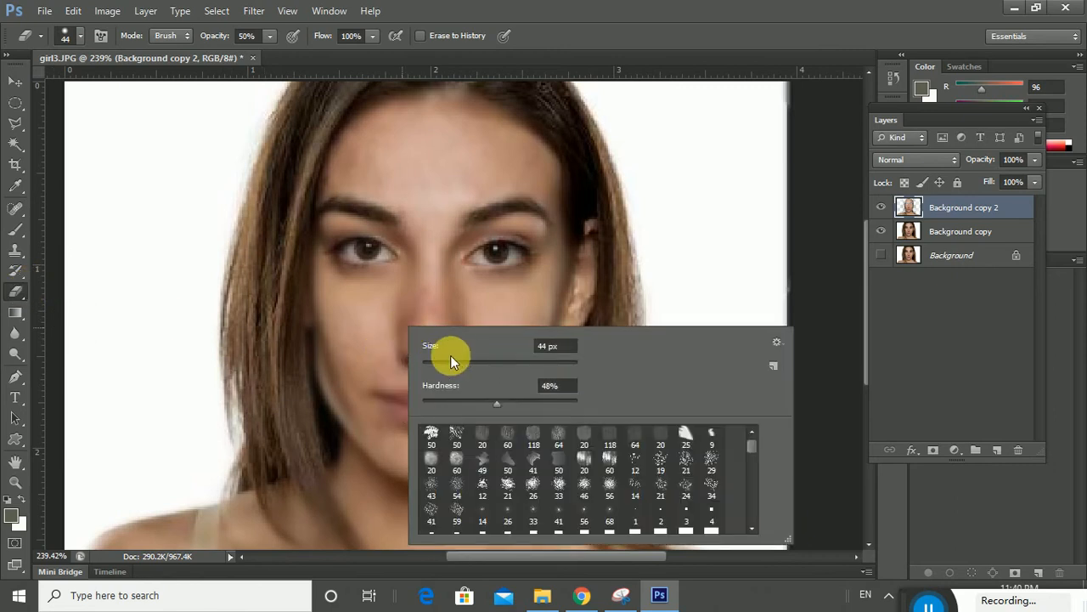
left_click_drag(453, 363, 438, 364)
left_click(382, 394)
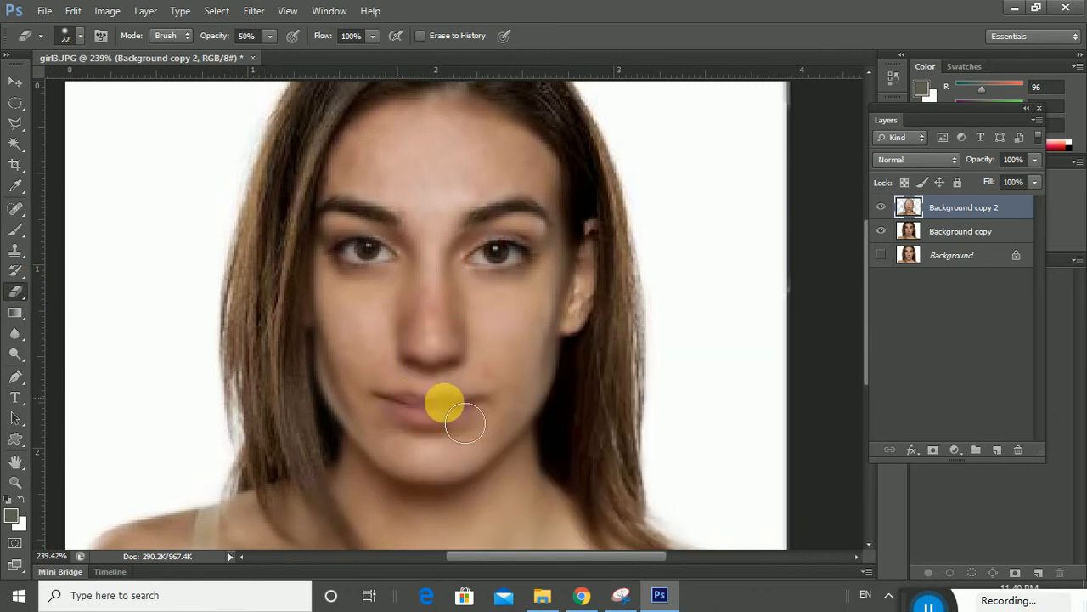
mouse_move(465, 422)
left_mouse_down()
mouse_move(491, 422)
mouse_move(418, 429)
mouse_move(468, 428)
mouse_move(417, 439)
mouse_move(483, 426)
mouse_move(468, 386)
mouse_move(434, 380)
mouse_move(482, 385)
mouse_move(434, 384)
mouse_move(471, 380)
mouse_move(455, 321)
mouse_move(455, 384)
mouse_move(458, 228)
mouse_move(457, 249)
mouse_move(477, 263)
mouse_move(506, 238)
mouse_move(429, 255)
mouse_move(401, 225)
mouse_move(321, 223)
mouse_move(478, 242)
mouse_move(629, 229)
mouse_move(574, 157)
mouse_move(494, 117)
mouse_move(458, 117)
mouse_move(521, 114)
mouse_move(446, 103)
mouse_move(383, 120)
mouse_move(474, 107)
mouse_move(659, 247)
mouse_move(295, 361)
mouse_move(331, 291)
mouse_move(319, 256)
mouse_move(316, 280)
mouse_move(358, 343)
mouse_move(360, 407)
mouse_move(351, 382)
mouse_move(374, 441)
mouse_move(394, 412)
mouse_move(320, 334)
mouse_move(312, 296)
mouse_move(389, 402)
mouse_move(308, 338)
mouse_move(307, 375)
mouse_move(284, 323)
mouse_move(301, 346)
mouse_move(658, 369)
mouse_move(656, 408)
mouse_move(706, 386)
mouse_move(568, 263)
mouse_move(577, 316)
left_mouse_up()
Step: Erase the remaining blur over the lower hair and shoulders on Background copy 2
scroll(425, 323, "down", 5)
scroll(375, 442, "down", 3)
mouse_move(669, 395)
left_mouse_down()
mouse_move(788, 389)
mouse_move(654, 375)
mouse_move(519, 391)
mouse_move(360, 365)
mouse_move(230, 369)
mouse_move(241, 336)
mouse_move(121, 357)
mouse_move(203, 400)
left_mouse_up()
scroll(252, 295, "up", 3)
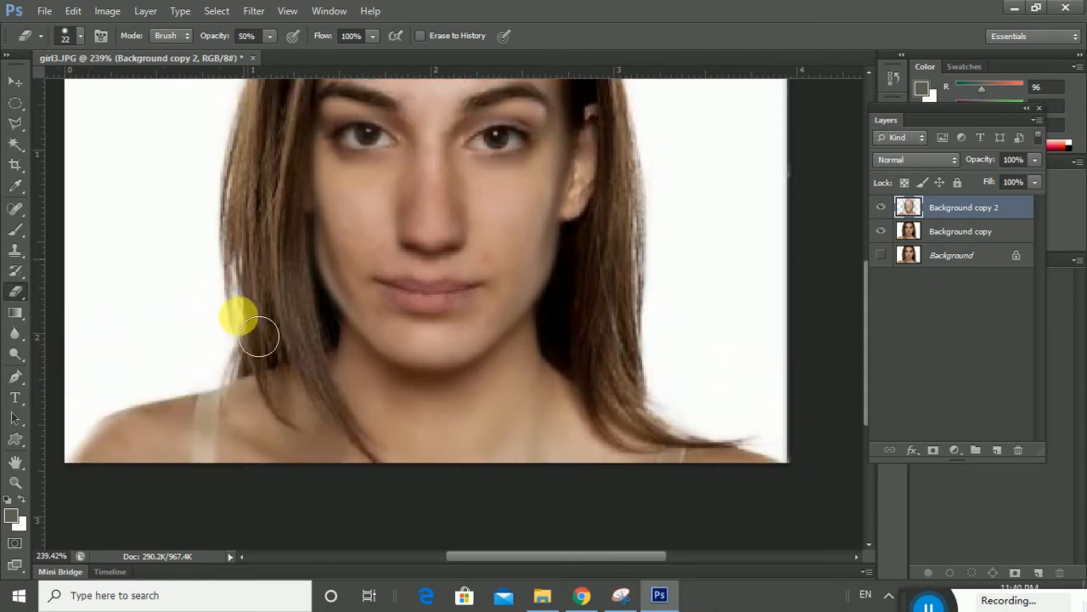
scroll(350, 305, "down", 4)
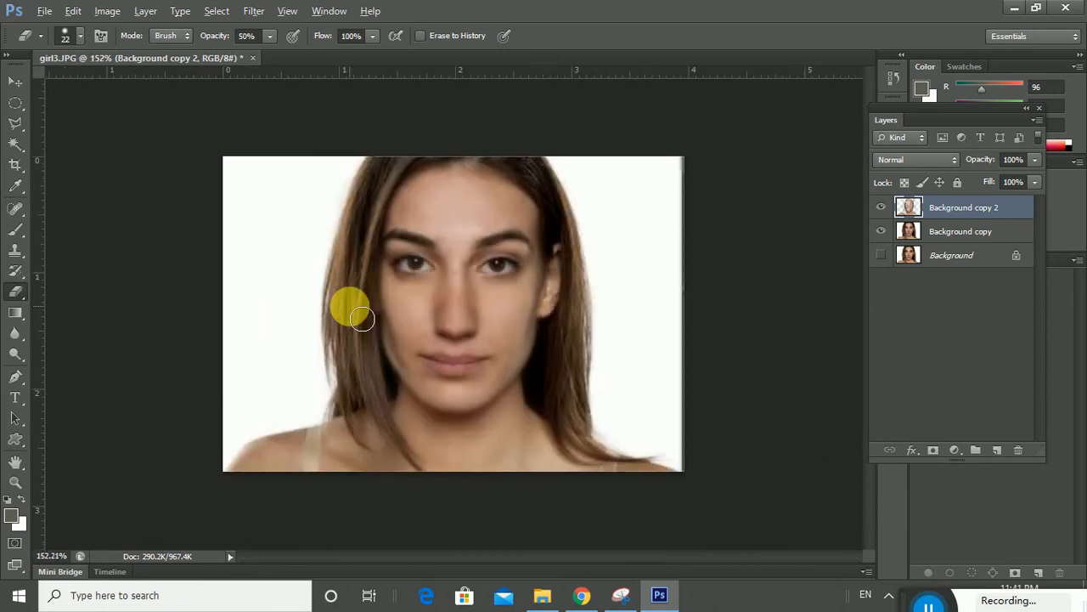
scroll(362, 317, "up", 2)
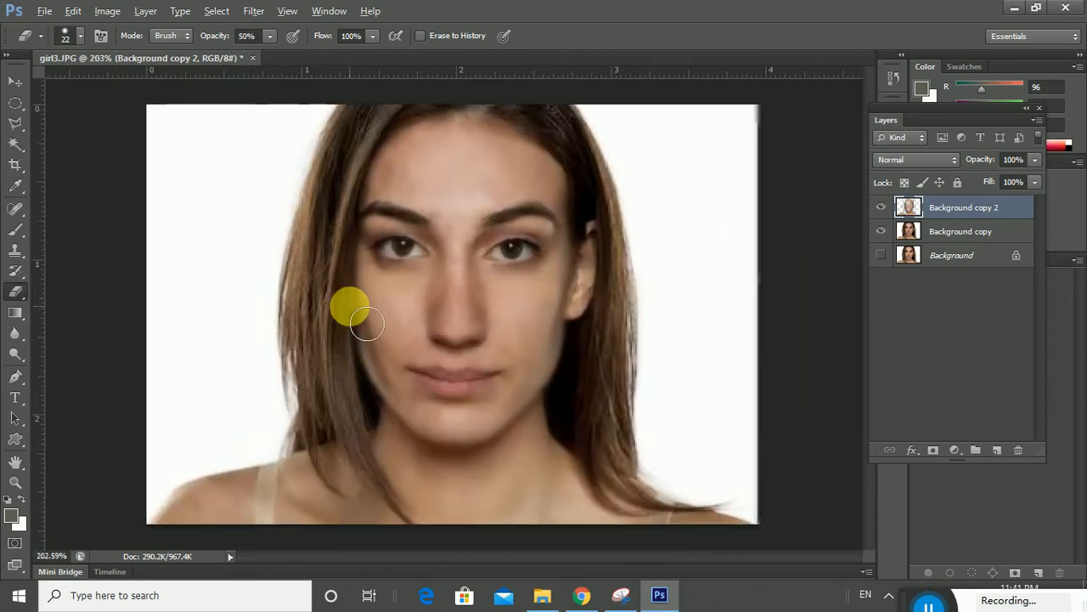
Step: Lower the fill of the Background copy 2 layer to 41%
left_click(1035, 184)
left_click_drag(1034, 204, 995, 207)
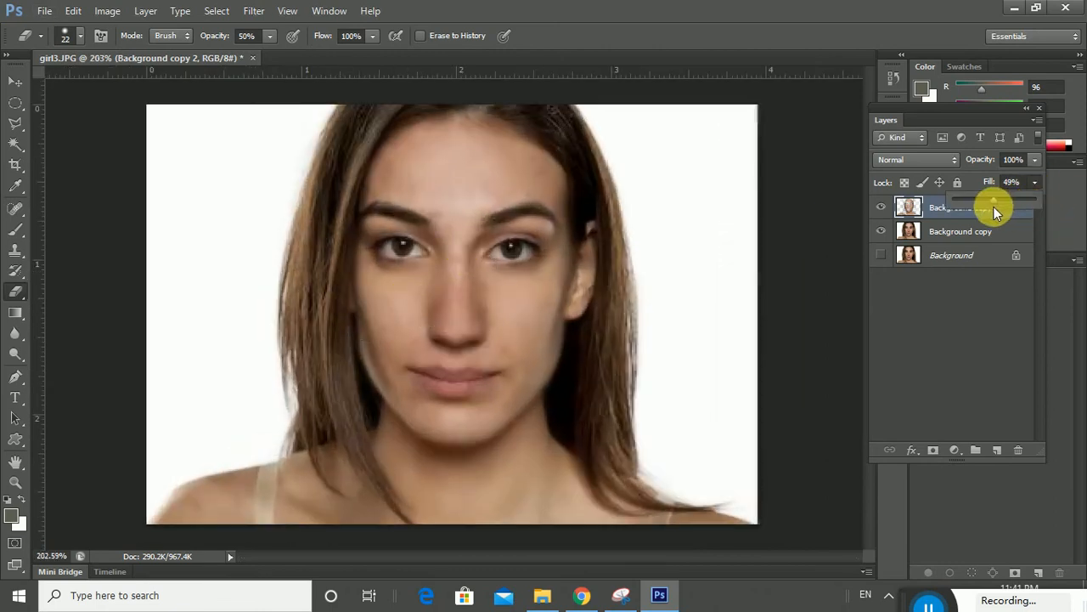
left_click(931, 287)
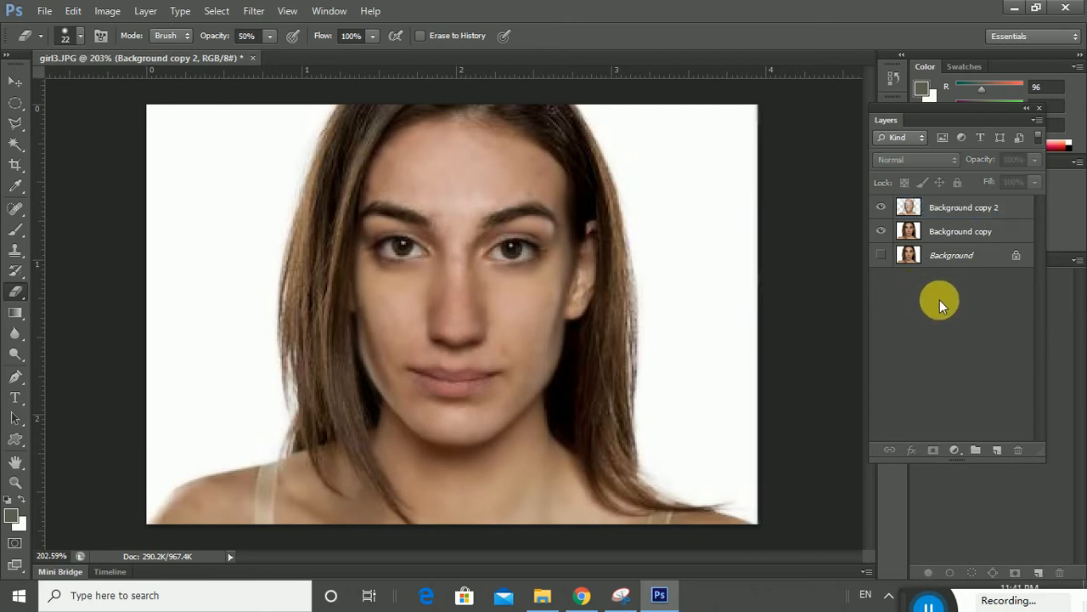
left_click(1014, 211)
left_click(1035, 184)
left_click_drag(997, 199, 1002, 198)
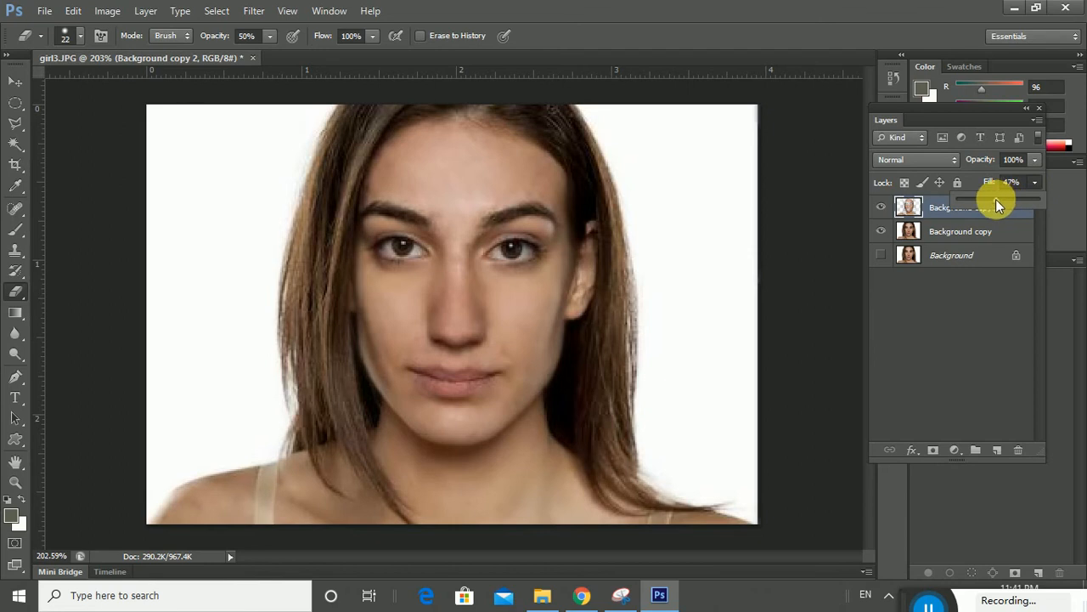
left_click(839, 305)
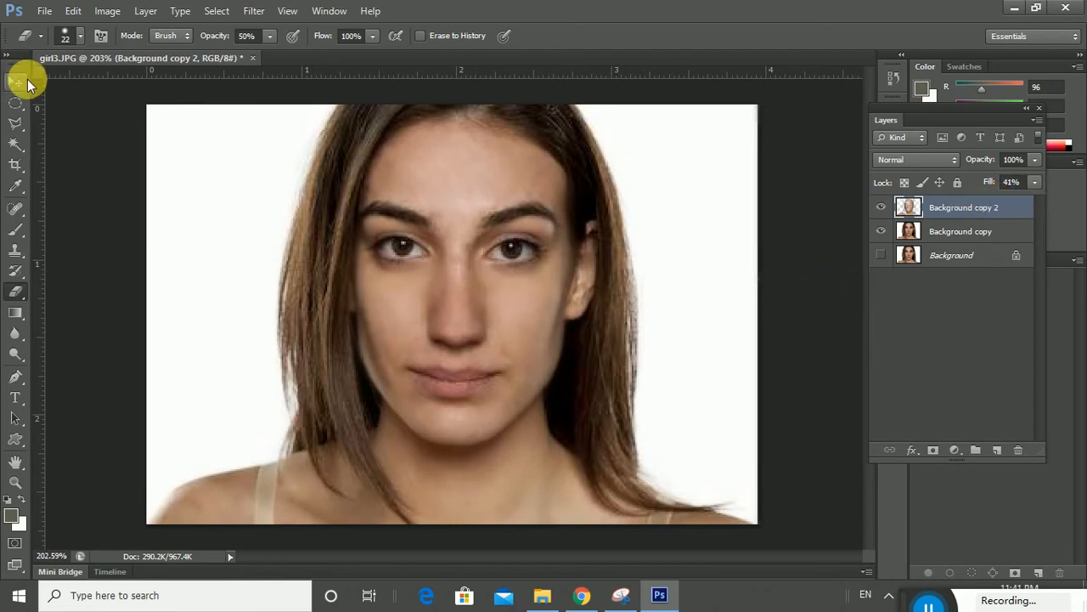
Step: Compare the original Background layer with the retouched layers by switching their visibility, and deselect all layers
left_click(15, 80)
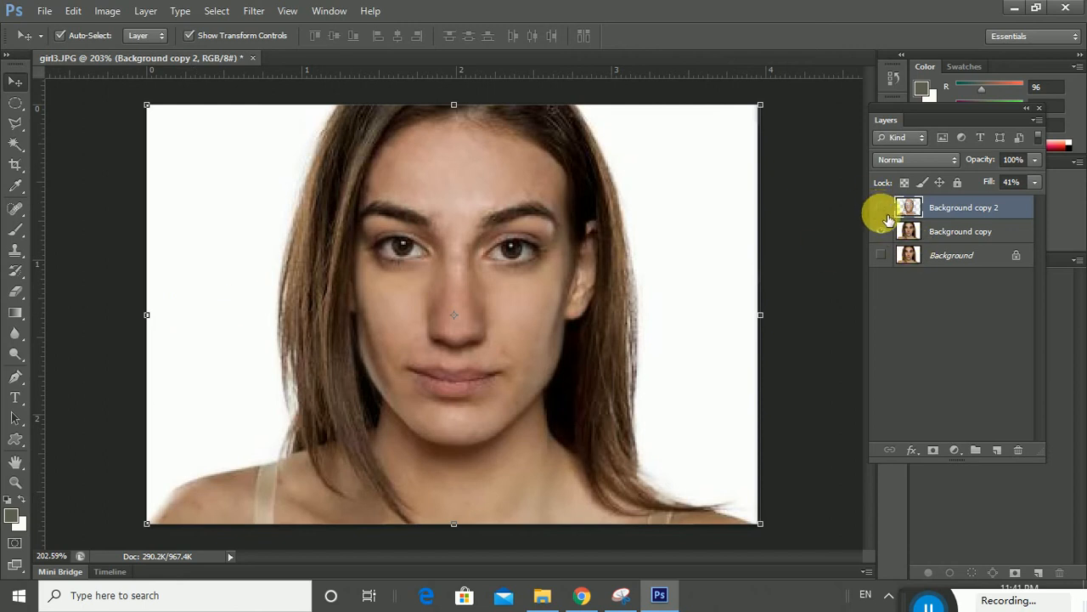
left_click_drag(881, 208, 892, 262)
left_click(884, 259)
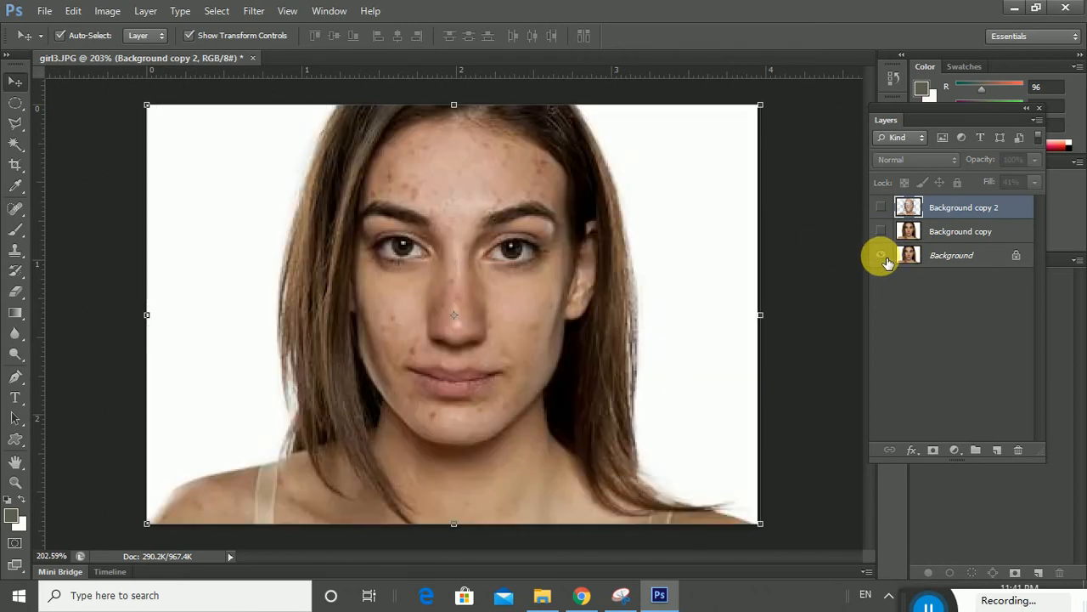
left_click(883, 255)
left_click_drag(881, 232, 881, 211)
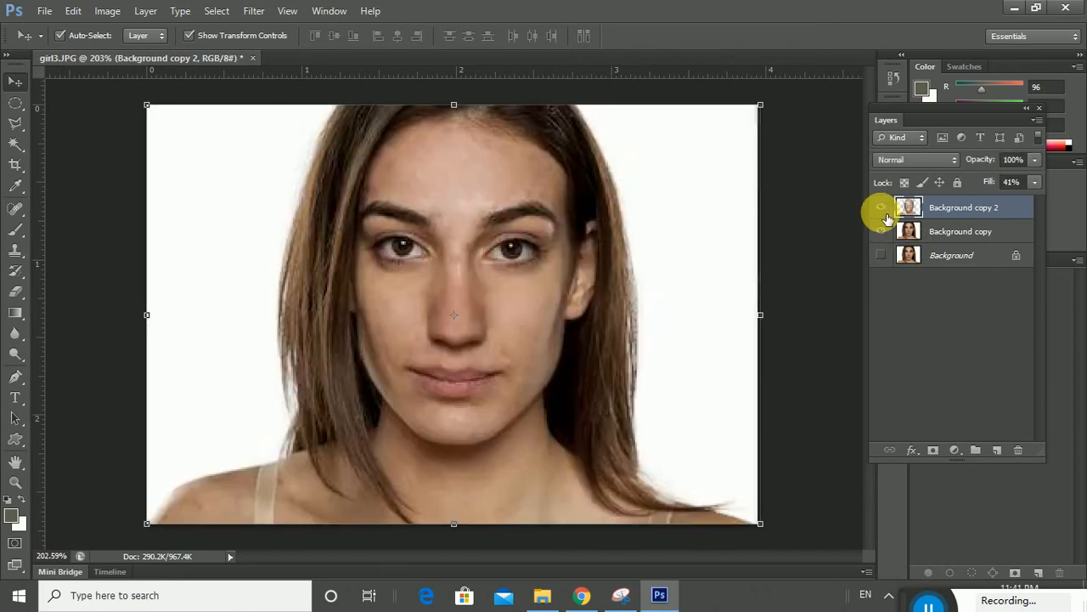
left_click(791, 330)
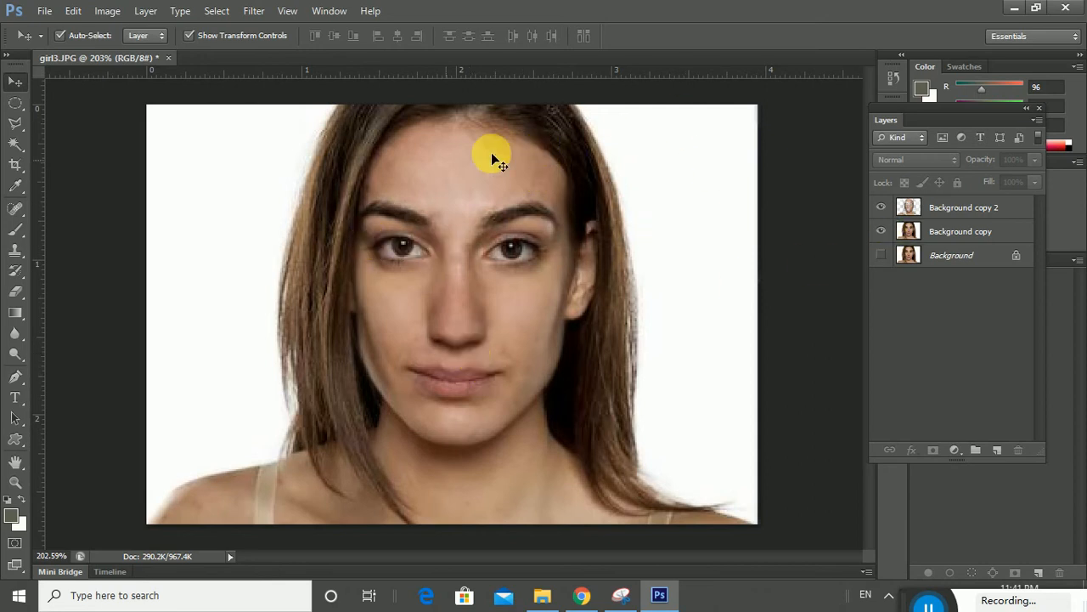
Step: Show the Background layer and select the Background copy layer as the target for an image adjustment
left_click(107, 11)
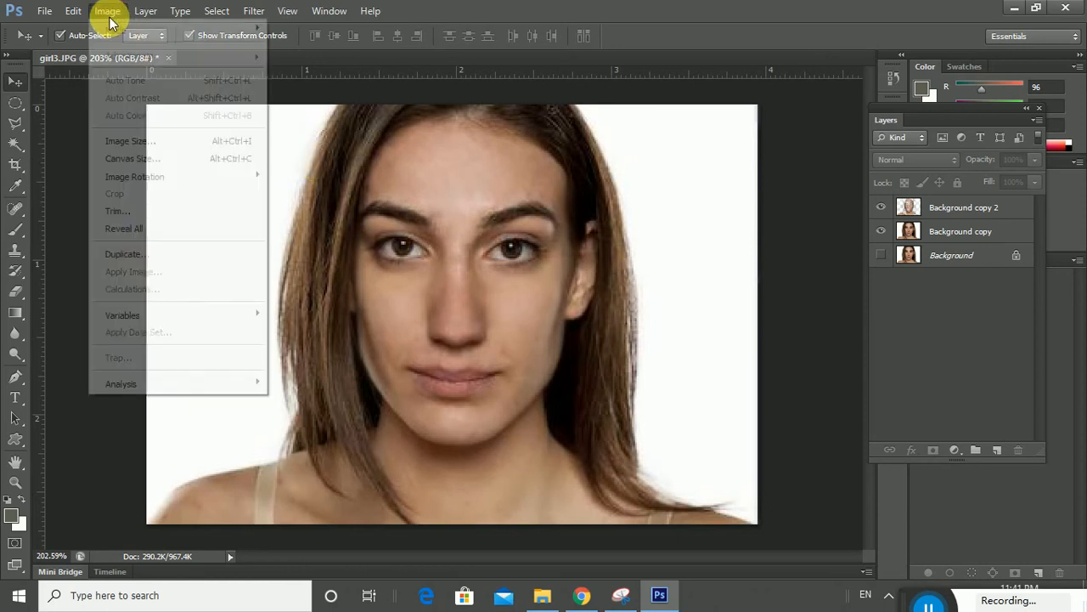
mouse_move(95, 28)
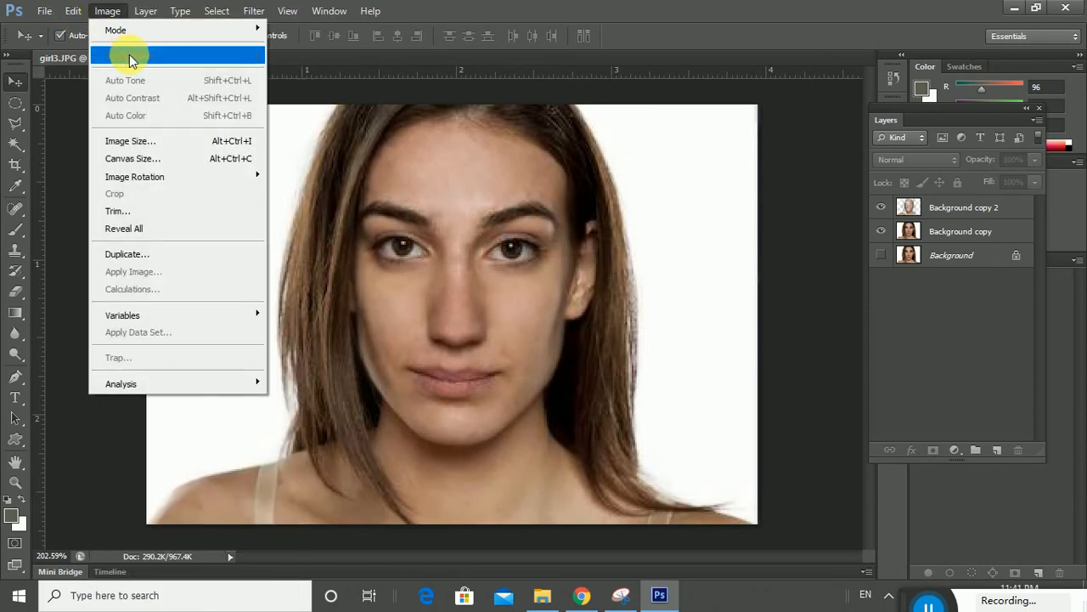
left_click(880, 254)
left_click(147, 16)
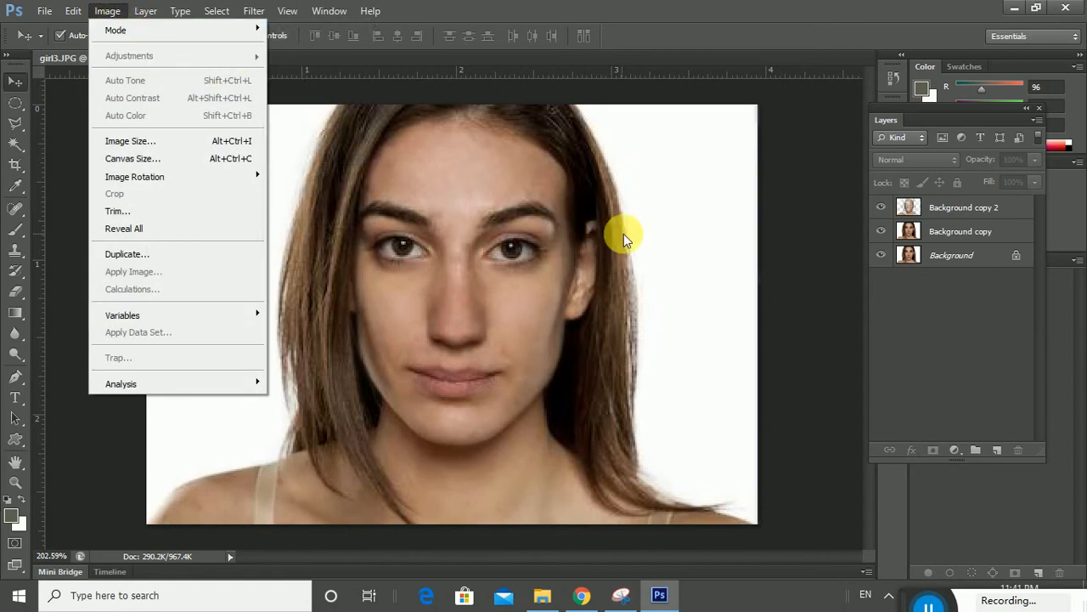
left_click(654, 229)
left_click(957, 214)
left_click(947, 228)
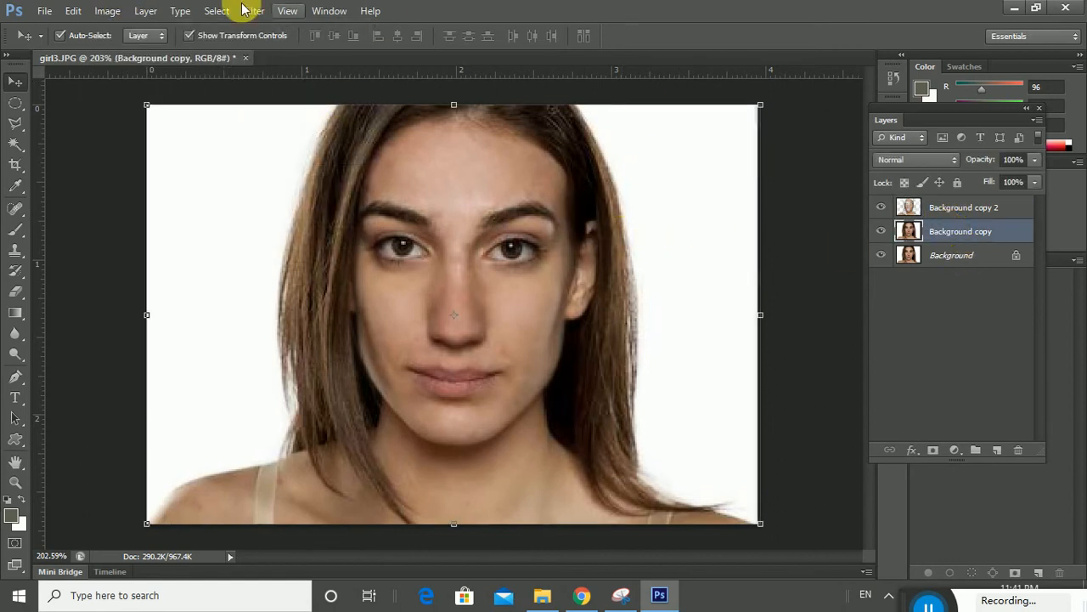
Step: Start HDR Toning, accept flattening the document, and set the edge glow radius to 138 px and strength to 2.03
left_click(107, 12)
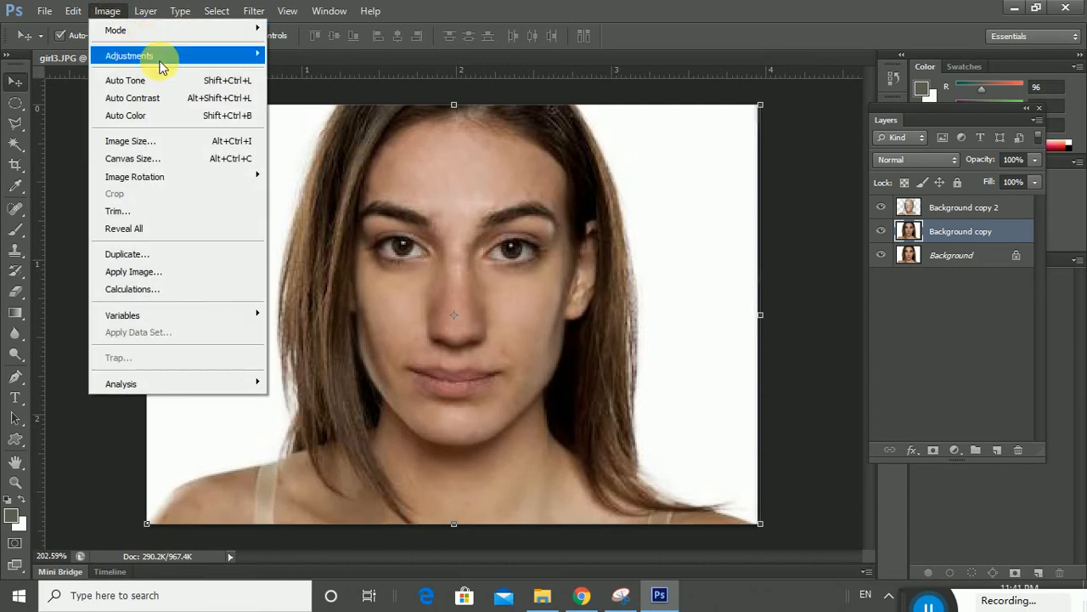
mouse_move(252, 55)
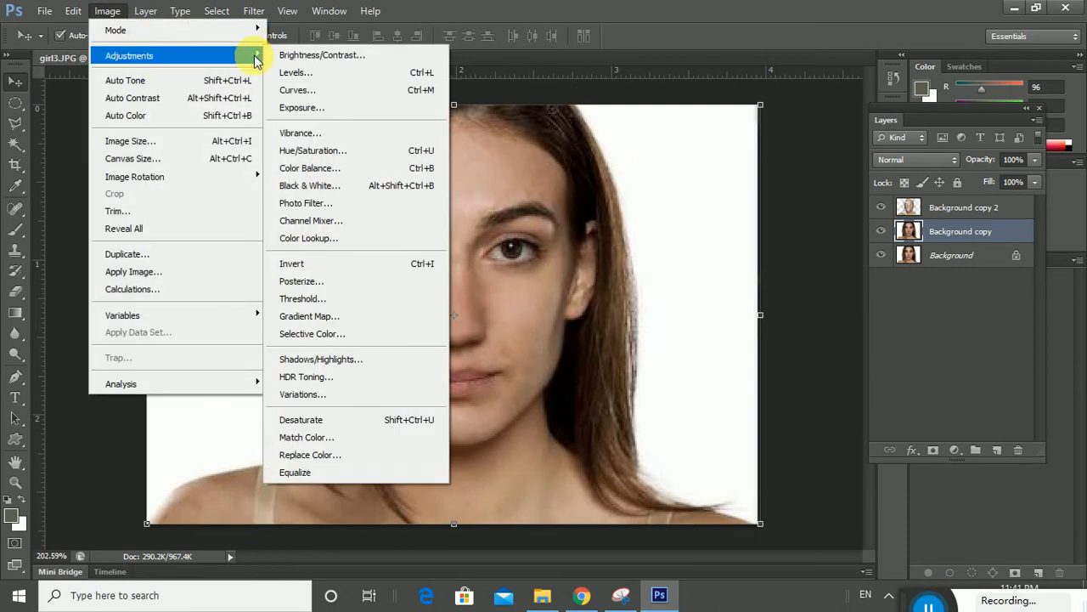
left_click(317, 379)
left_click(594, 355)
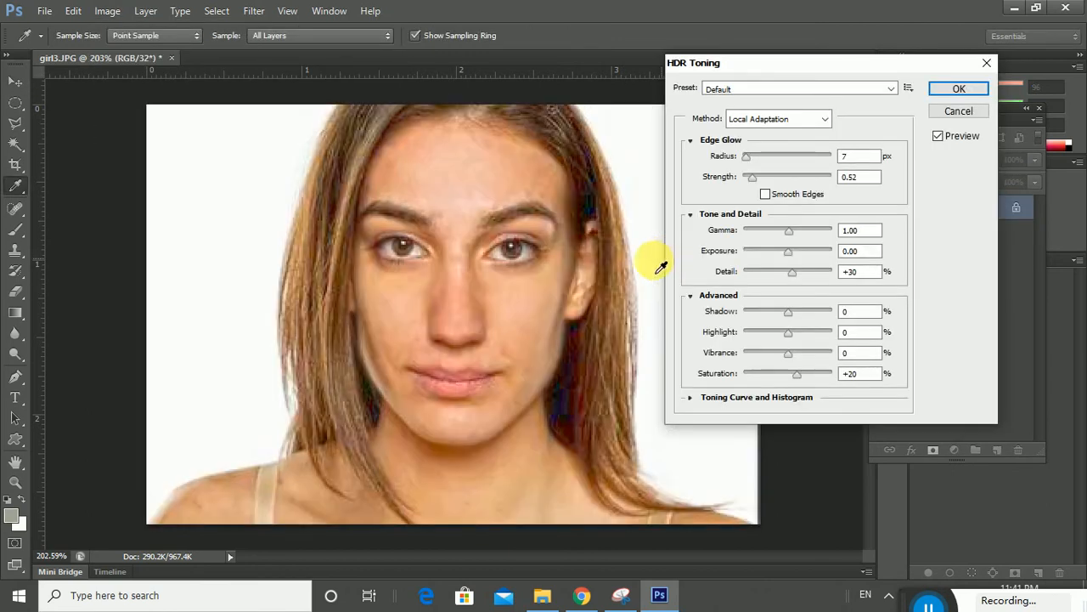
left_click_drag(795, 149, 786, 151)
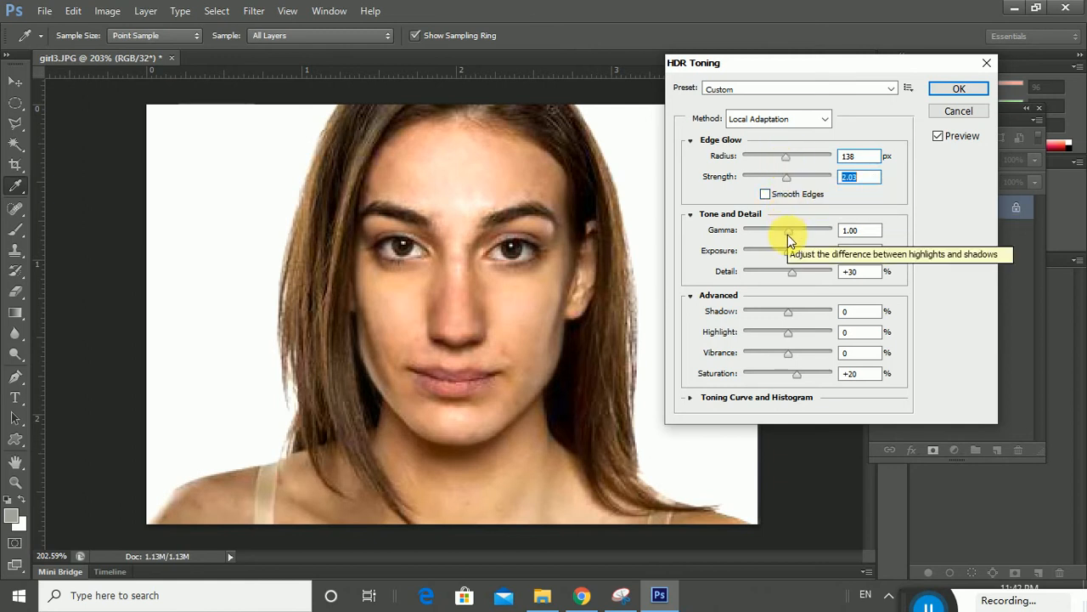
Step: Set the HDR Toning gamma to 1.00, exposure to +0.05 and detail to +41%, and apply the toning
left_click_drag(788, 233, 786, 258)
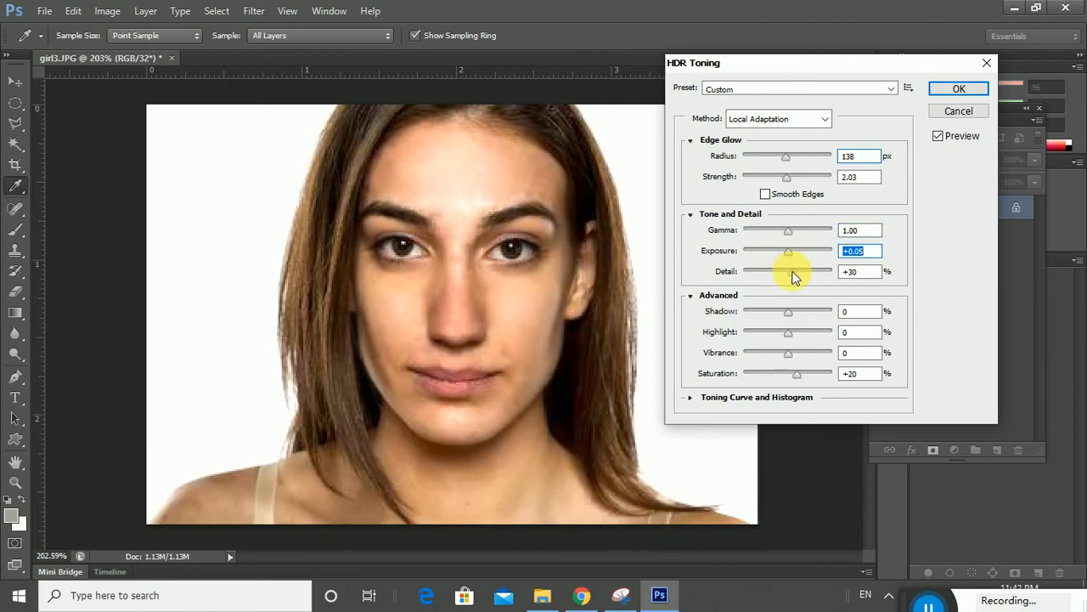
left_click_drag(774, 276, 788, 277)
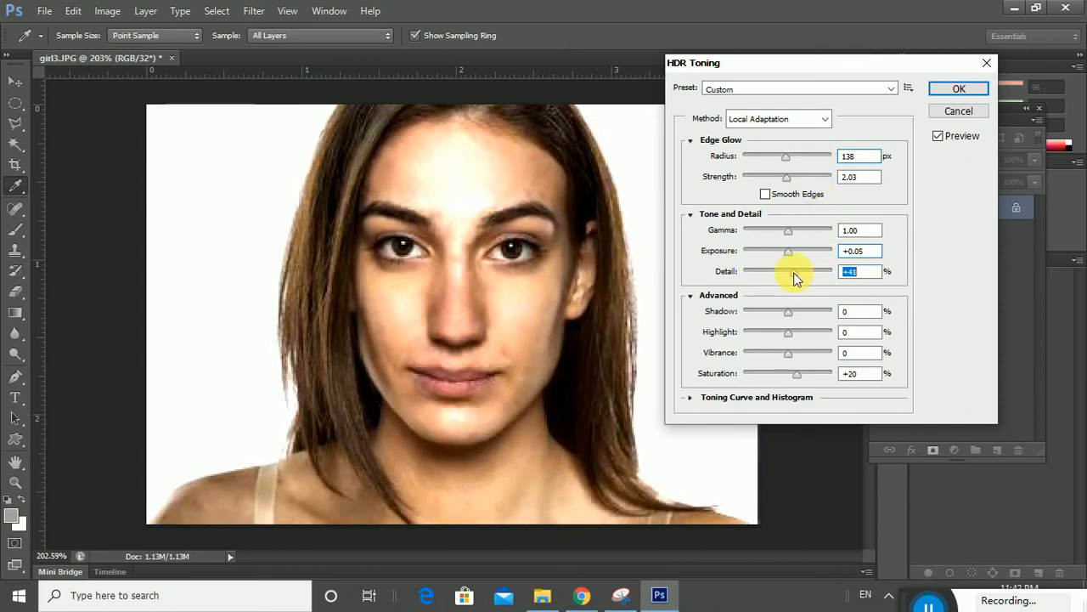
left_click_drag(788, 274, 794, 276)
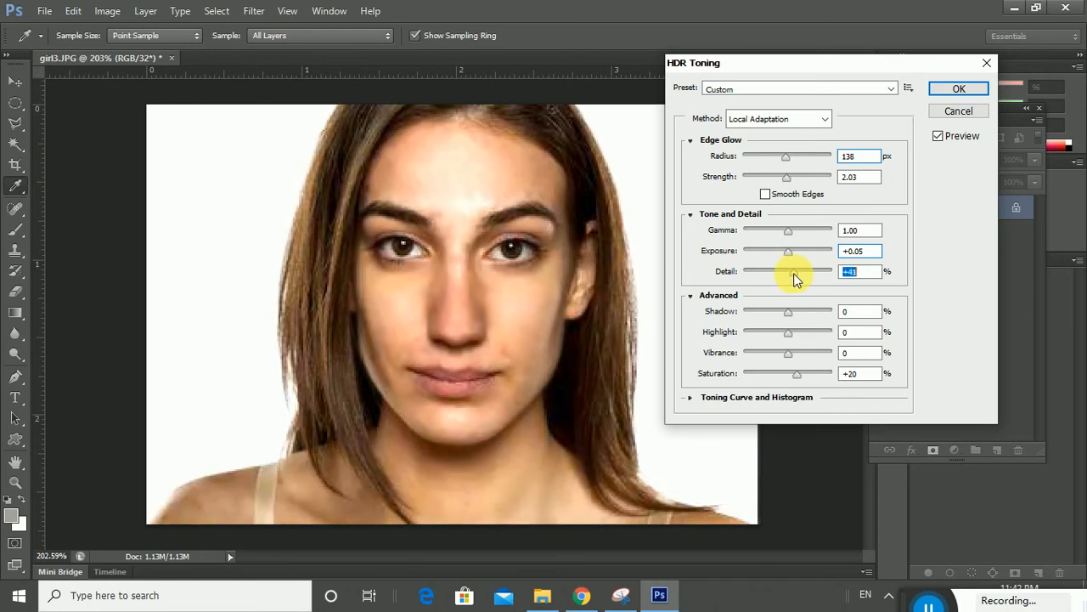
left_click(960, 89)
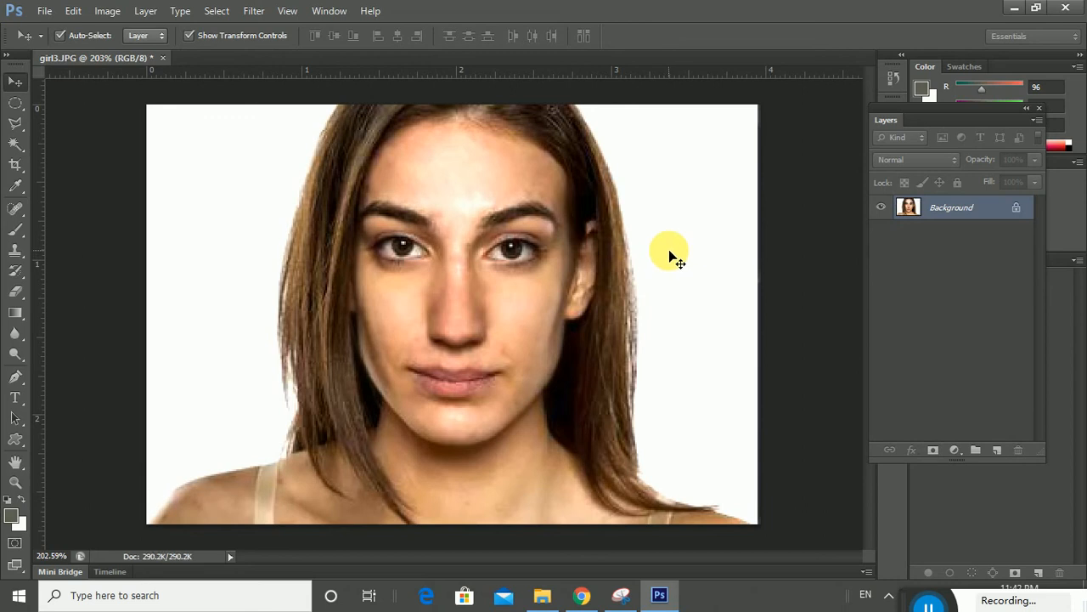
Step: Try to open the girl3 image again from the retouch folder
left_click(44, 10)
left_click(59, 43)
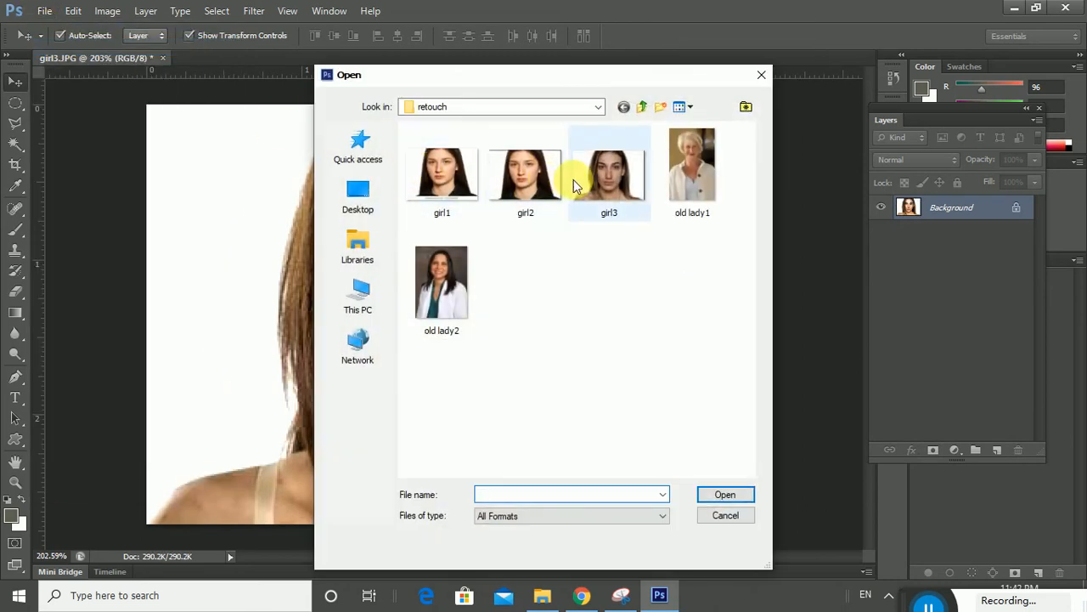
double_click(604, 172)
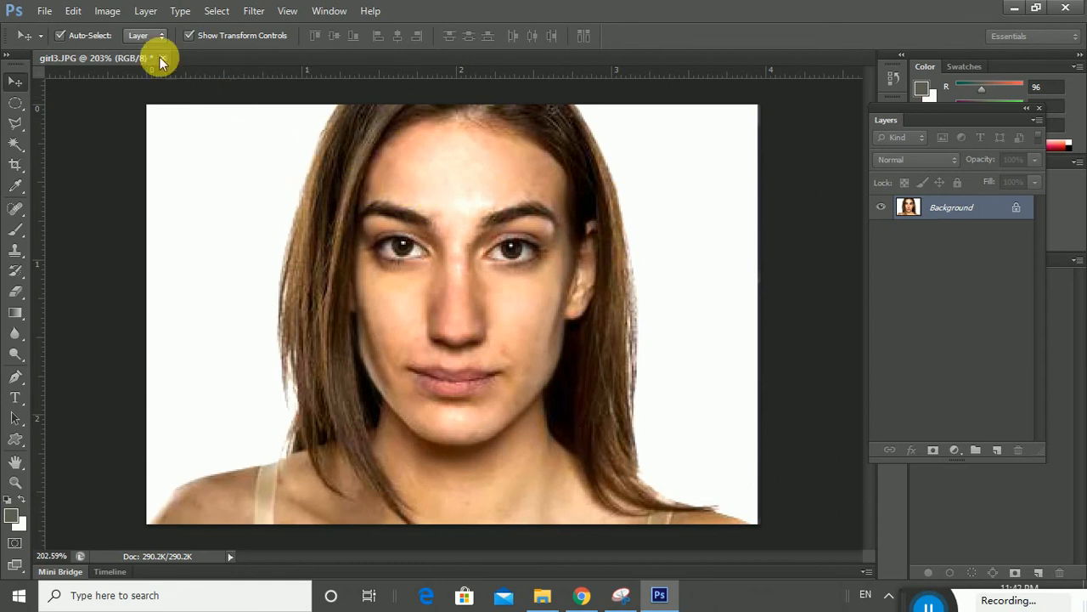
Step: Save the toned portrait in the retouch folder as a JPEG named "after" with quality 11 (Maximum)
left_click(43, 10)
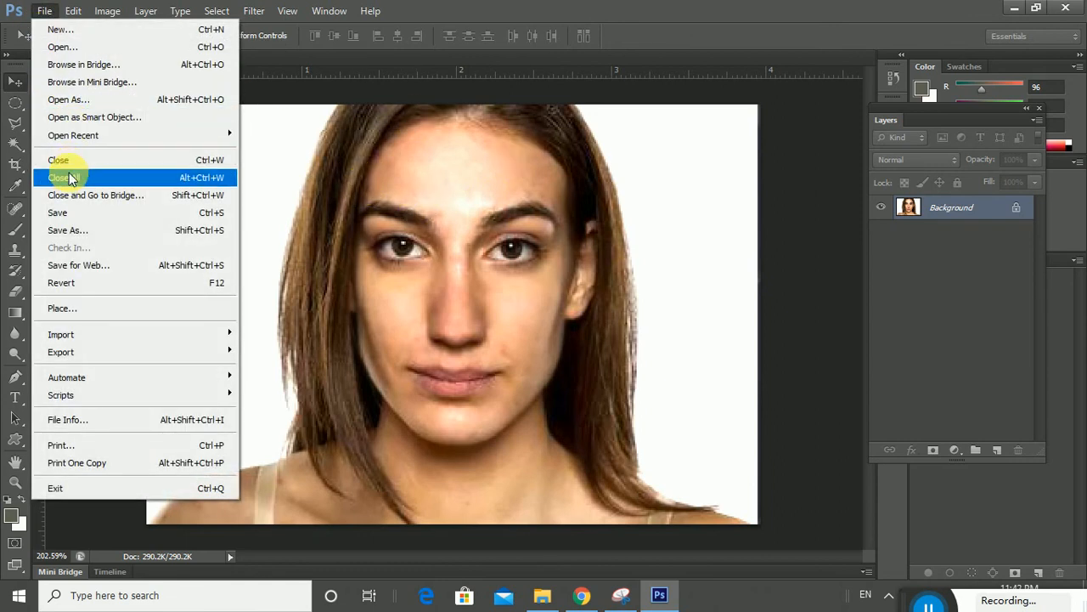
left_click(79, 228)
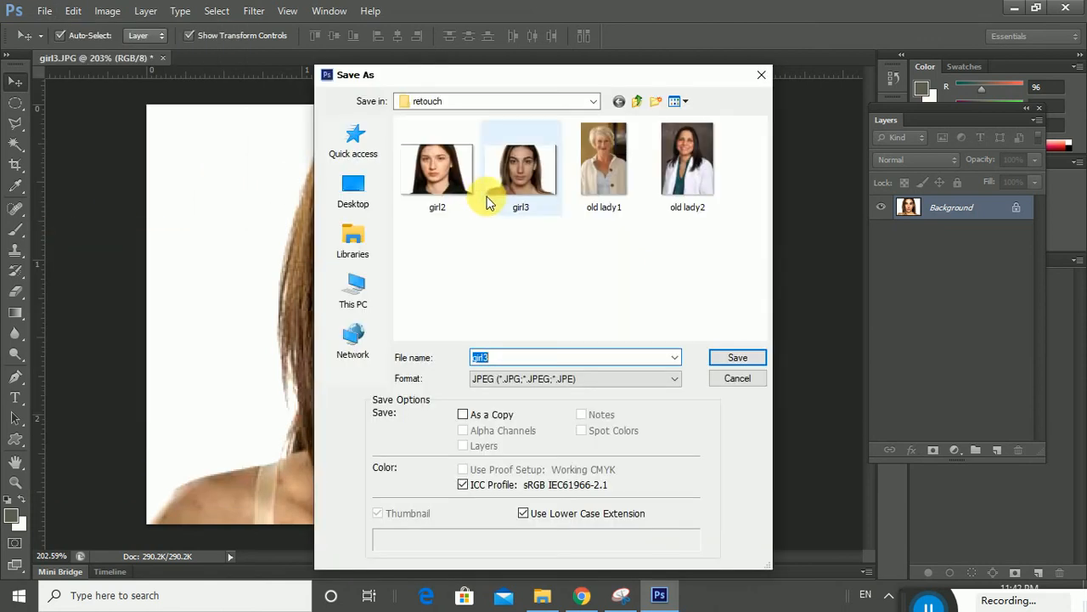
type("after")
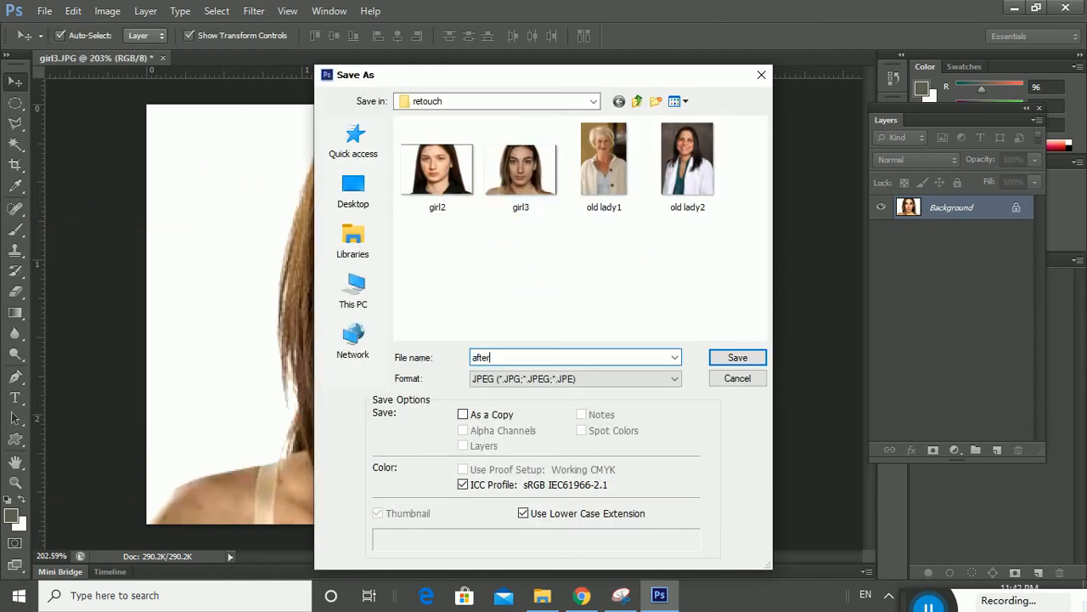
key("Return")
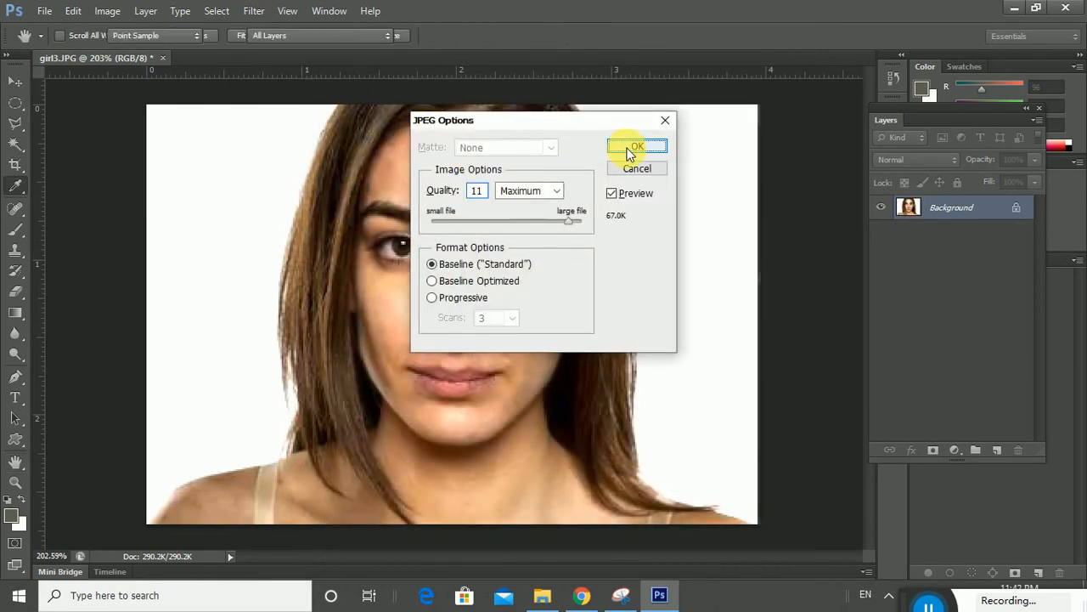
left_click(635, 147)
key("v")
Step: Open the original girl3 image from the retouch folder alongside the after document
left_click(45, 11)
left_click(54, 47)
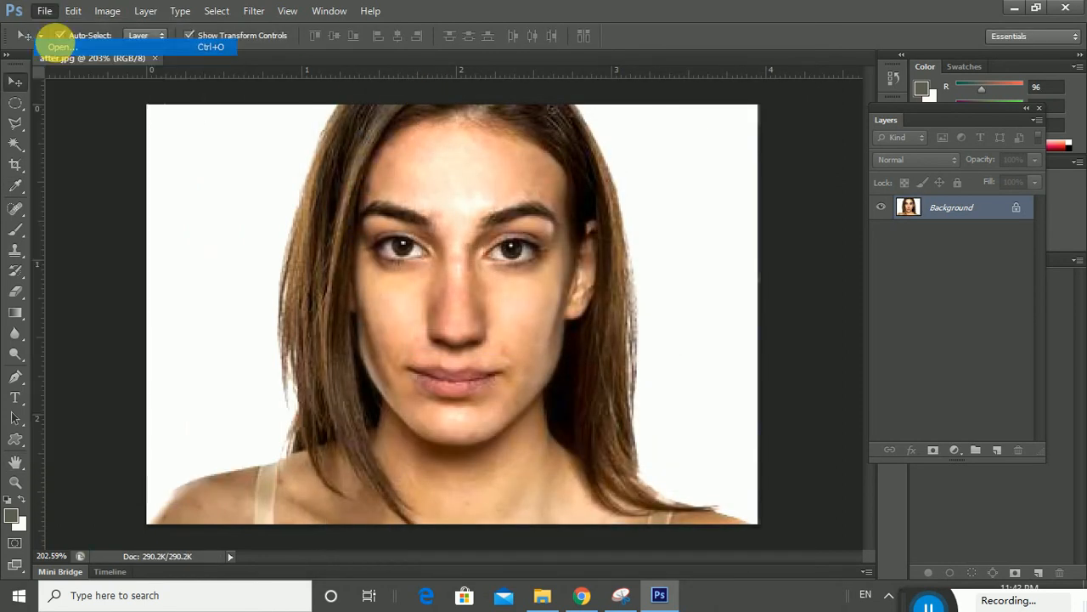
left_click(686, 183)
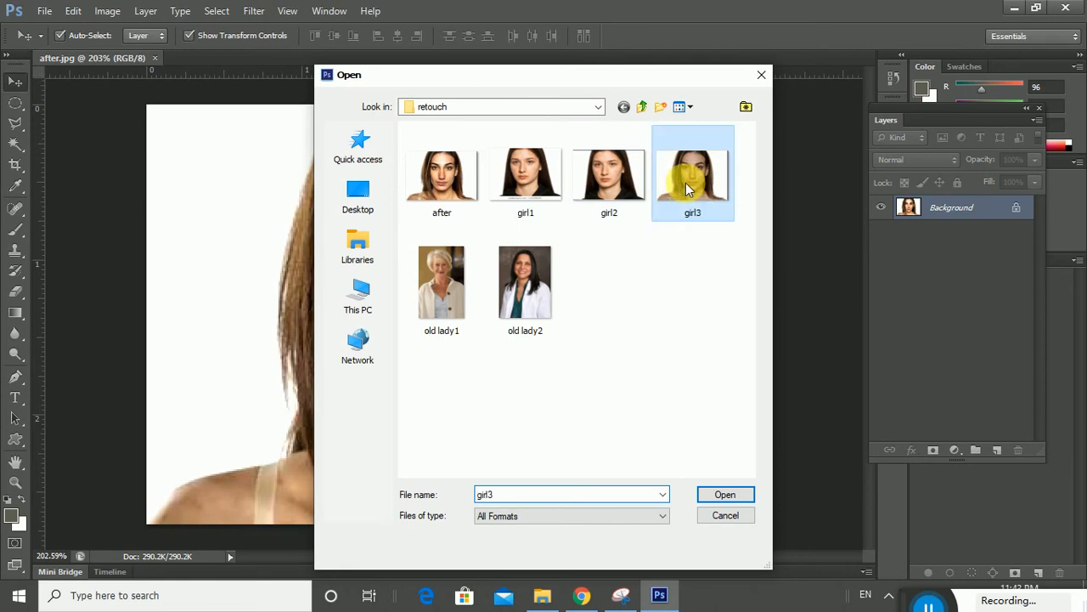
double_click(686, 183)
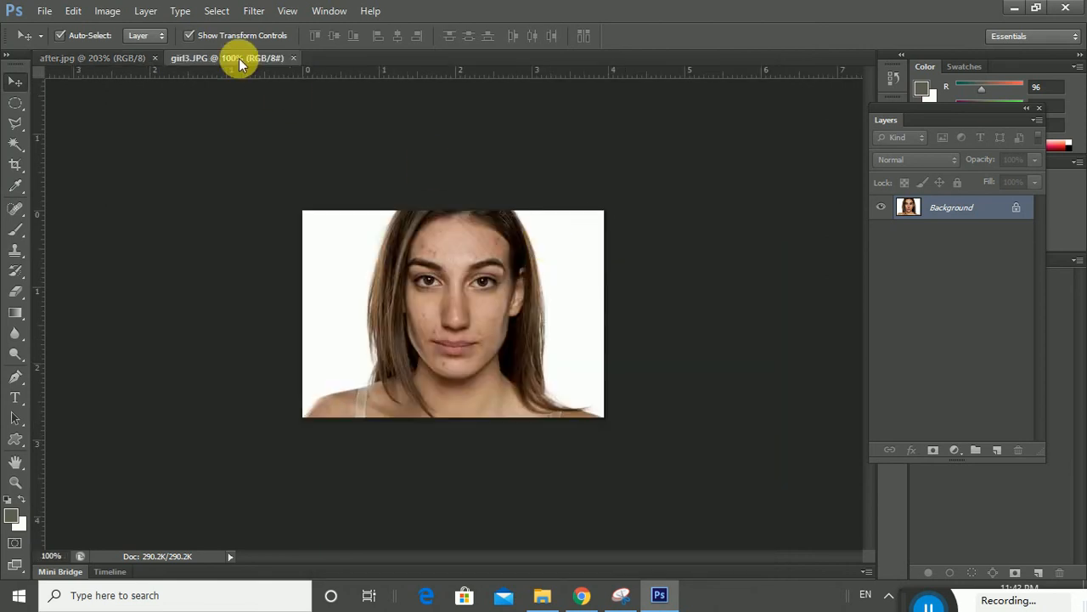
Step: Copy the girl3 portrait as a new layer over the retouched portrait in after.jpg, and close the girl3 document
left_click_drag(238, 58, 715, 183)
left_click_drag(745, 223, 283, 220)
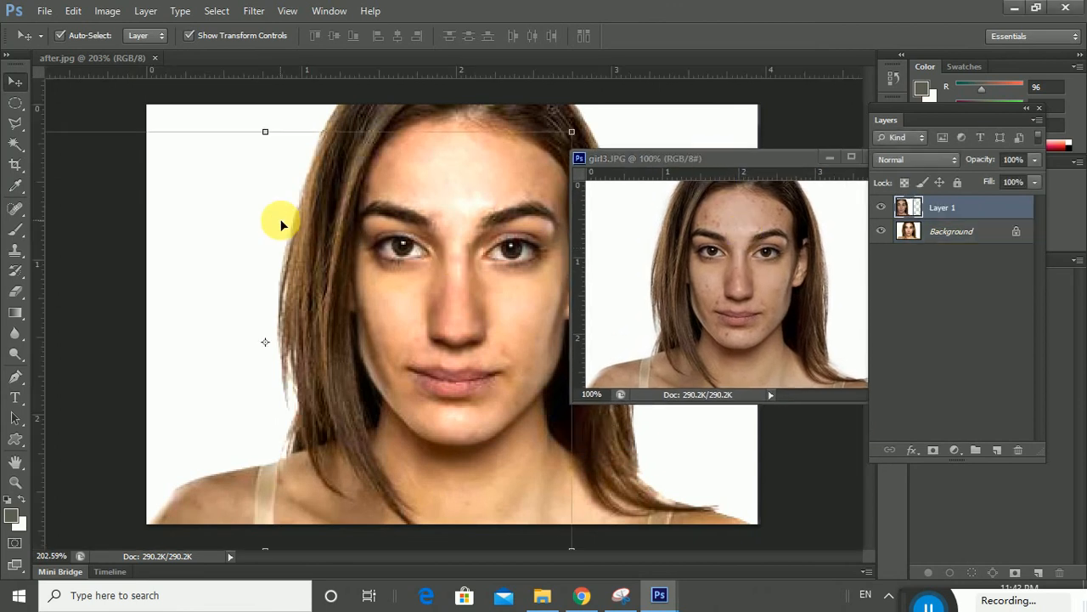
left_click_drag(799, 161, 411, 292)
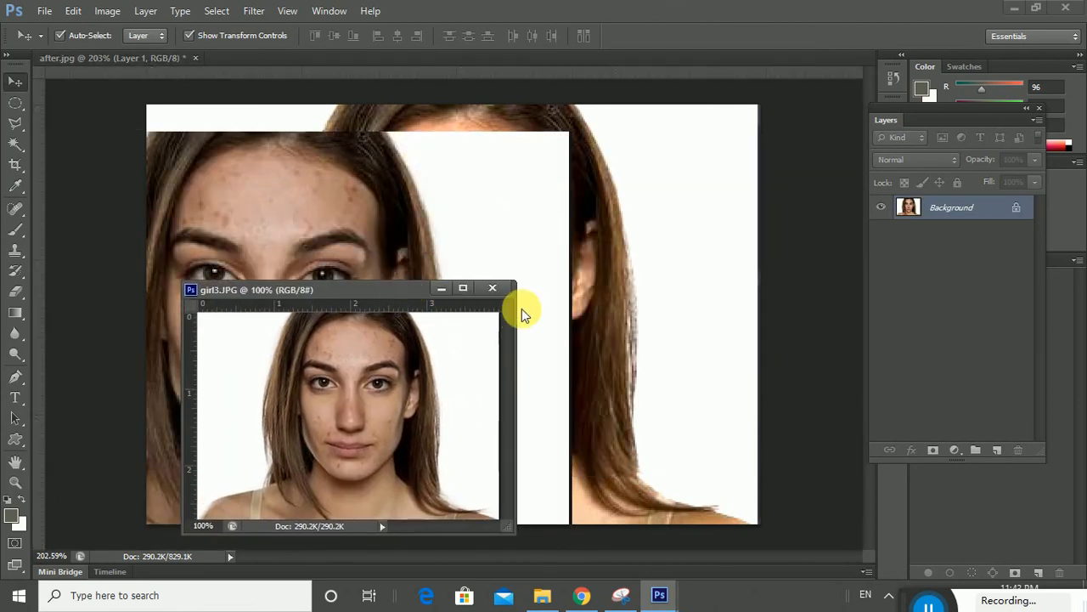
left_click(490, 290)
left_click_drag(318, 230, 458, 257)
Step: Widen the canvas to 7 inches with the anchor at its middle-left so the extra space extends to the right
left_click(146, 11)
left_click(141, 13)
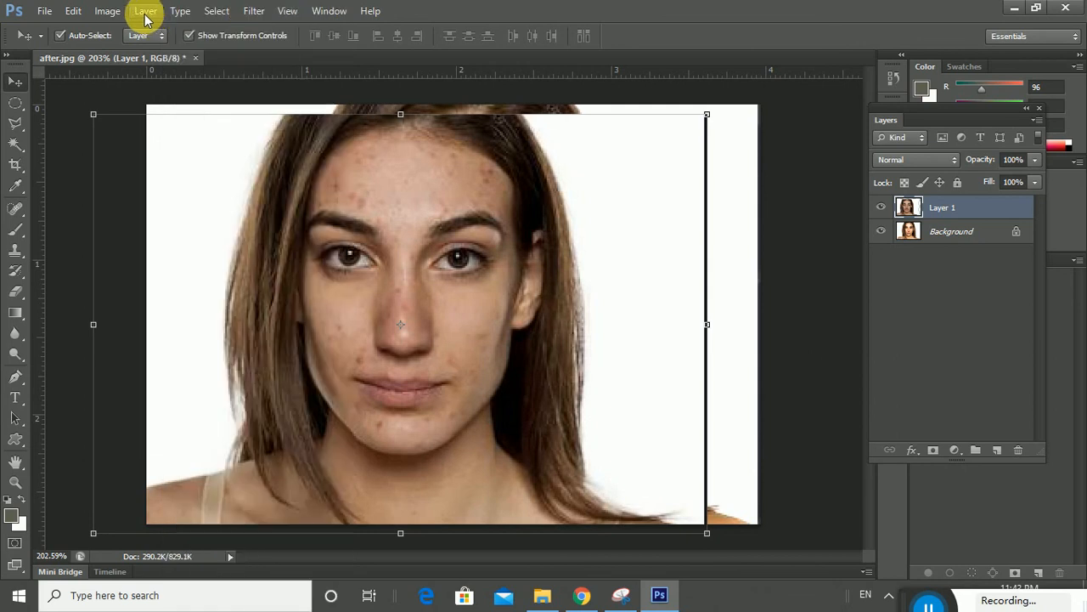
left_click(107, 11)
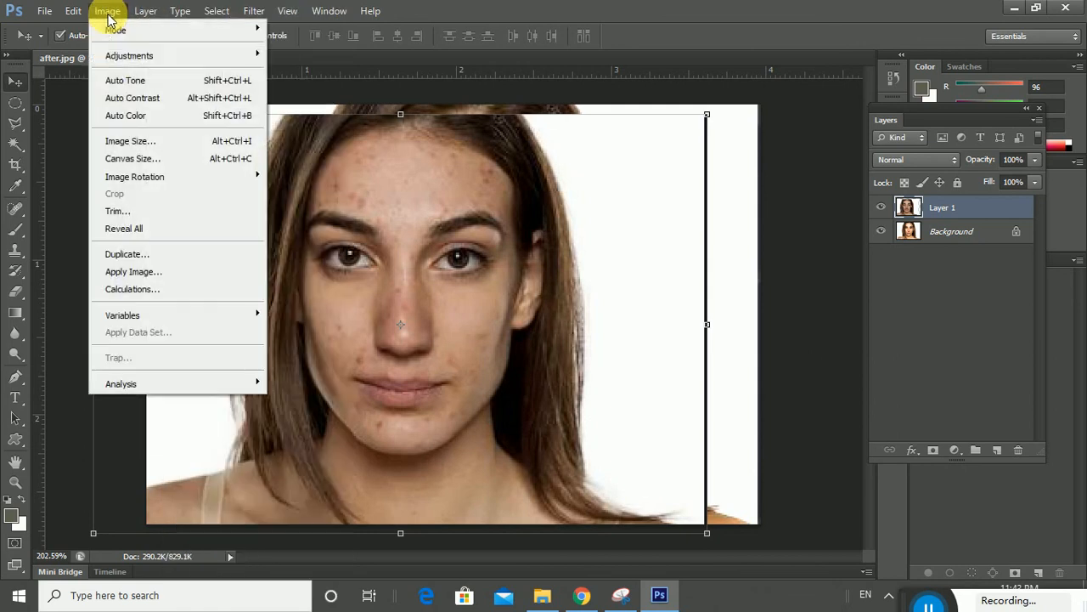
left_click(136, 161)
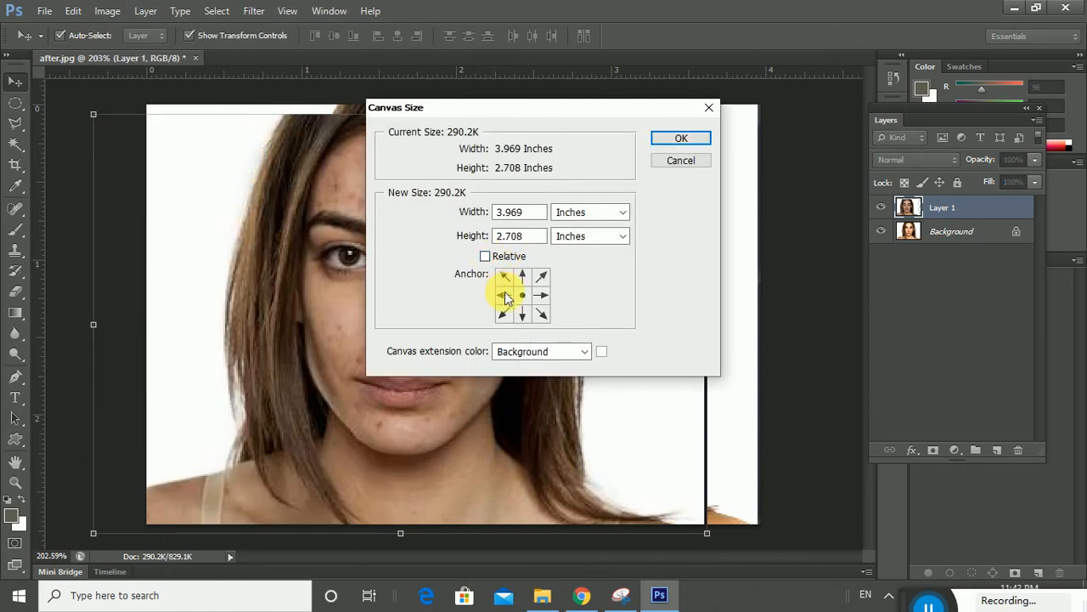
double_click(535, 217)
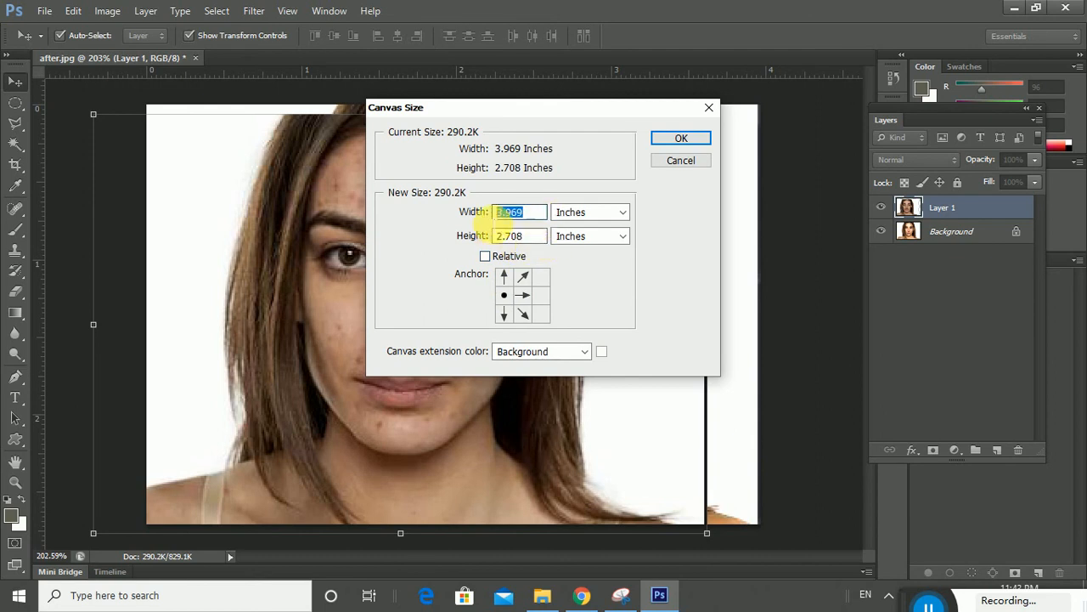
type("7")
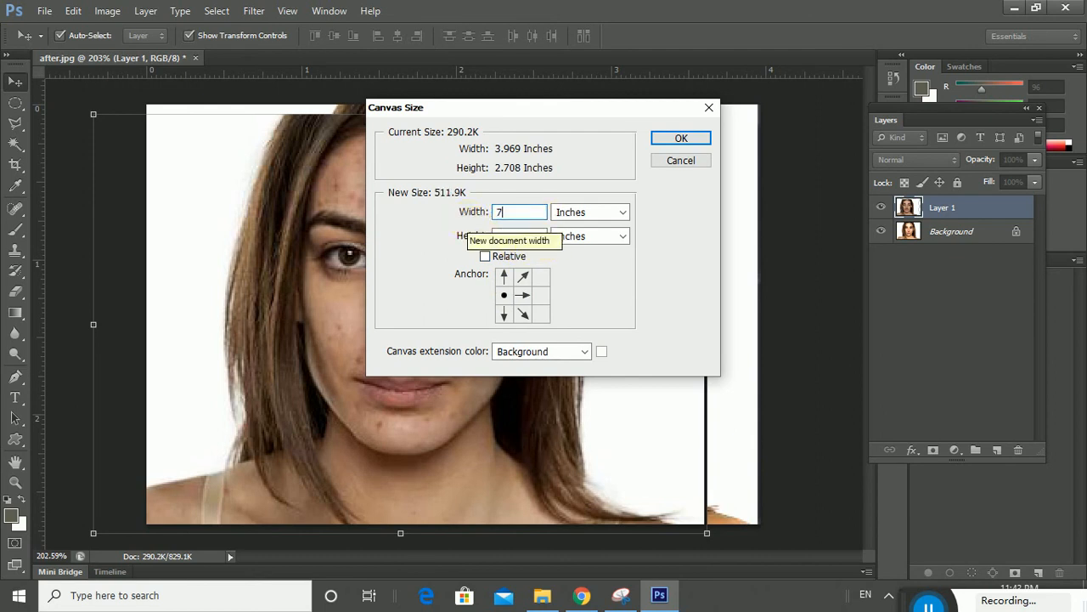
left_click(684, 139)
Step: Place the original portrait layer in the empty right half of the canvas, level with the retouched portrait, and deselect it
left_click_drag(150, 289, 720, 272)
scroll(624, 293, "down", 6)
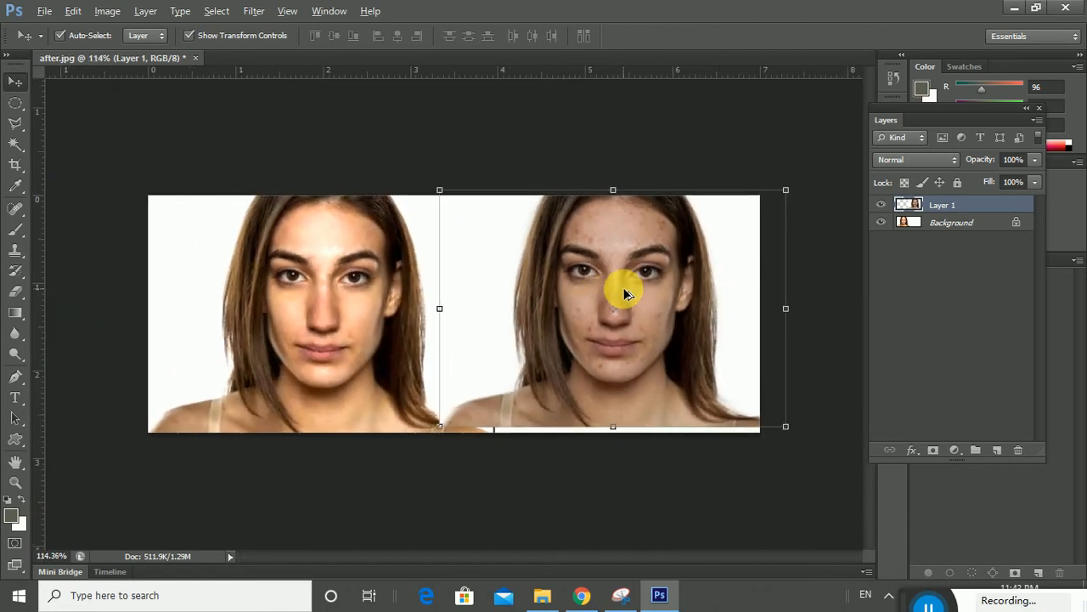
left_click_drag(624, 293, 611, 317)
left_click(494, 171)
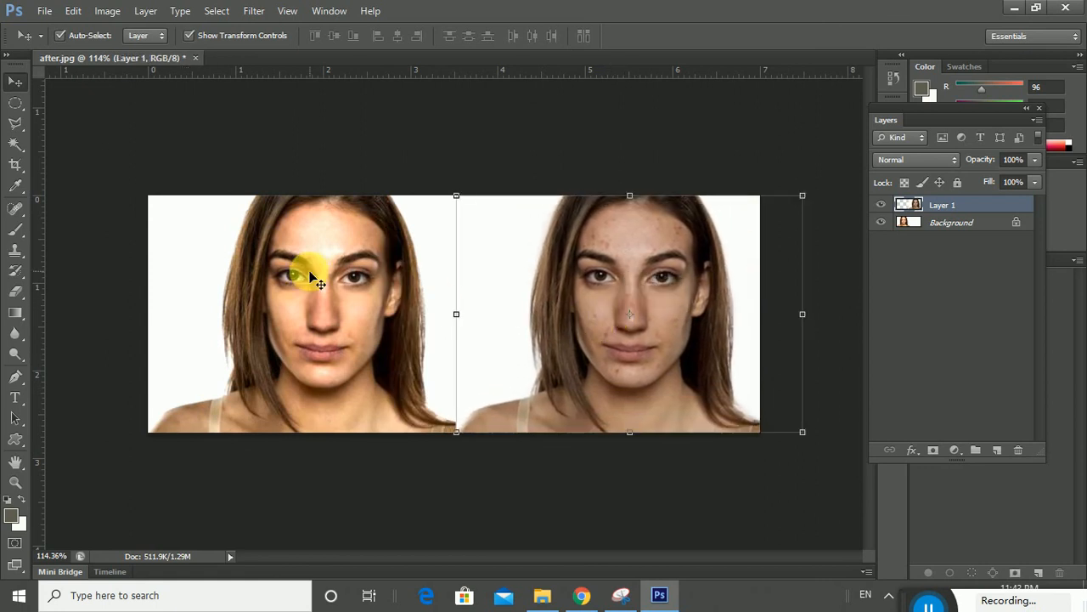
Step: Convert the Background into the regular layer Layer 0, and swap the portraits so the original is on the left and the retouched on the right
left_click_drag(322, 253, 389, 243)
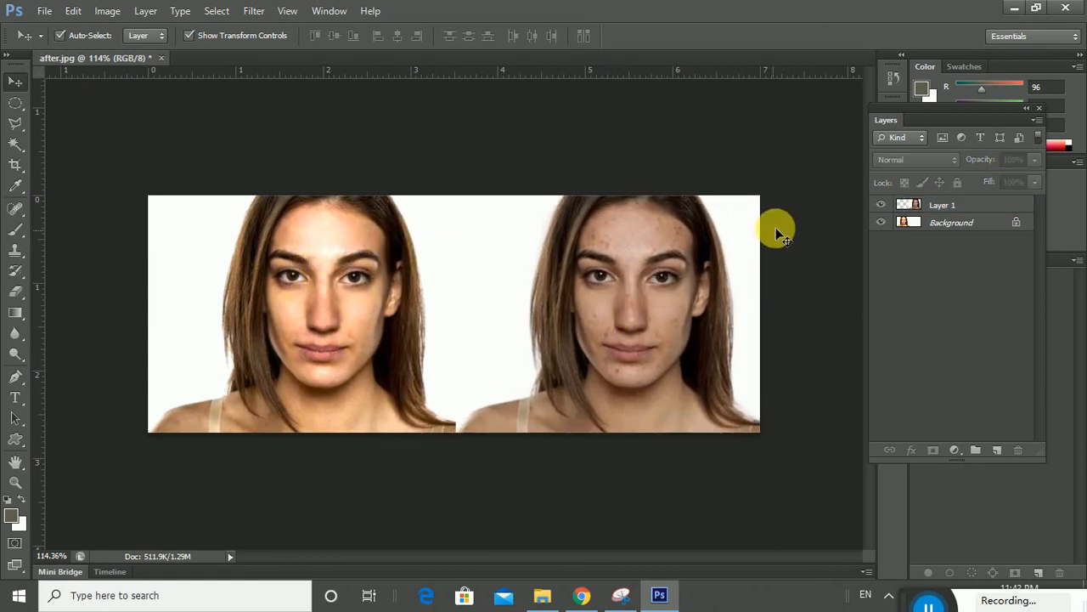
double_click(924, 223)
key("Return")
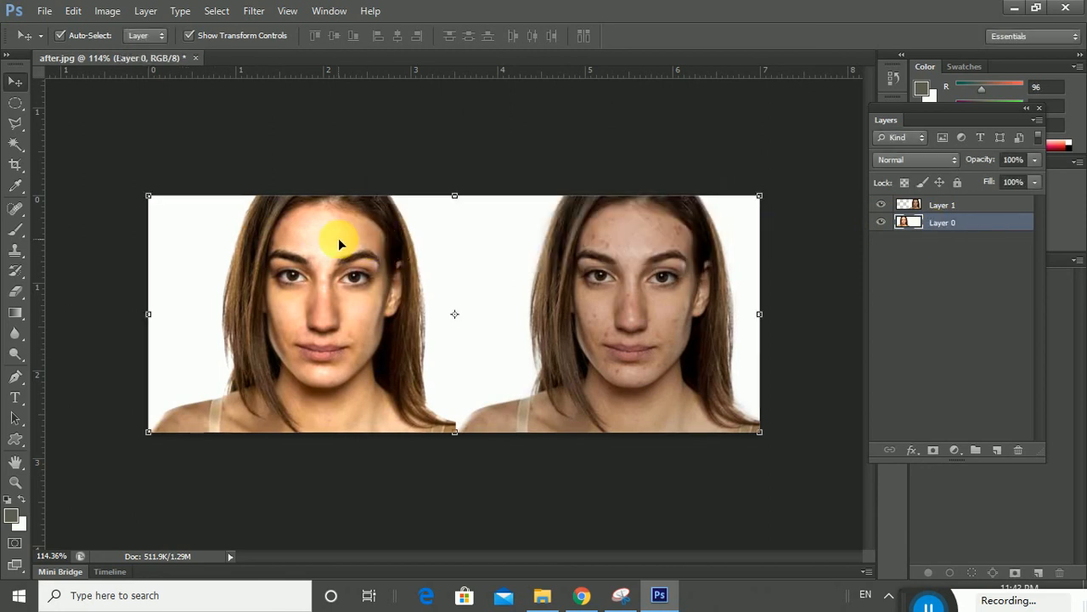
mouse_move(338, 238)
left_mouse_down()
mouse_move(469, 229)
mouse_move(683, 246)
mouse_move(395, 262)
mouse_move(321, 244)
mouse_move(330, 241)
mouse_move(325, 252)
left_mouse_up()
left_click(446, 151)
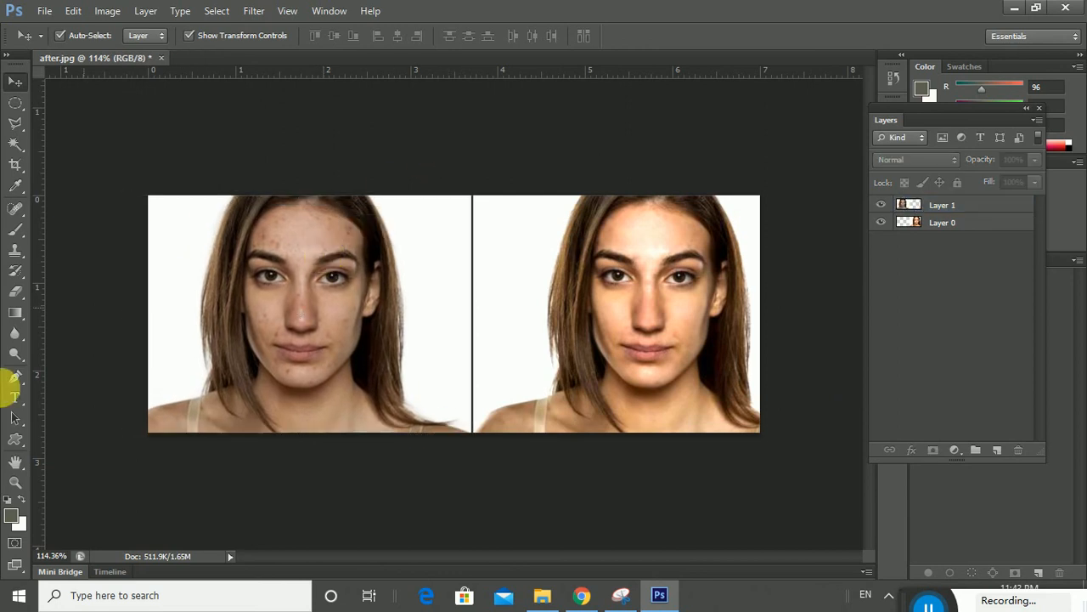
Step: Add the text "Before" below the face of the original portrait and colour it near-black (#070906)
left_click(15, 400)
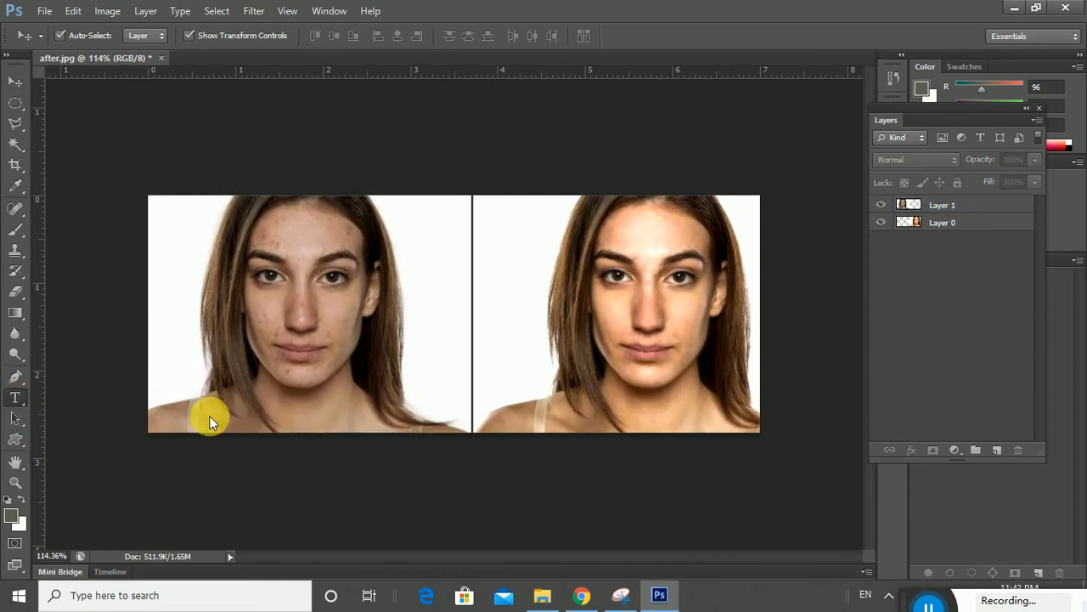
left_click(326, 401)
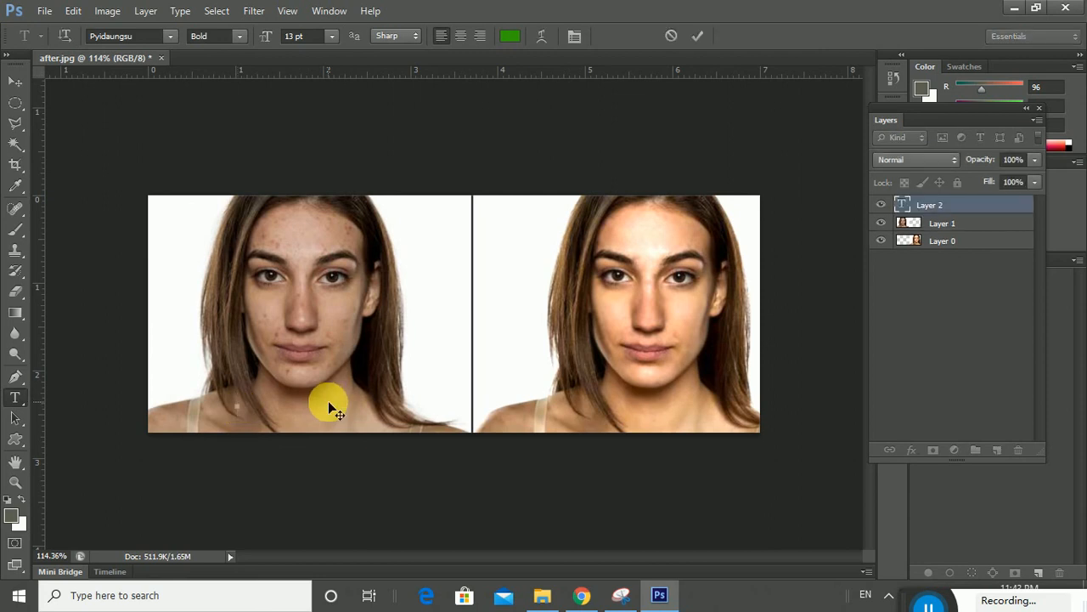
type("Before")
key("ctrl+a")
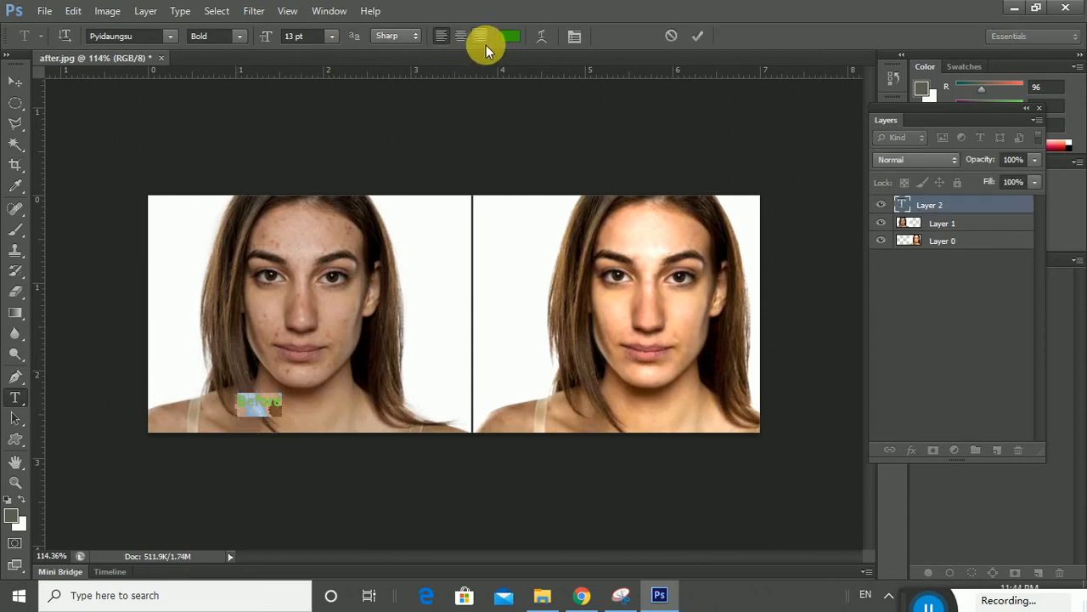
left_click(510, 37)
left_click(702, 278)
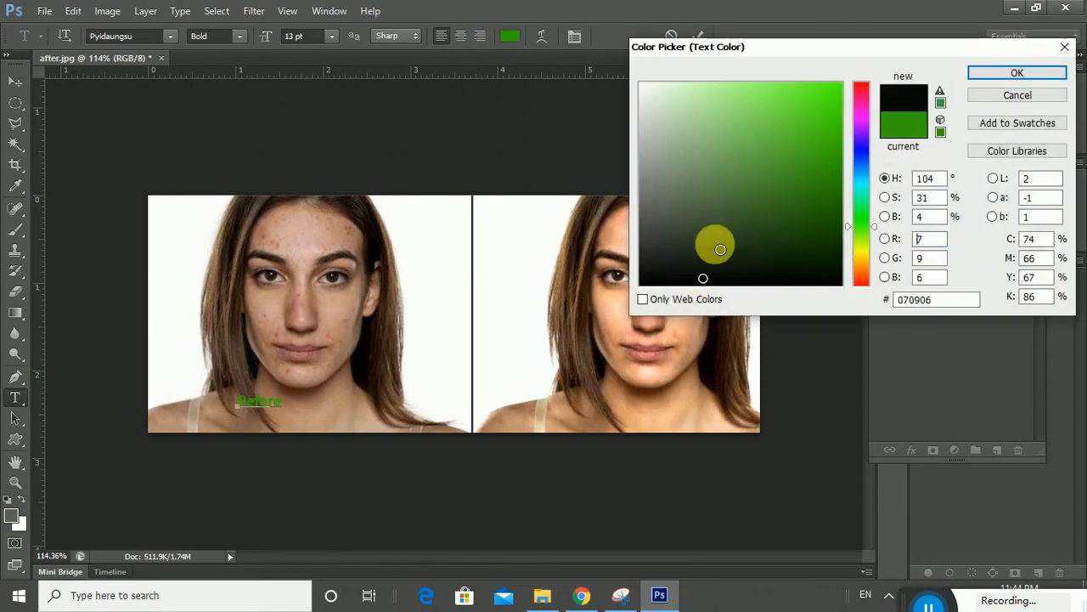
left_click(1017, 73)
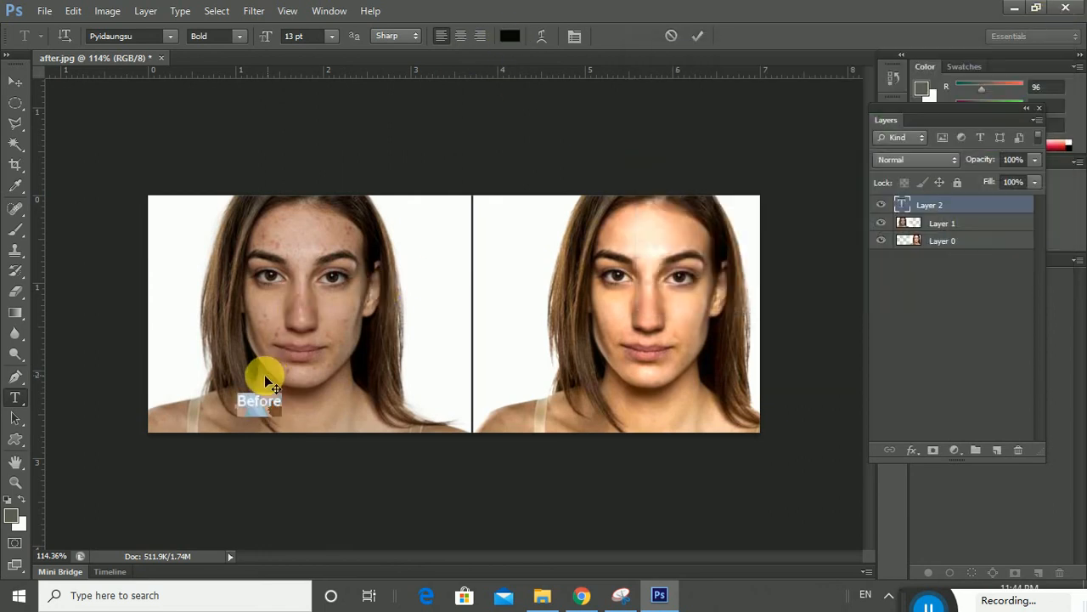
left_click(15, 81)
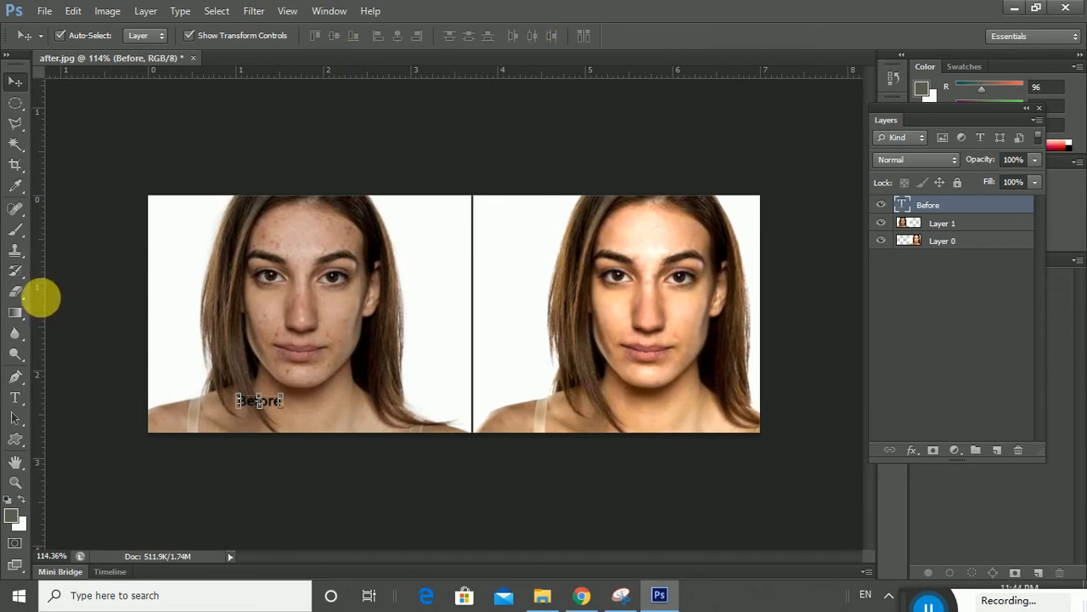
Step: Set the font size of the "Before" text to 22 pt
left_click(15, 397)
left_click(575, 36)
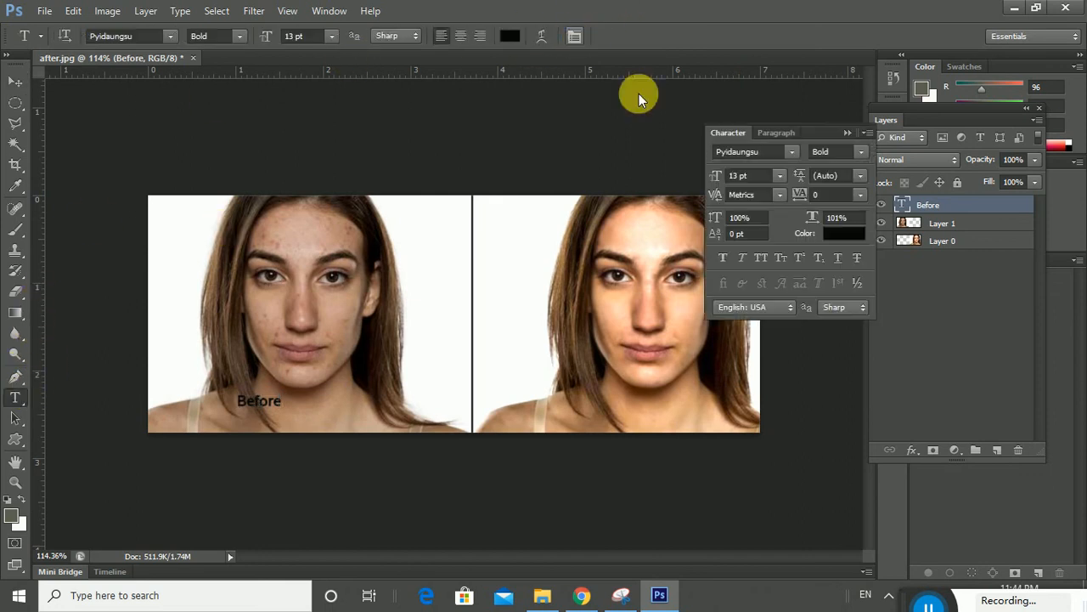
left_click(729, 176)
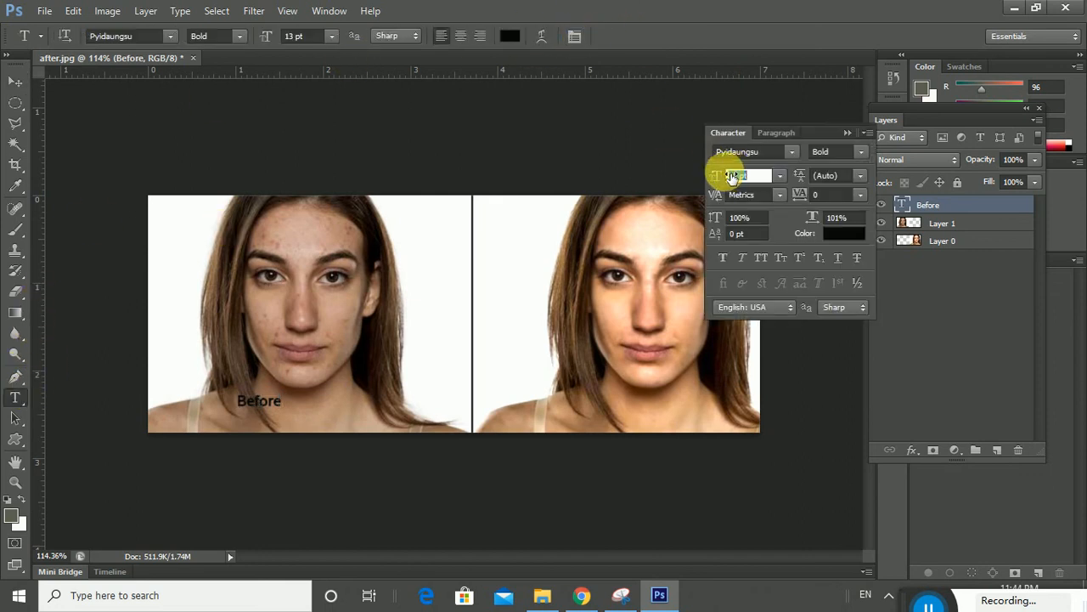
type("22")
key("Return")
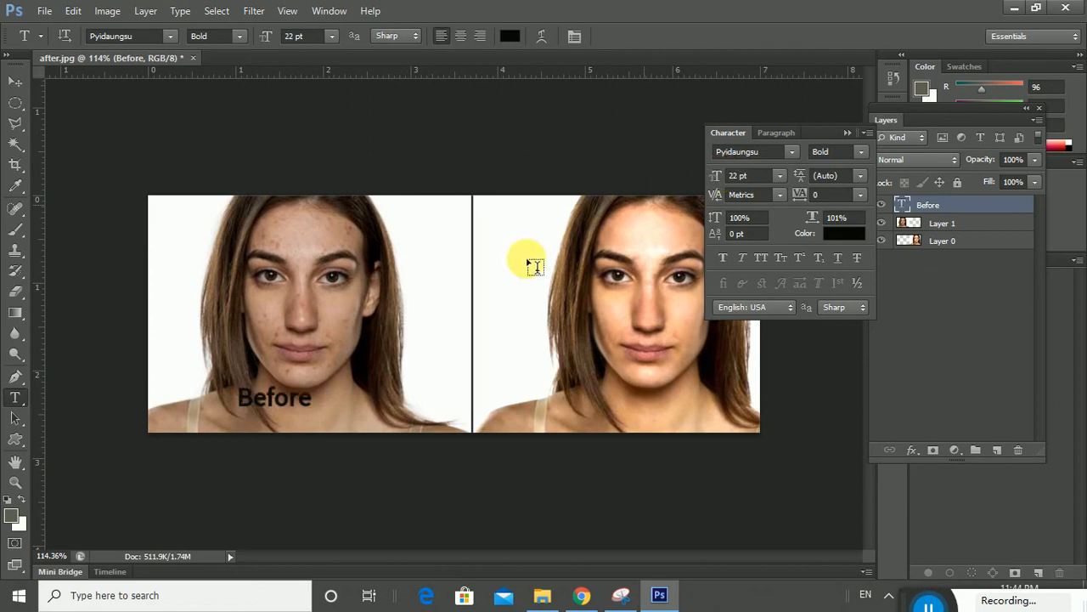
Step: Centre the "Before" label under the original face, and duplicate it onto the retouched portrait with the wording "After"
left_click(16, 82)
left_click_drag(296, 402, 669, 420)
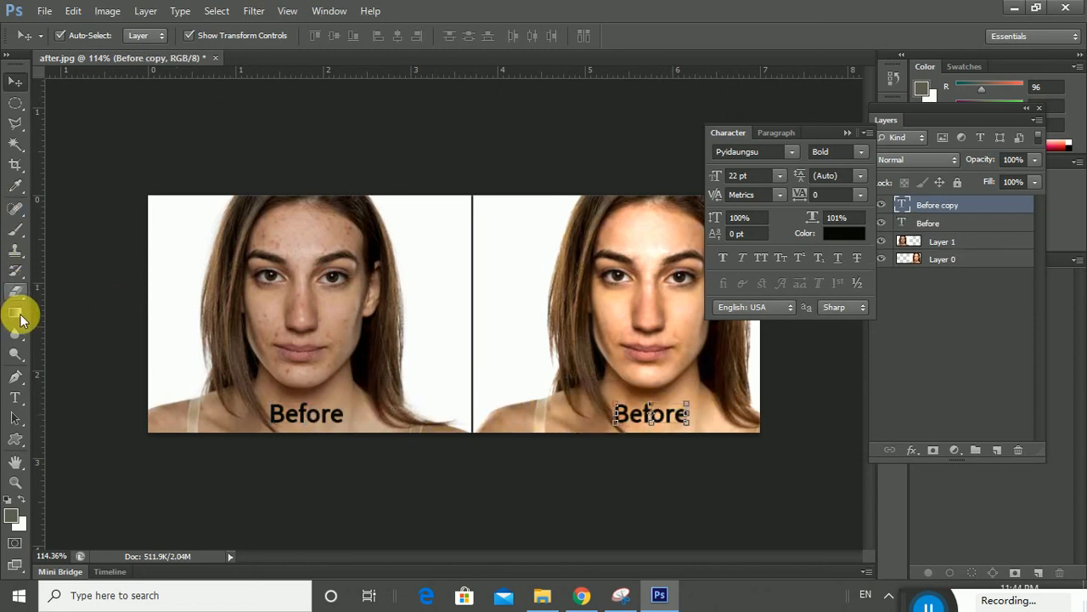
left_click(15, 397)
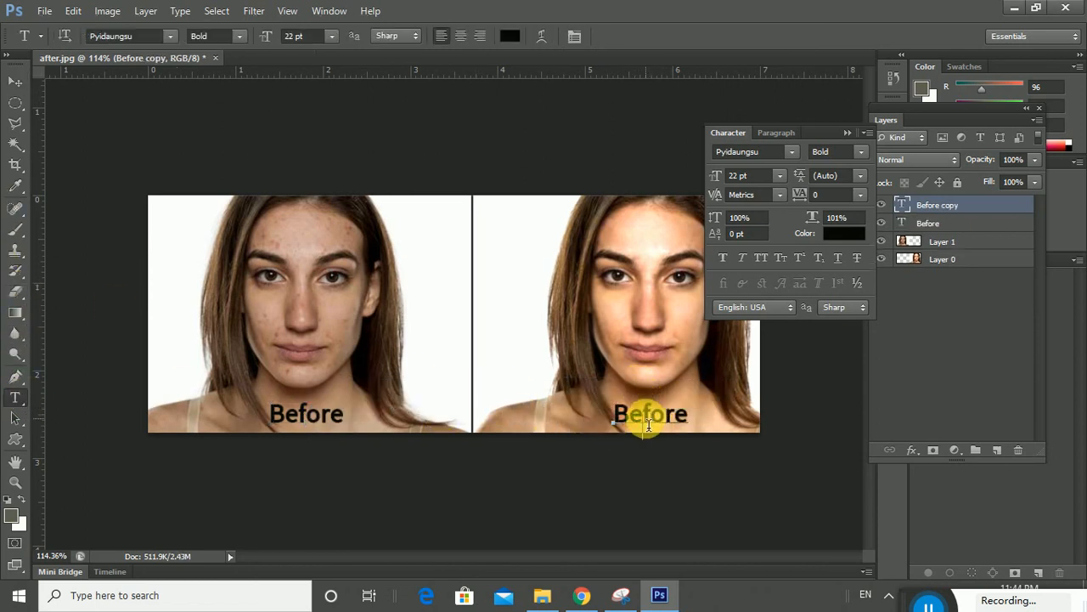
left_click_drag(683, 418, 581, 433)
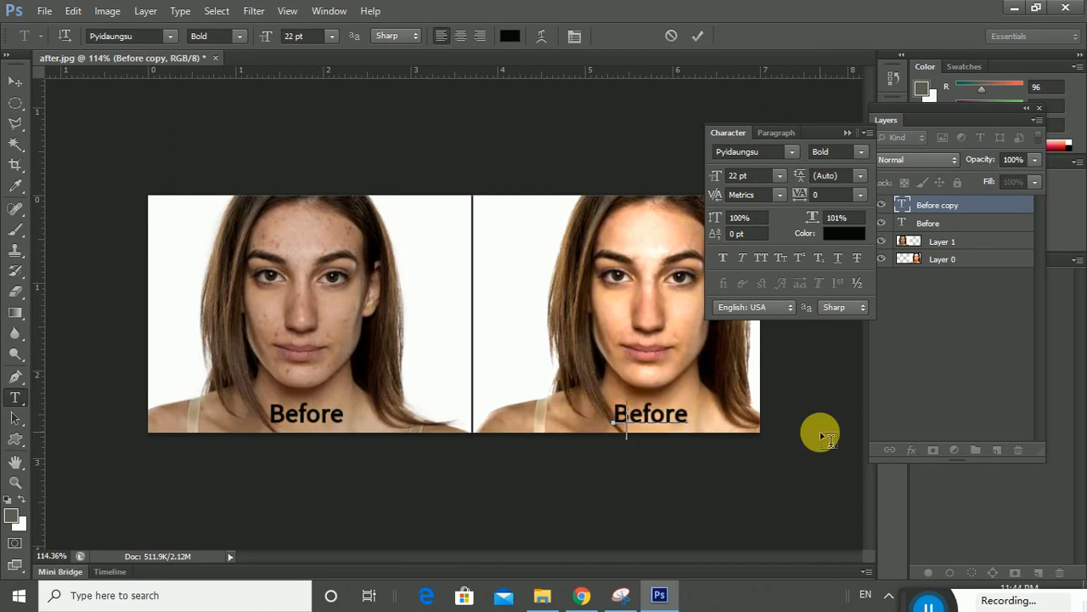
type("F")
type("fter")
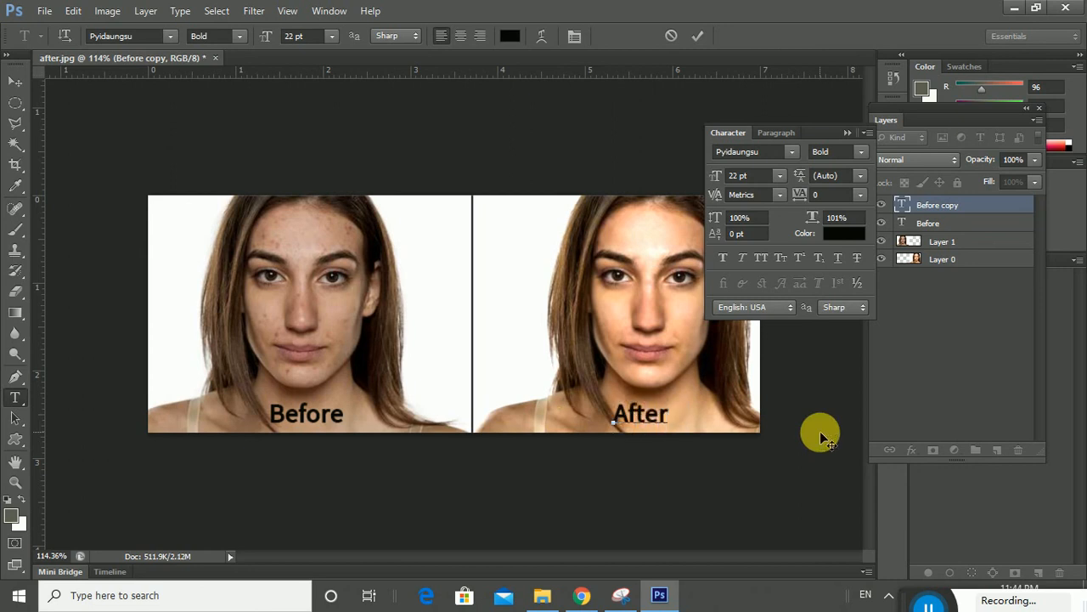
left_click(699, 36)
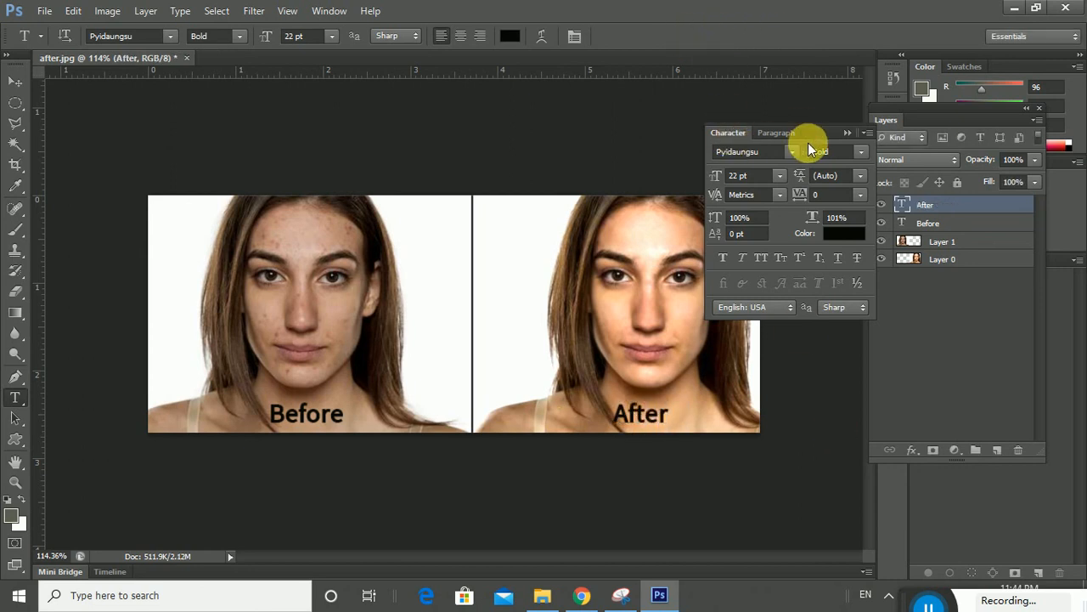
Step: Collapse the character settings and deselect all layers to show the finished before-and-after comparison
left_click(847, 136)
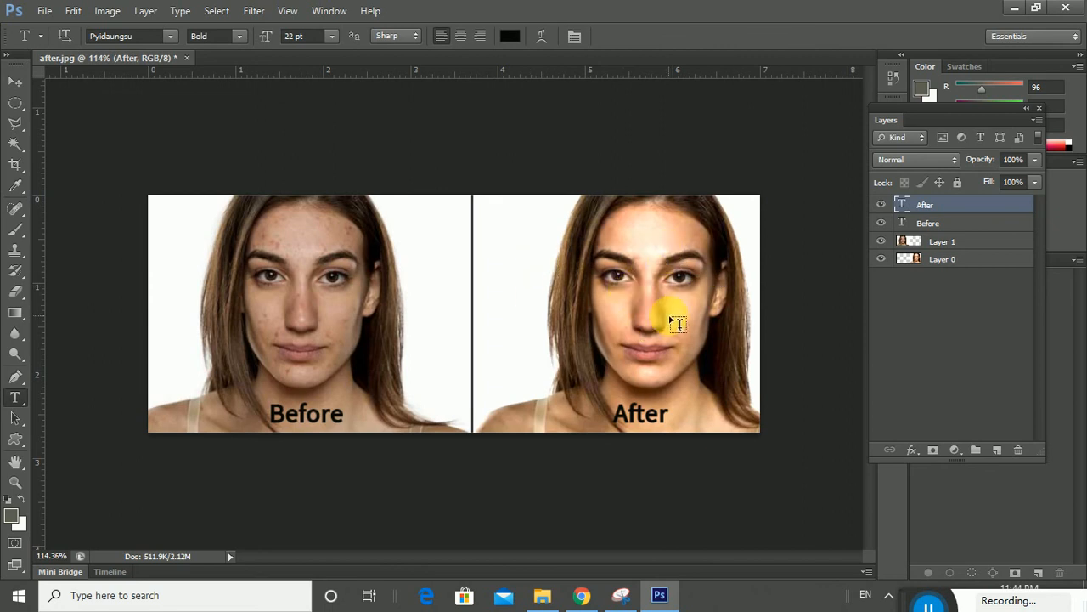
left_click(16, 81)
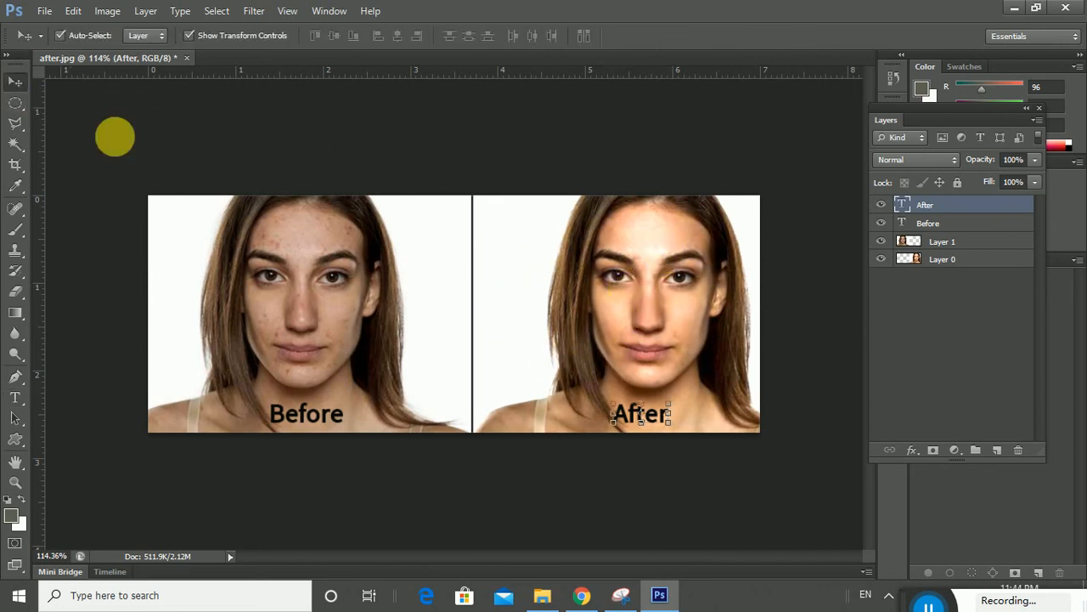
left_click(596, 169)
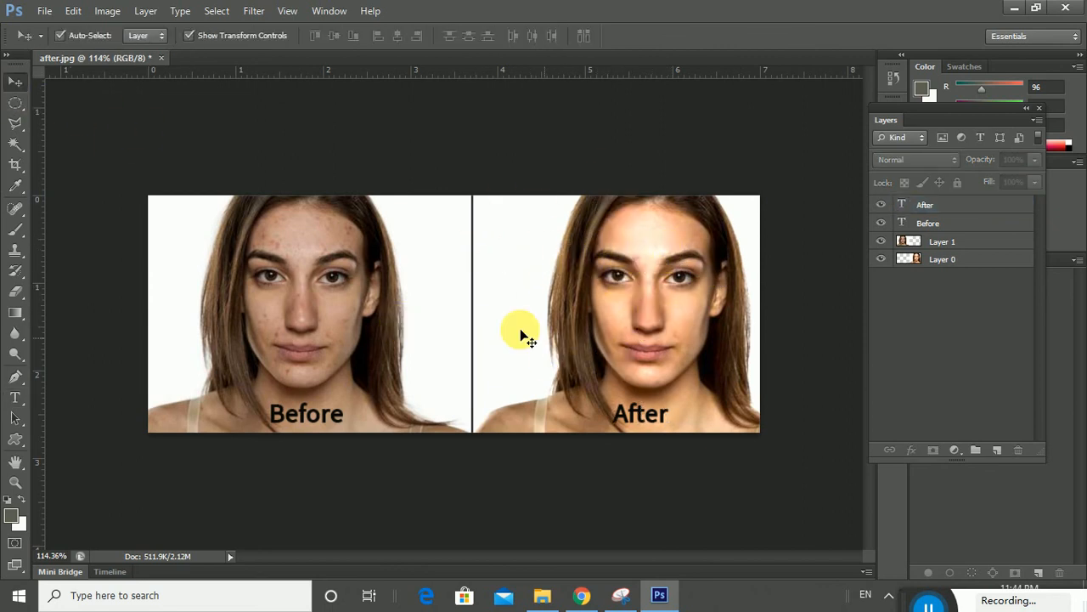
left_click_drag(910, 595, 748, 486)
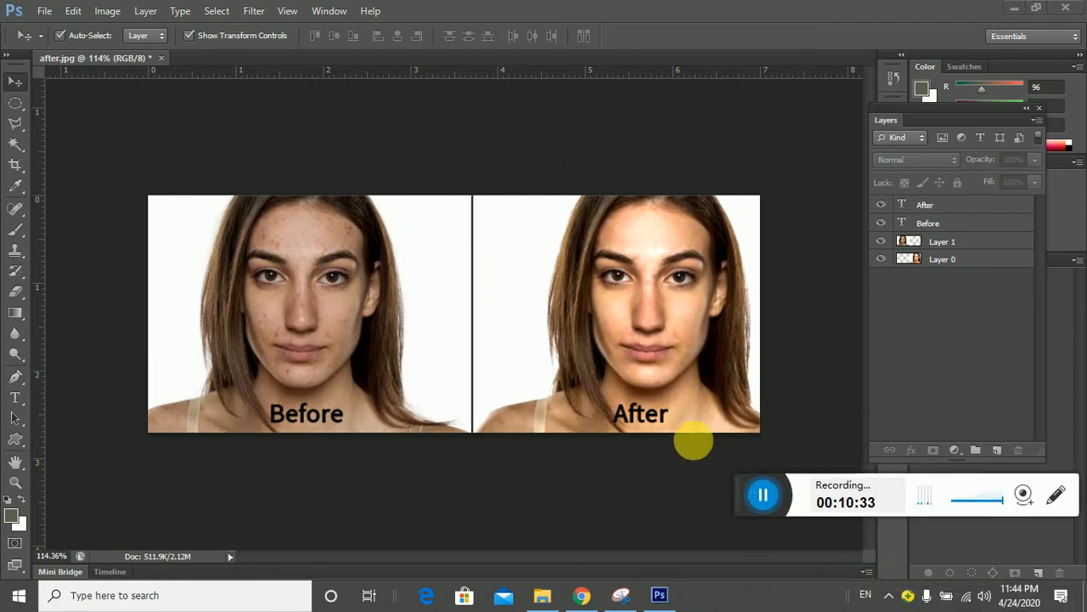